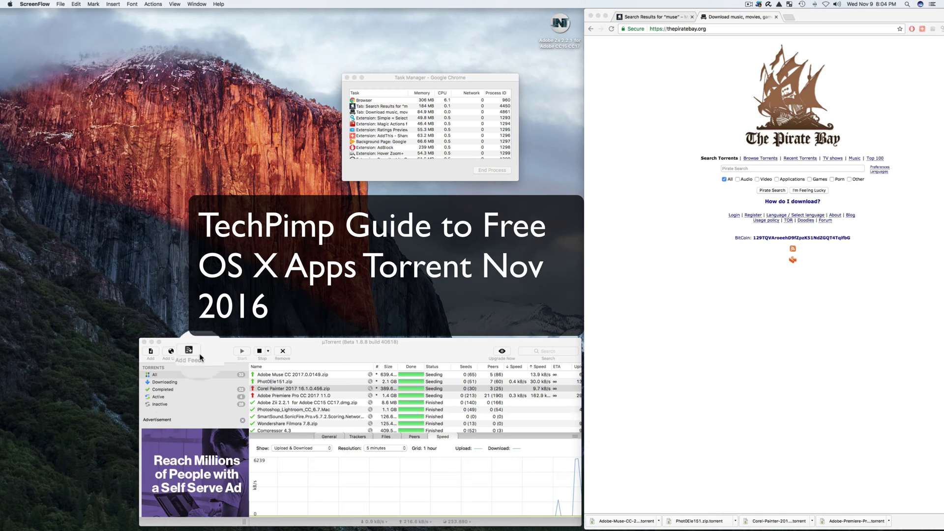
Step: Switch to µTorrent and look over the list of torrents, selecting the Corel Painter 2017 entry
{"action": "left_click", "coordinate": [231, 344]}
{"action": "left_click_drag", "start_coordinate": [295, 388], "coordinate": [306, 404]}
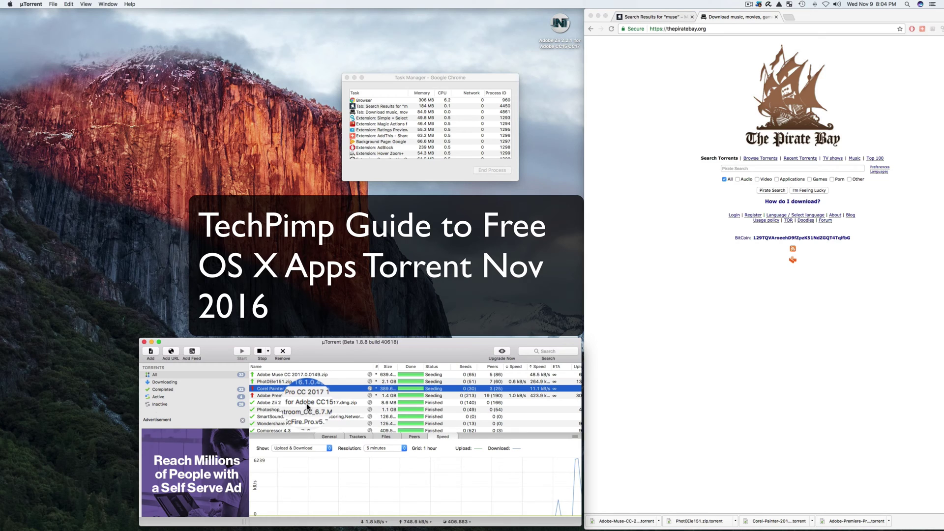
{"action": "left_click_drag", "start_coordinate": [307, 405], "coordinate": [307, 405]}
Step: Search The Pirate Bay for "abobe muse" from its home page in the browser
{"action": "left_click_drag", "start_coordinate": [306, 403], "coordinate": [739, 171]}
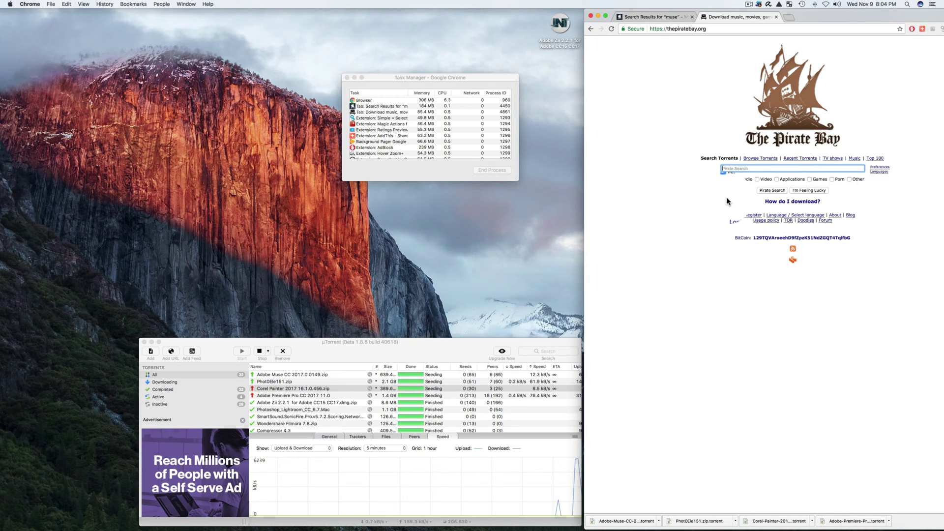
{"action": "type", "text": "abobe mu"}
{"action": "left_click", "coordinate": [733, 163]}
{"action": "left_click", "coordinate": [734, 164]}
{"action": "left_click", "coordinate": [777, 191]}
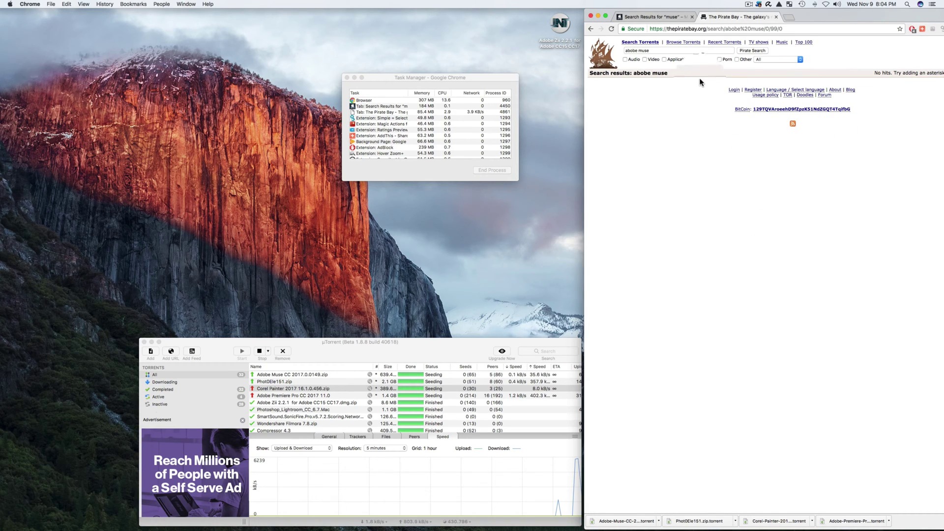
Step: Correct the search term to "adobe muse" and run the search again
{"action": "left_click_drag", "start_coordinate": [638, 51], "coordinate": [623, 50]}
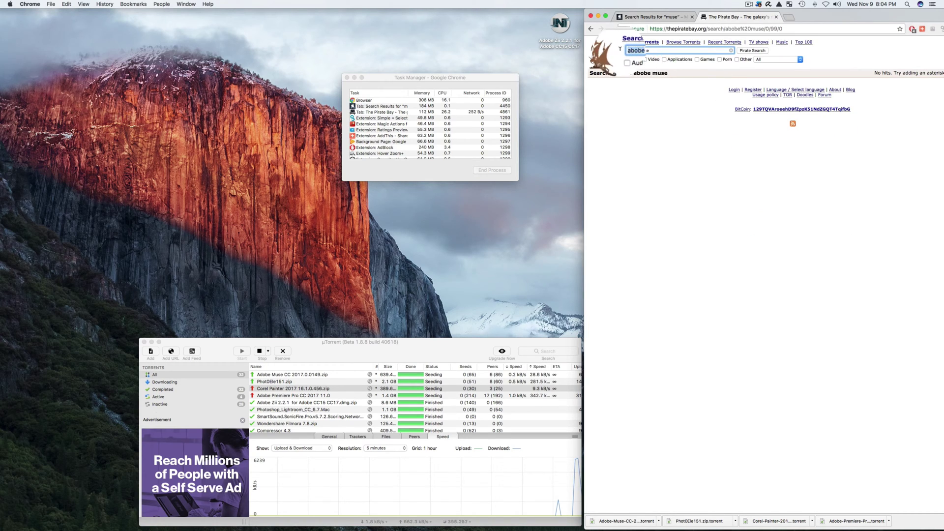
{"action": "type", "text": "adobus"}
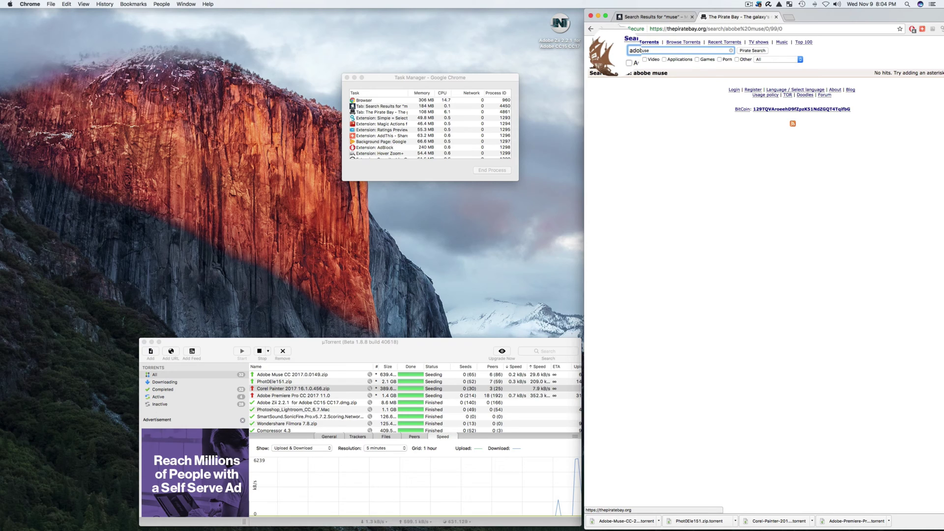
{"action": "type", "text": "be"}
{"action": "key", "text": "Return"}
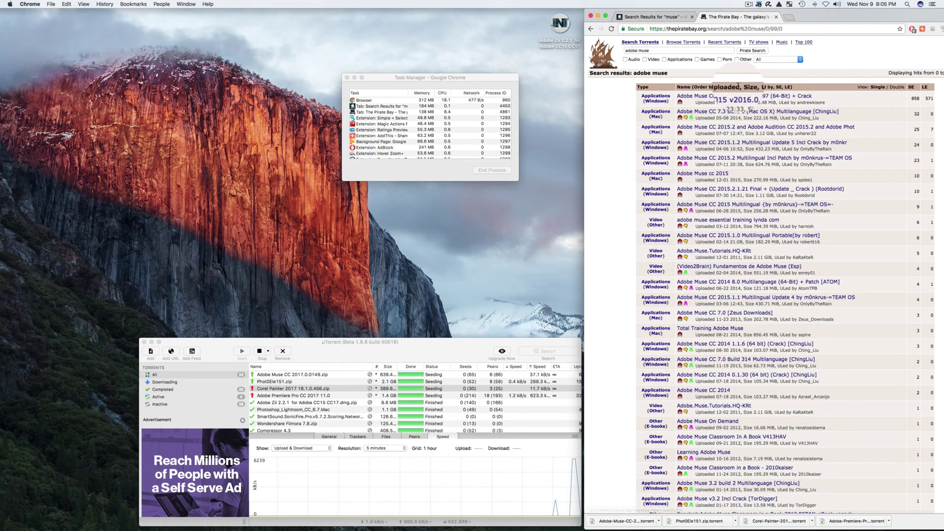
Step: Sort the search results by upload date, newest first, and open a new browser tab
{"action": "left_click", "coordinate": [731, 89]}
{"action": "left_click", "coordinate": [729, 89]}
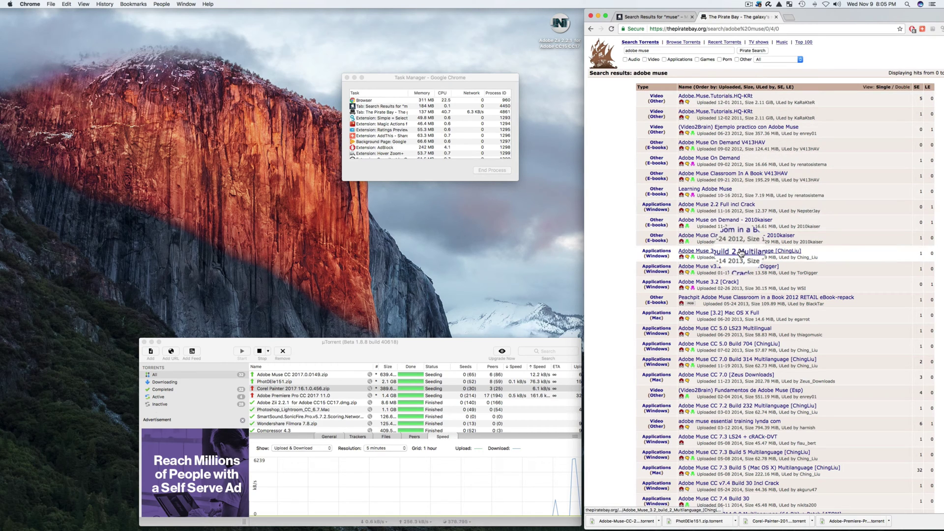
{"action": "left_click", "coordinate": [732, 86]}
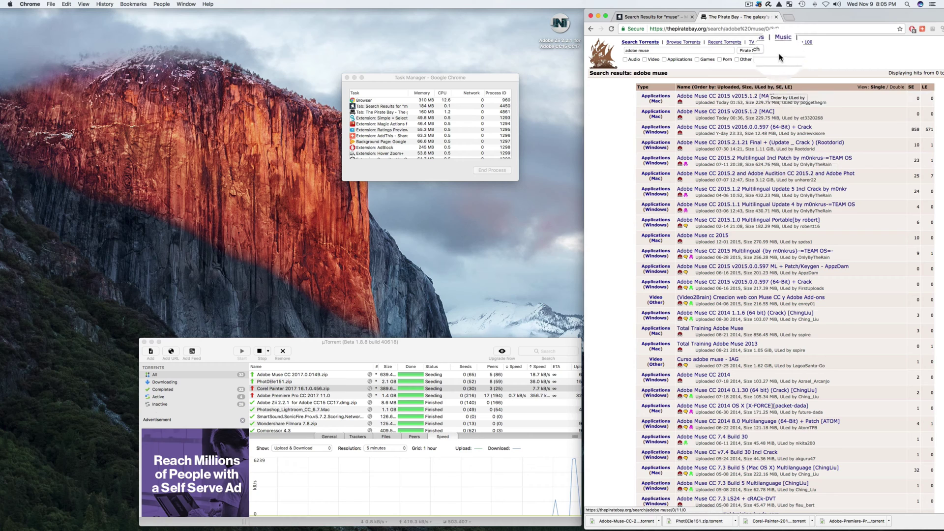
{"action": "left_click", "coordinate": [789, 20]}
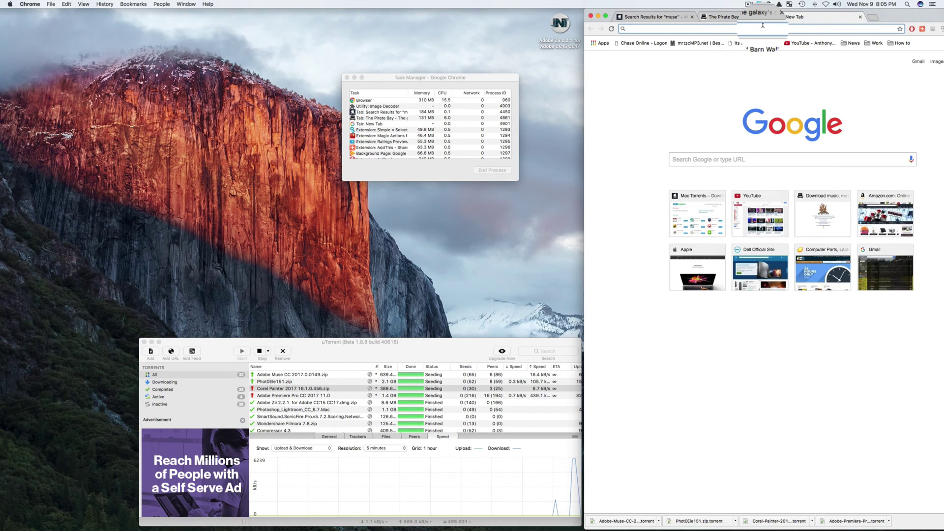
{"action": "type", "text": "as"}
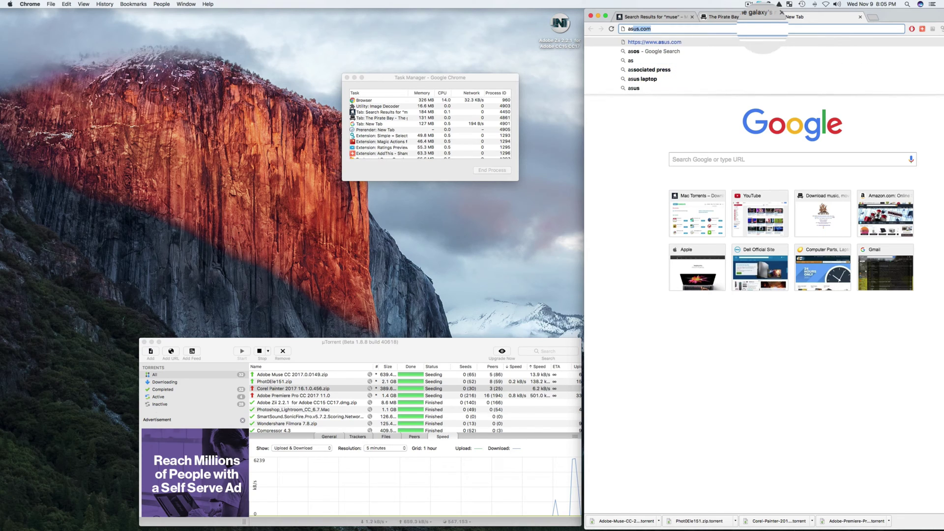
{"action": "type", "text": "dobe"}
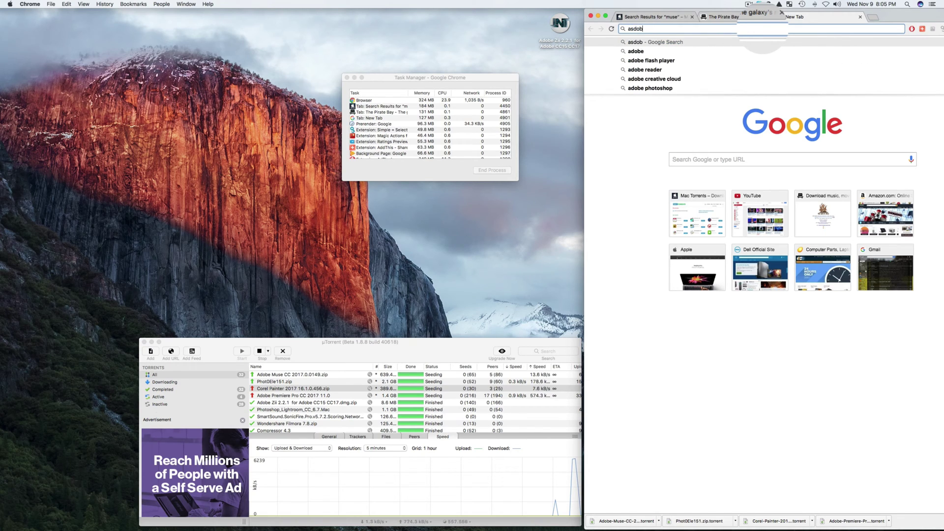
{"action": "key", "text": "BackSpace"}
{"action": "key", "text": "BackSpace"}
{"action": "key", "text": "BackSpace"}
{"action": "key", "text": "BackSpace"}
{"action": "key", "text": "BackSpace"}
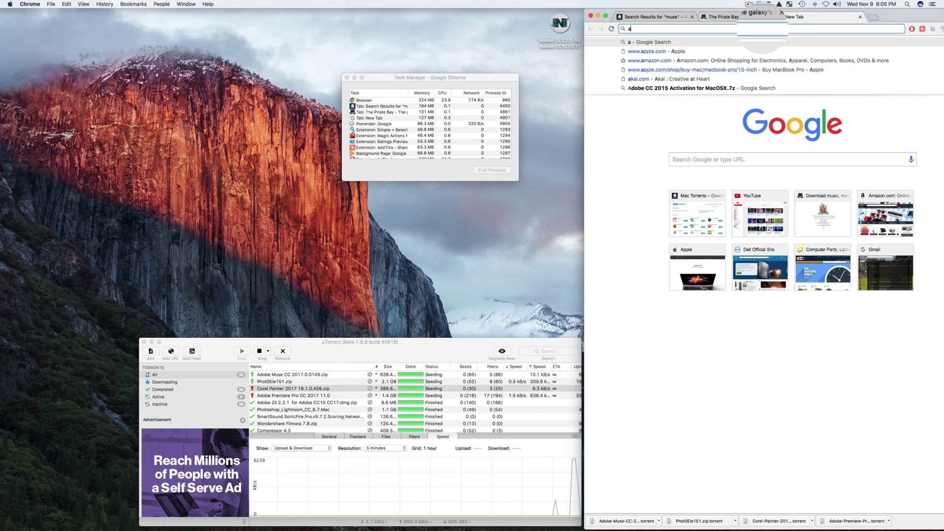
{"action": "key", "text": "BackSpace"}
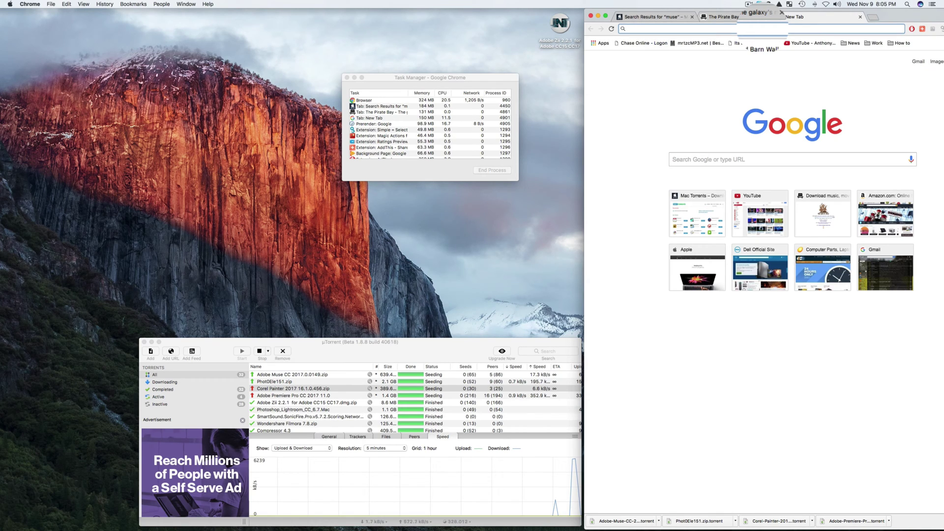
Step: Search Google for "muse version history" and view the newest entry in Adobe's Muse CC release notes
{"action": "type", "text": "muse"}
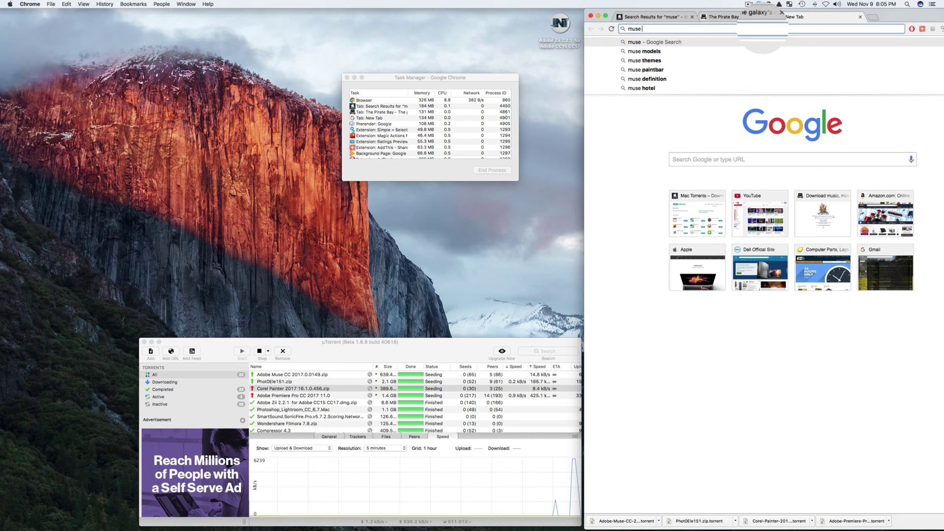
{"action": "type", "text": " version"}
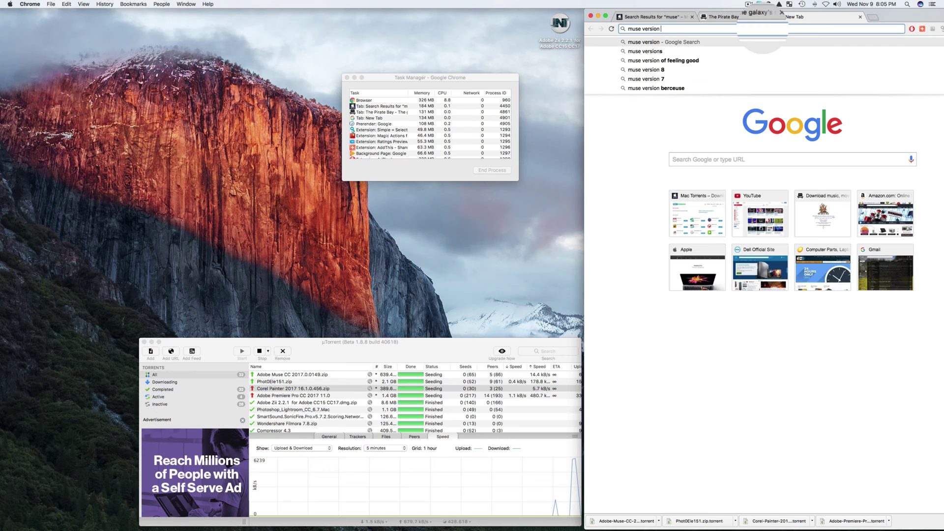
{"action": "type", "text": " hystory"}
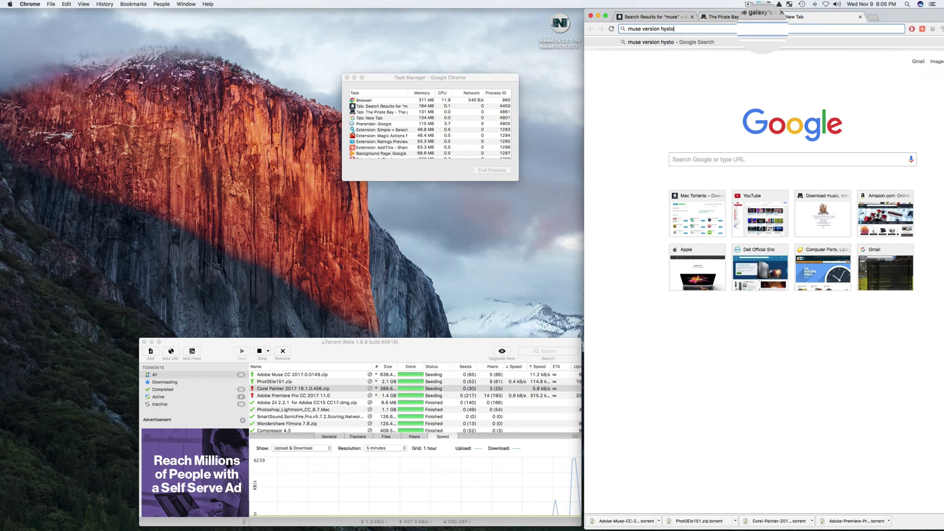
{"action": "key", "text": "Down"}
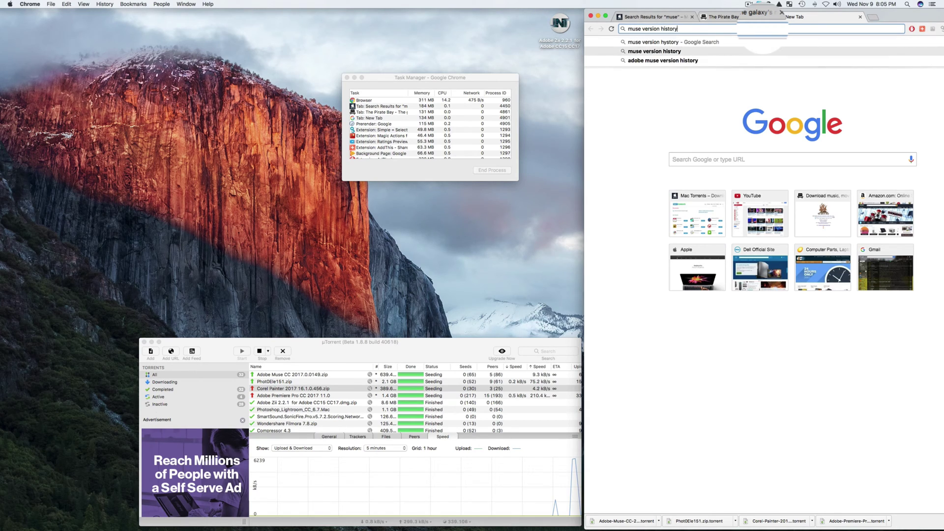
{"action": "key", "text": "Return"}
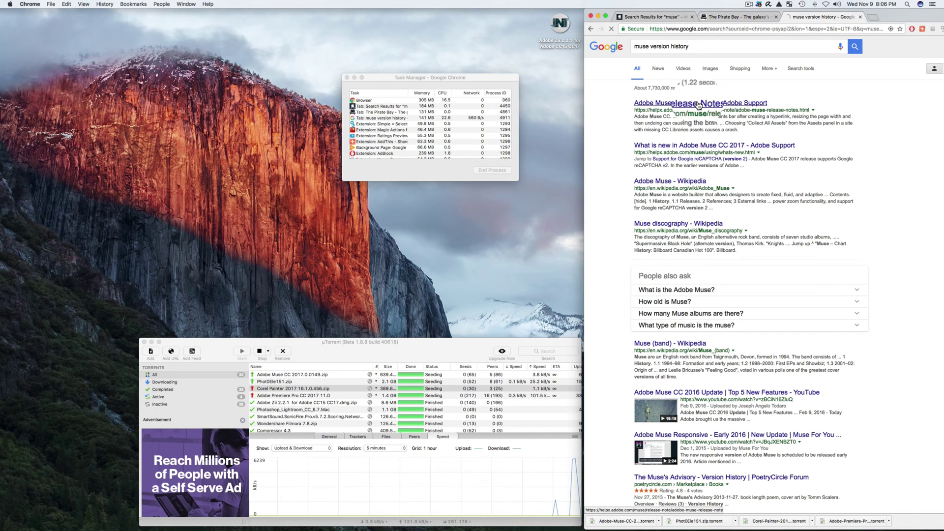
{"action": "left_click", "coordinate": [723, 103]}
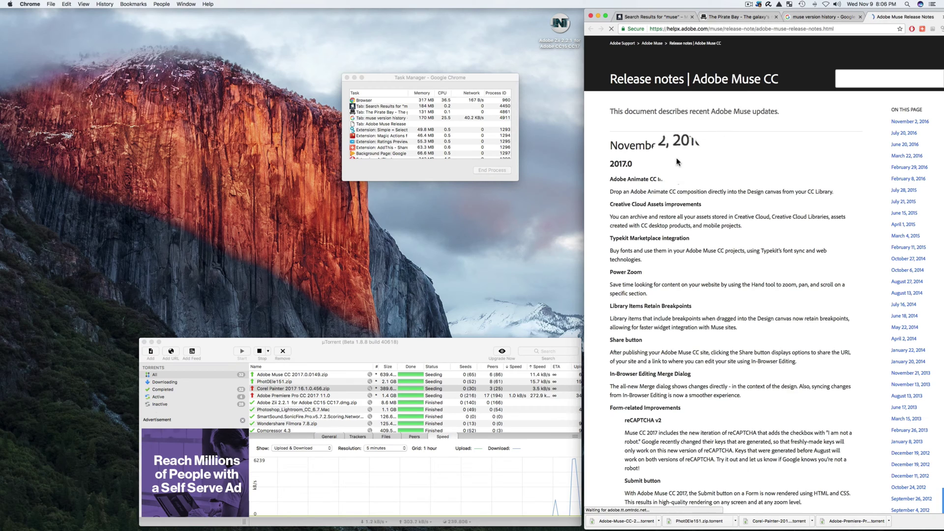
{"action": "scroll", "coordinate": [664, 262], "scroll_direction": "down", "scroll_amount": 1}
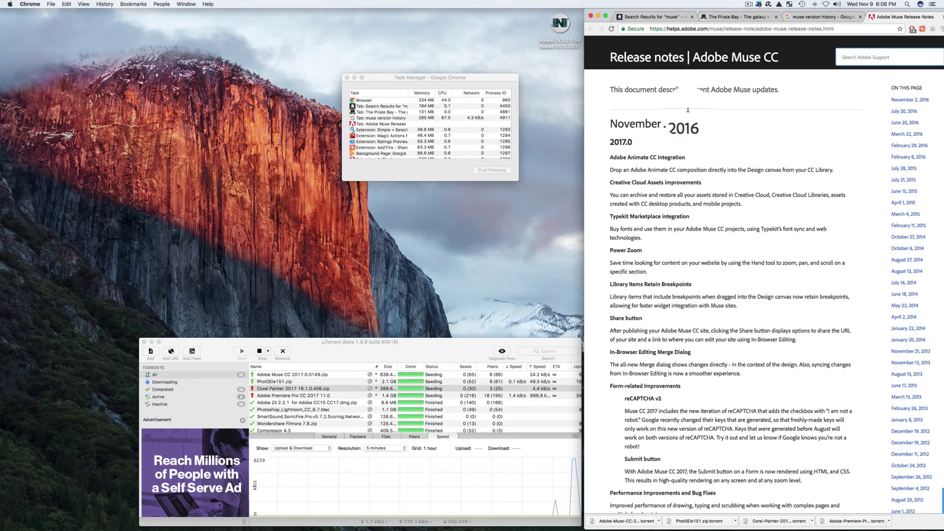
Step: Return to the Pirate Bay results and rerun the adobe muse search limited to the Mac category
{"action": "left_click", "coordinate": [739, 24]}
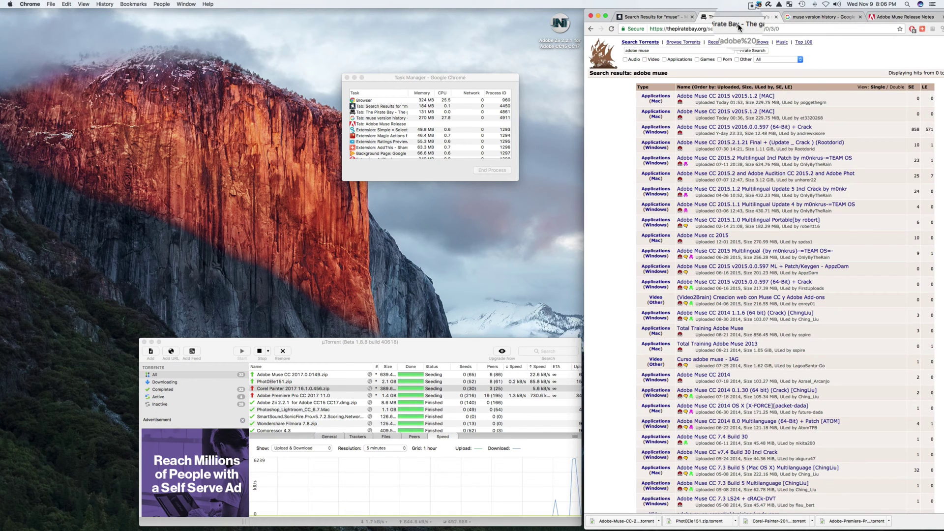
{"action": "left_click", "coordinate": [783, 59]}
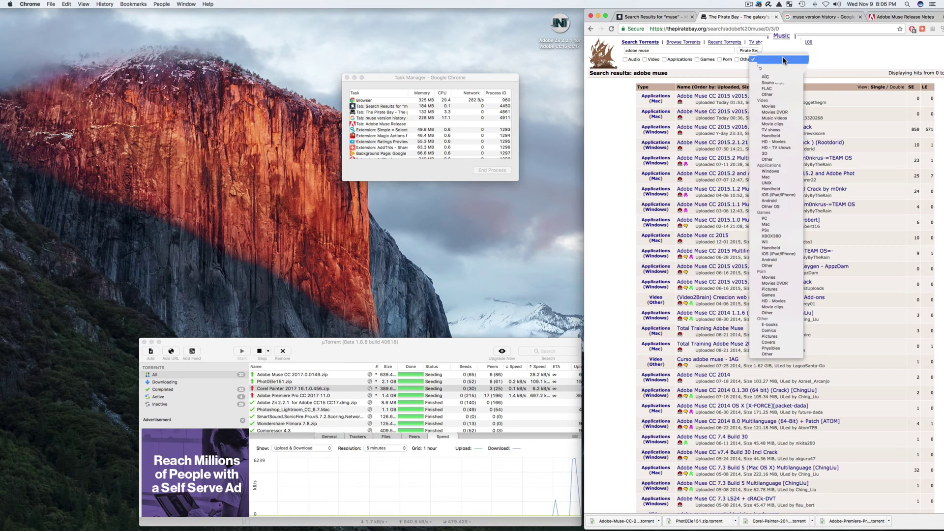
{"action": "left_click", "coordinate": [781, 178]}
{"action": "left_click", "coordinate": [750, 52]}
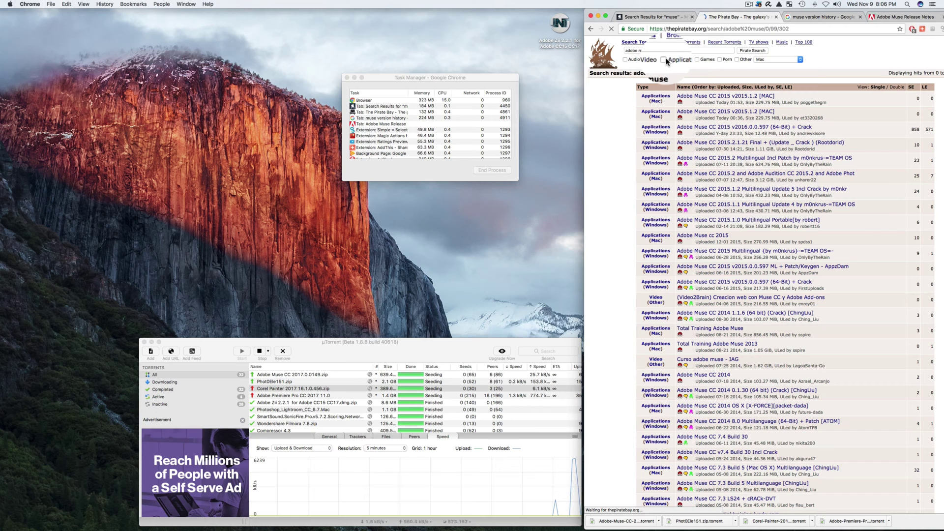
Step: Rerun the search across all Applications, and once more with the Mac applications category chosen
{"action": "left_click", "coordinate": [664, 60]}
{"action": "left_click", "coordinate": [752, 51]}
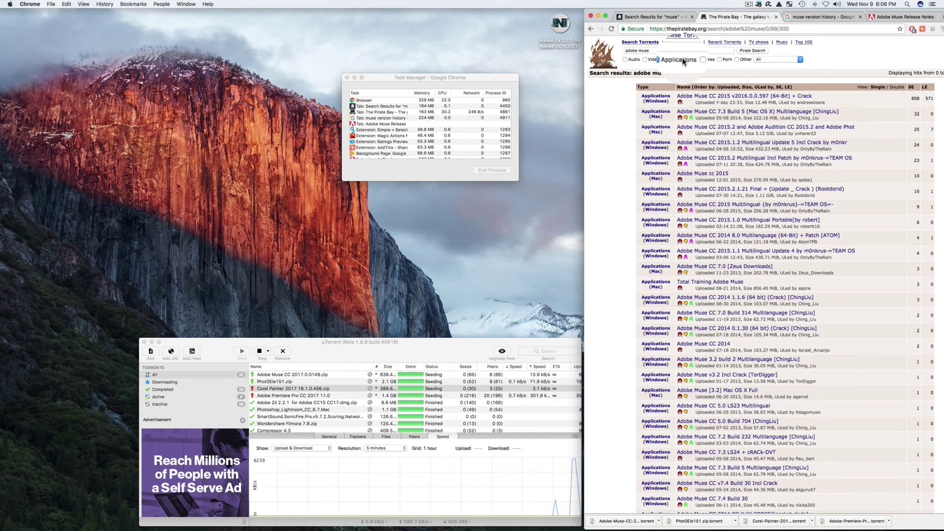
{"action": "left_click", "coordinate": [783, 59]}
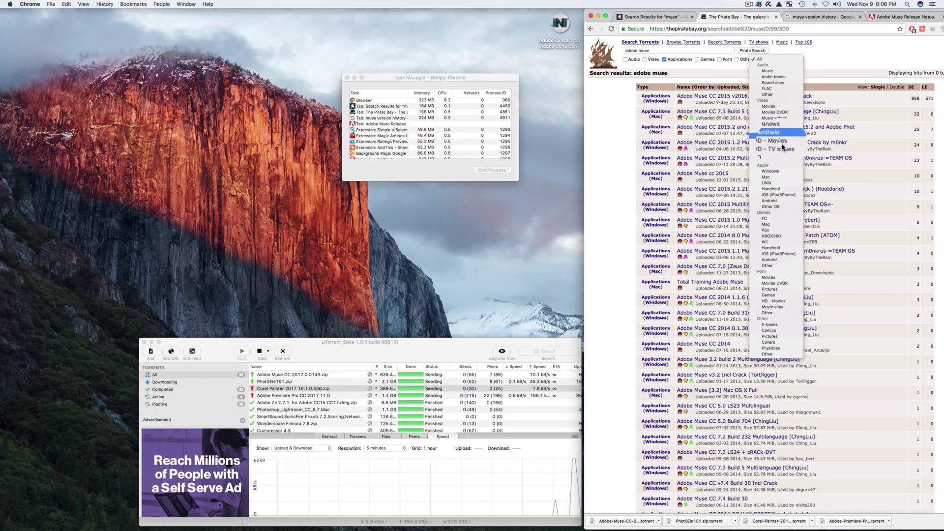
{"action": "left_click", "coordinate": [776, 179]}
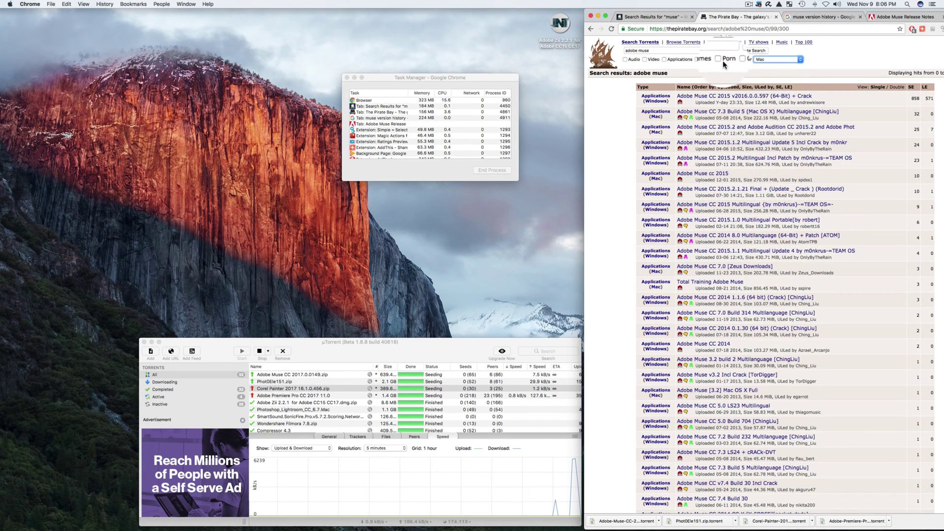
{"action": "left_click", "coordinate": [751, 50]}
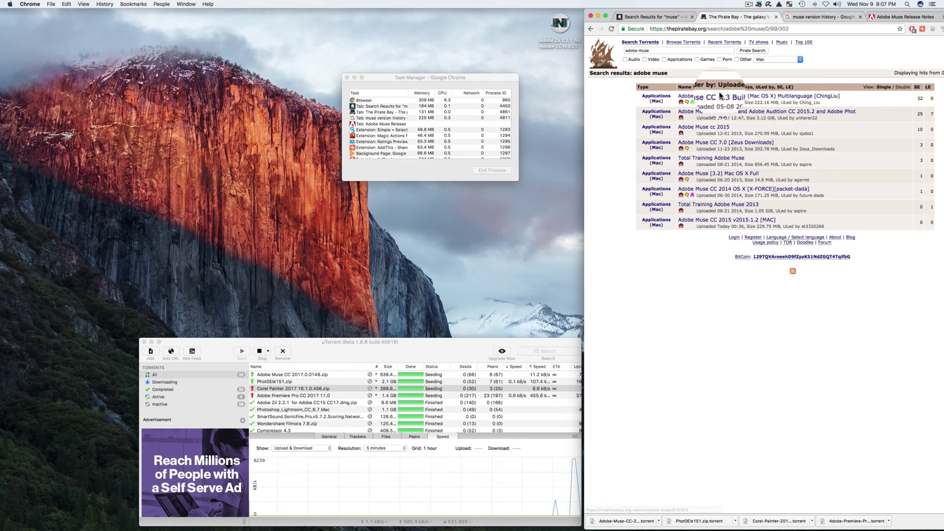
Step: View the details of the Adobe Muse CC 2015.2 and Audition bundle and of "Adobe Muse cc 2015", returning to the results after each
{"action": "left_click", "coordinate": [730, 116]}
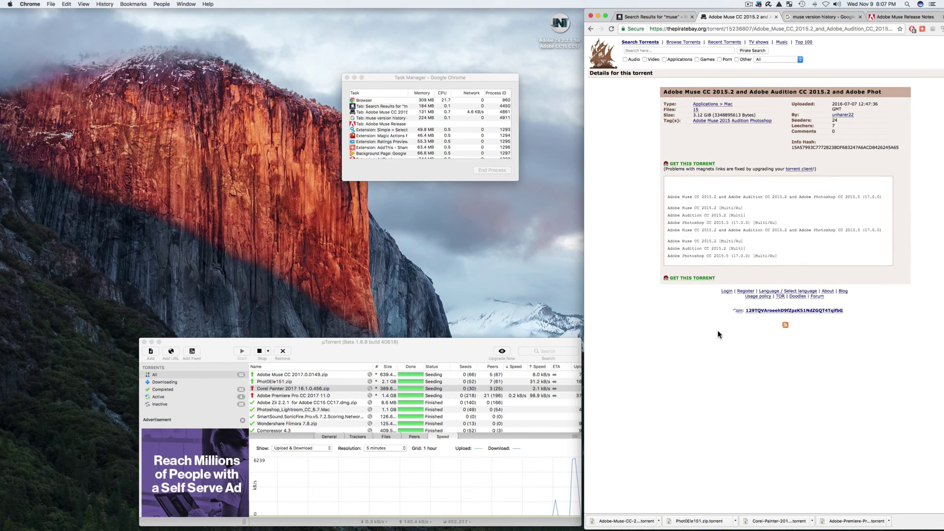
{"action": "left_click", "coordinate": [591, 29]}
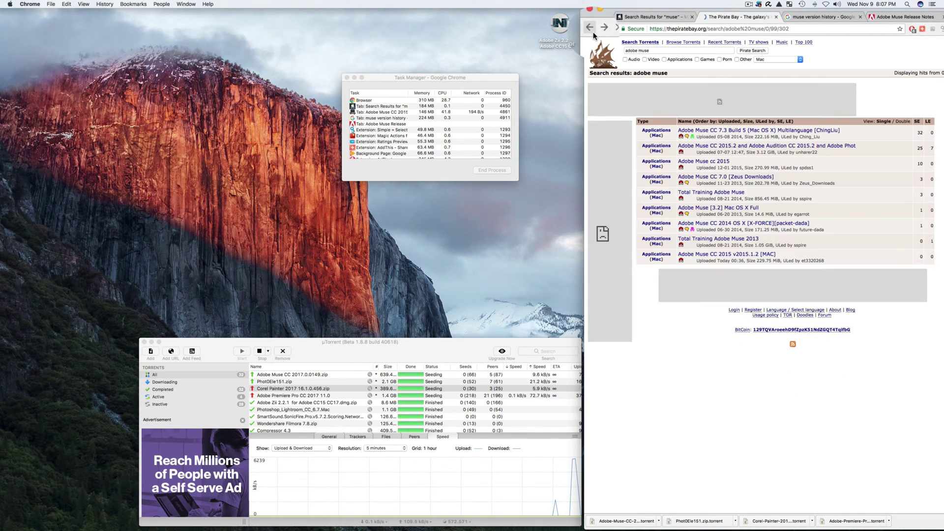
{"action": "left_click", "coordinate": [713, 129]}
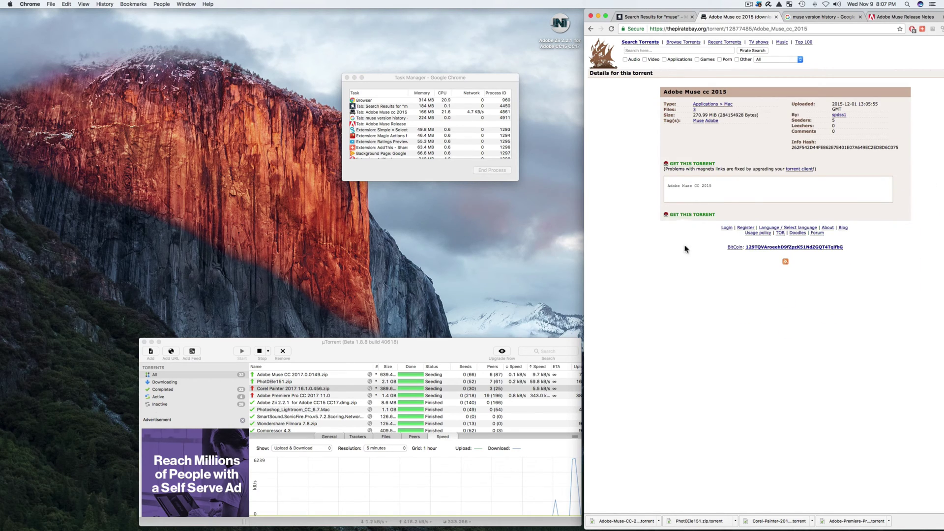
{"action": "left_click", "coordinate": [592, 28]}
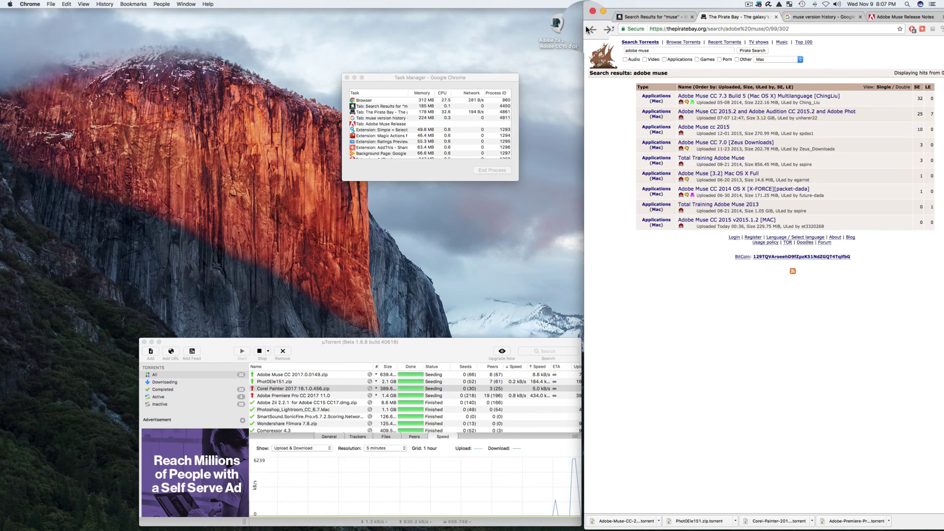
Step: Go back to the Applications results, view the details of "Adobe Muse CC 2015 v2016.0.0.597 (64-Bit) + Crack", and return to the list
{"action": "left_click", "coordinate": [591, 28]}
{"action": "left_click", "coordinate": [776, 96]}
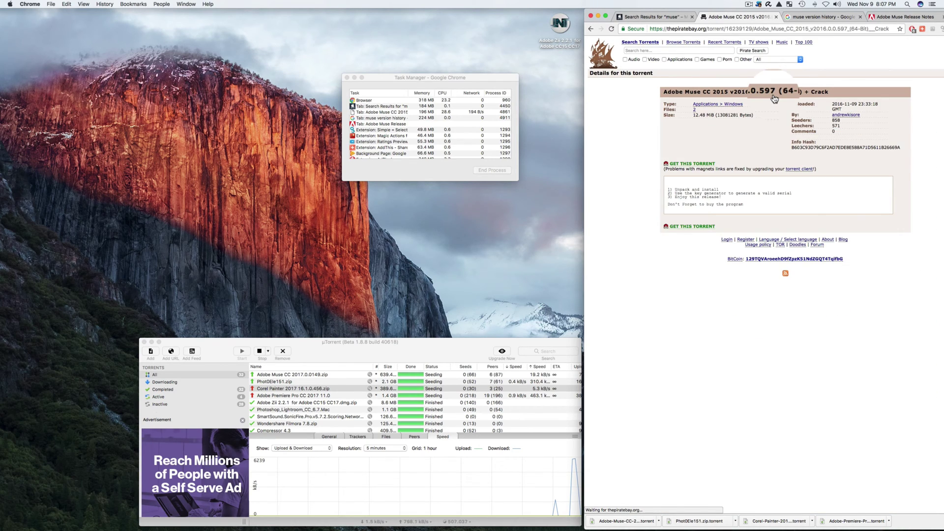
{"action": "left_click", "coordinate": [590, 28]}
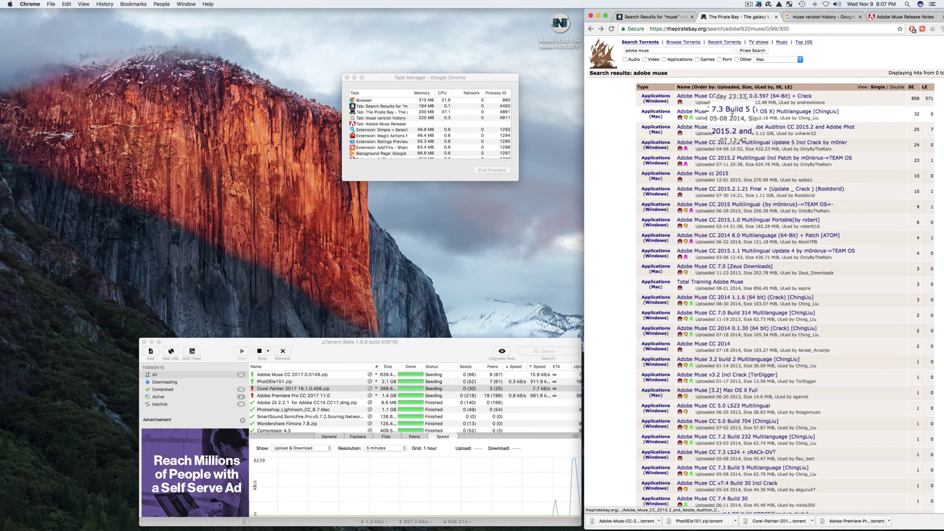
Step: Open the details of "Adobe Muse CC 7.3 Build 5 (Mac OS X) Multilanguage" and read down to its comments
{"action": "left_click", "coordinate": [911, 92]}
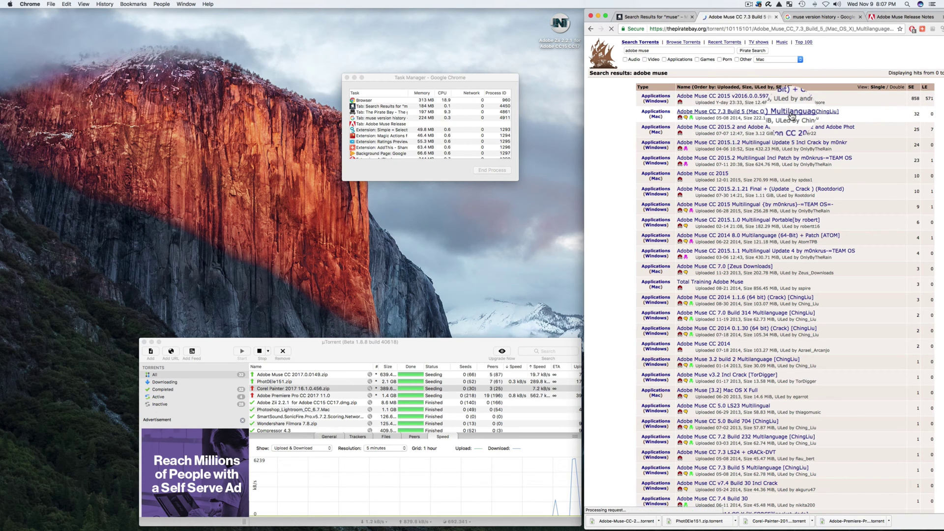
{"action": "scroll", "coordinate": [753, 314], "scroll_direction": "down", "scroll_amount": 5}
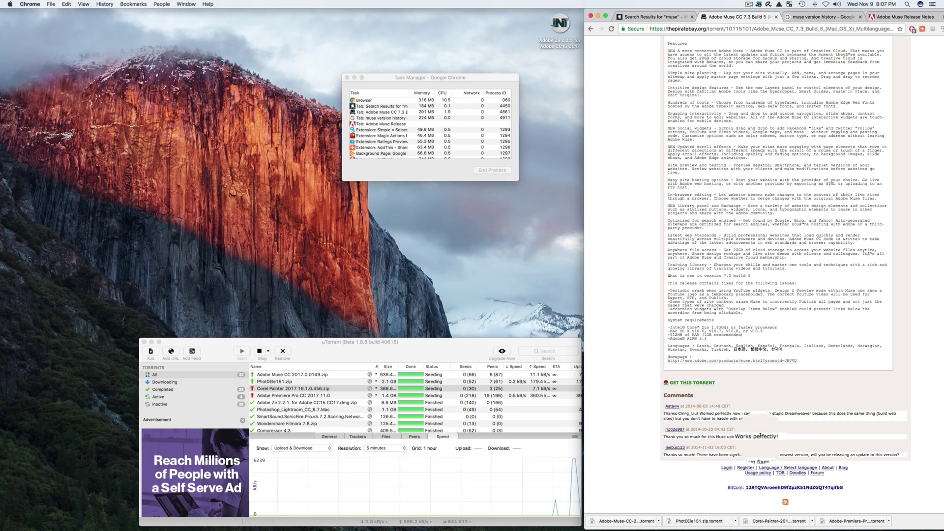
Step: Reread the description and comments of "Adobe Muse CC 7.3 Build 5 (Mac OS X)", and switch to the "muse version history" results
{"action": "scroll", "coordinate": [760, 436], "scroll_direction": "up", "scroll_amount": 10}
{"action": "scroll", "coordinate": [760, 436], "scroll_direction": "down", "scroll_amount": 10}
{"action": "scroll", "coordinate": [765, 275], "scroll_direction": "up", "scroll_amount": 5}
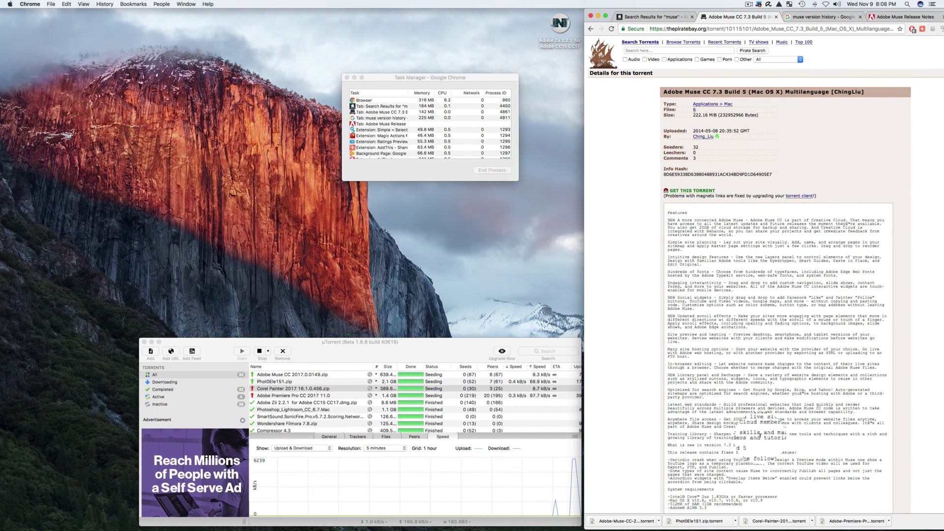
{"action": "scroll", "coordinate": [762, 433], "scroll_direction": "down", "scroll_amount": 5}
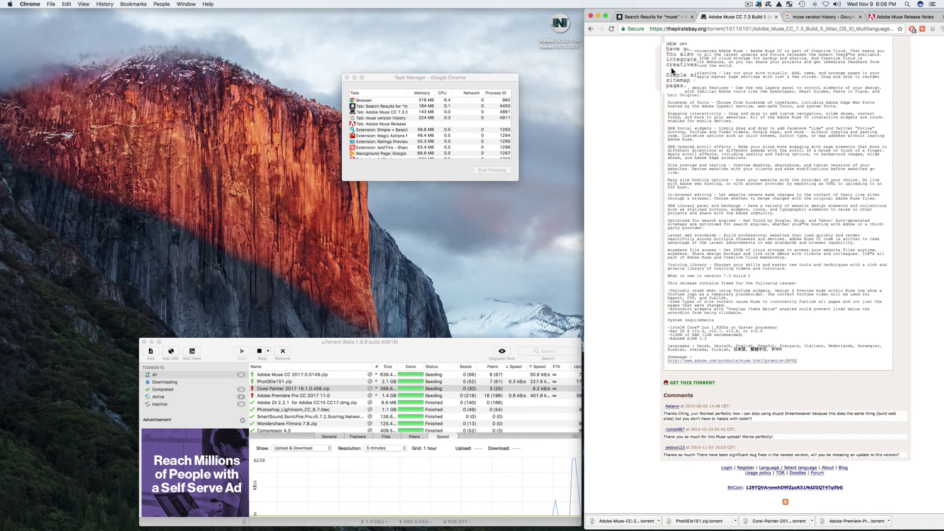
{"action": "left_click", "coordinate": [832, 20]}
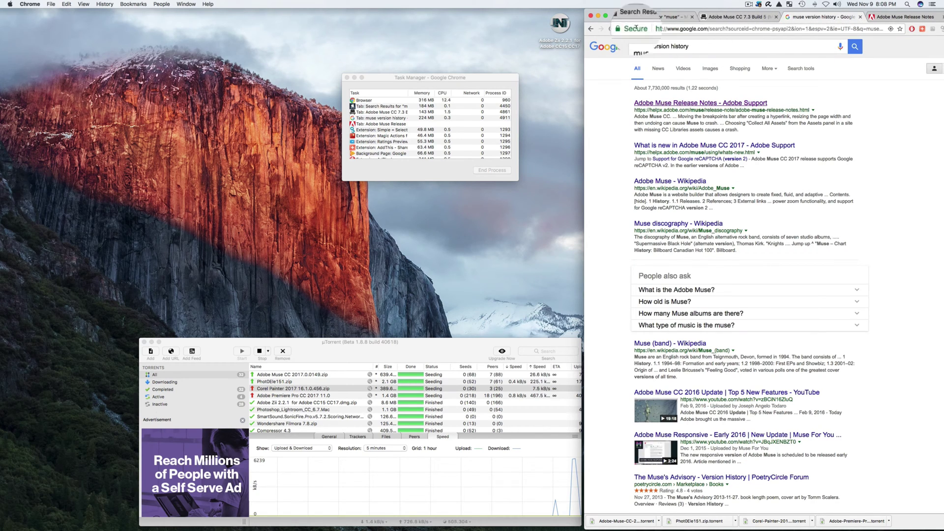
Step: Open the App Store, search it for "rar" to look over the extraction utilities, and close the store window
{"action": "left_click", "coordinate": [30, 4]}
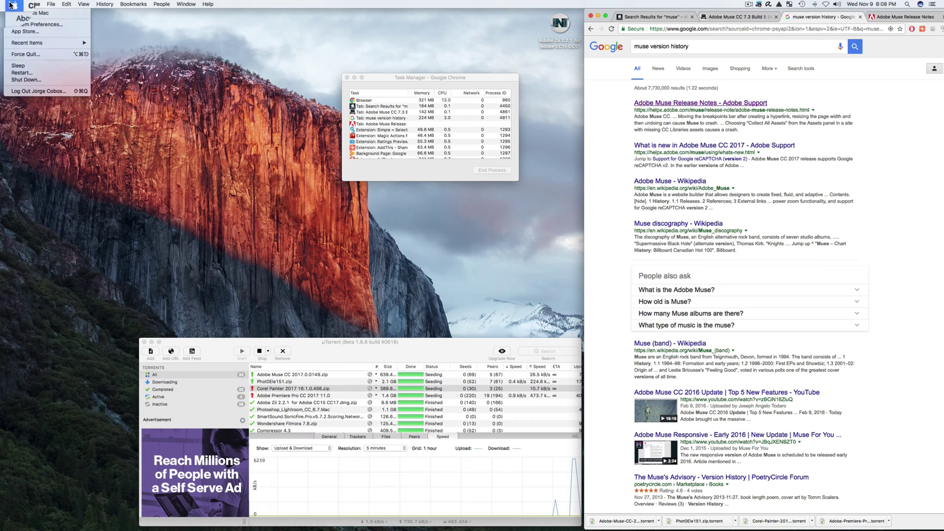
{"action": "mouse_move", "coordinate": [10, 4]}
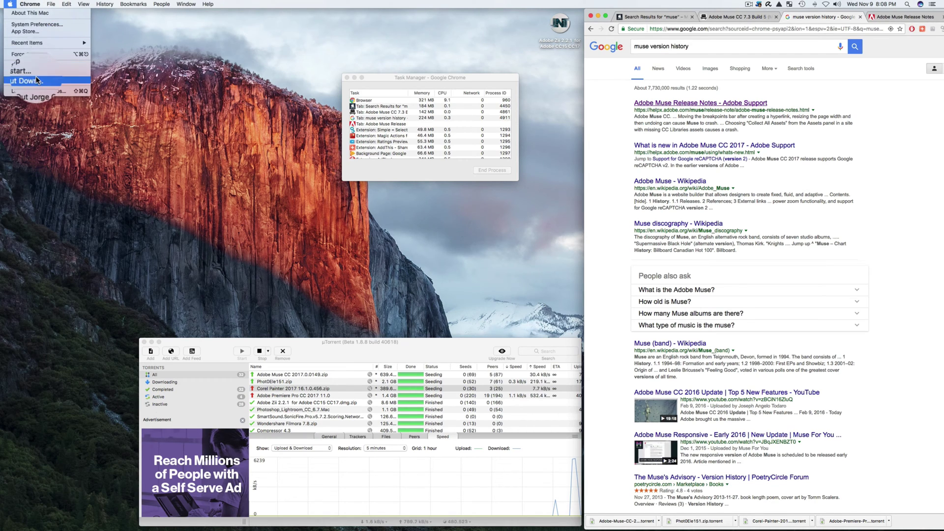
{"action": "left_click", "coordinate": [41, 32]}
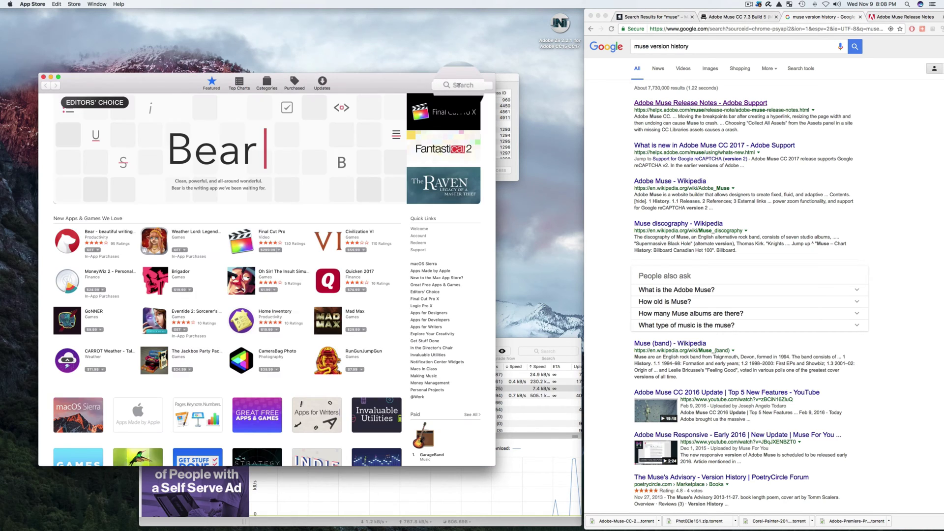
{"action": "left_click", "coordinate": [458, 85]}
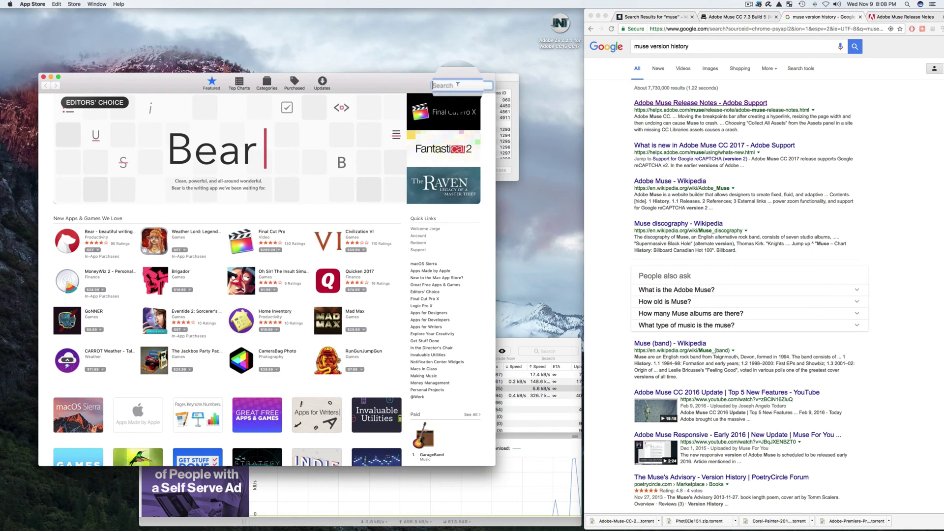
{"action": "scroll", "coordinate": [442, 213], "scroll_direction": "down", "scroll_amount": 2}
{"action": "scroll", "coordinate": [442, 213], "scroll_direction": "up", "scroll_amount": 2}
{"action": "left_click", "coordinate": [440, 85]}
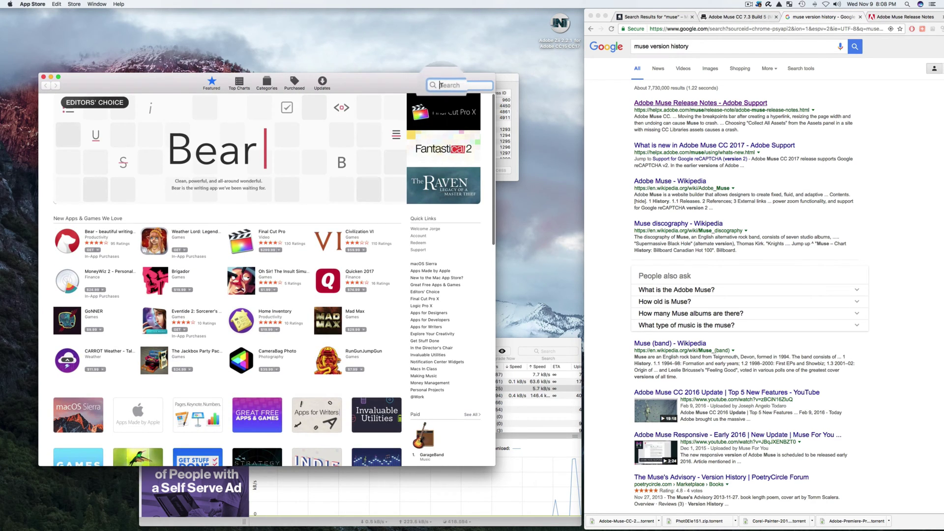
{"action": "type", "text": "rar"}
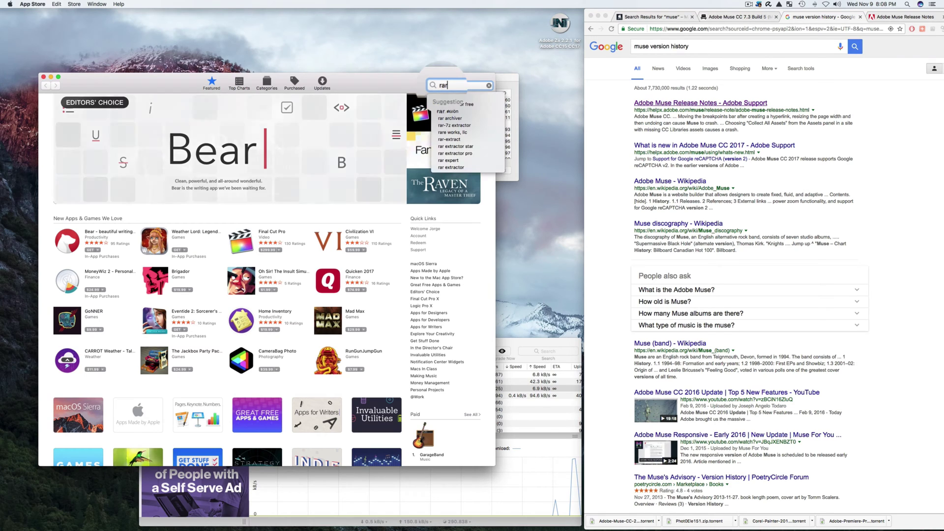
{"action": "key", "text": "Return"}
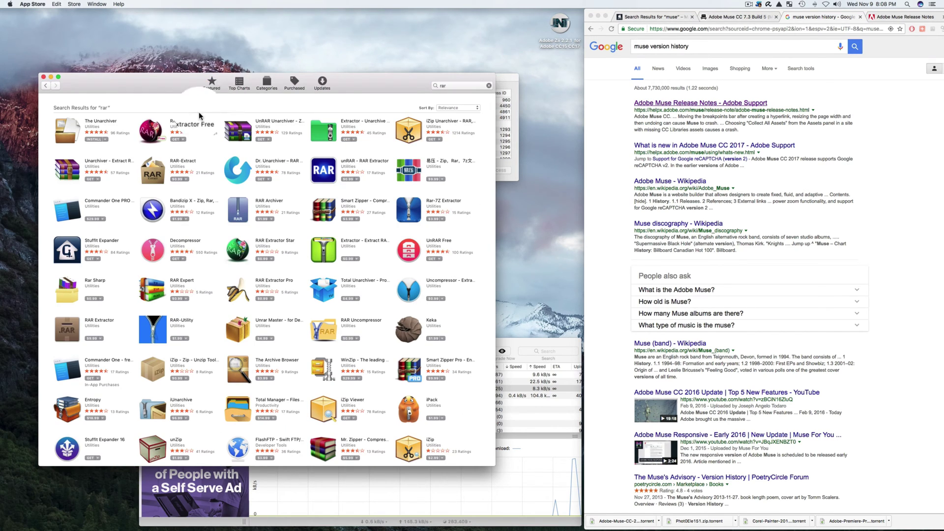
{"action": "left_click", "coordinate": [94, 140]}
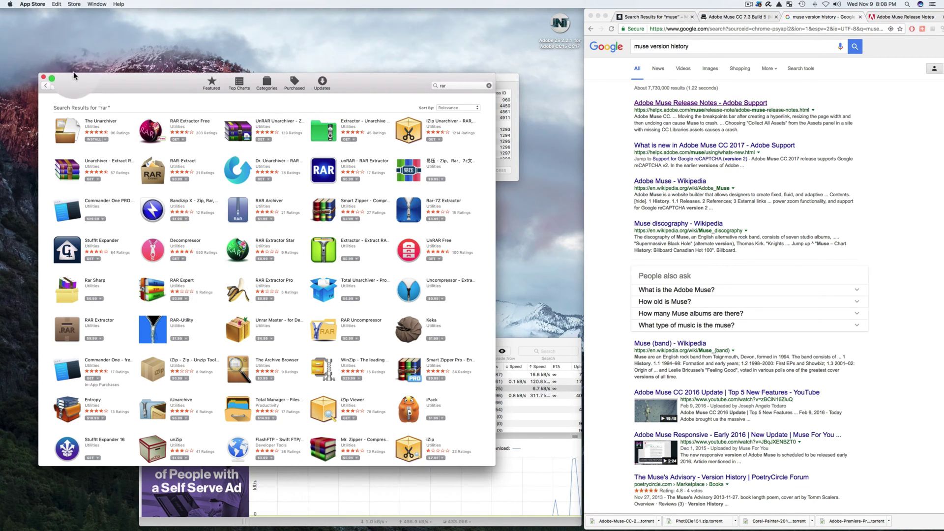
{"action": "left_click", "coordinate": [43, 76]}
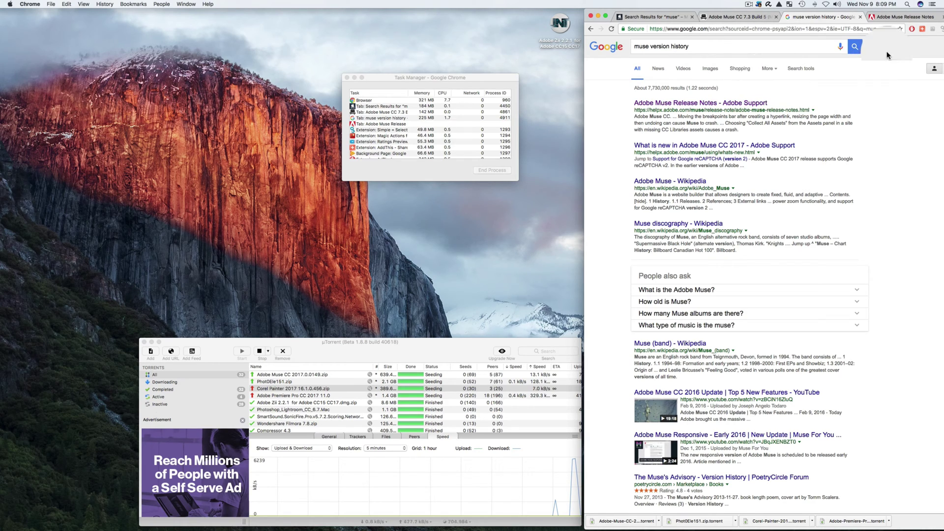
Step: Check the Adobe Muse release notes, the "muse version history" results and the Adobe Muse CC 7.3 torrent page again
{"action": "left_click", "coordinate": [896, 26]}
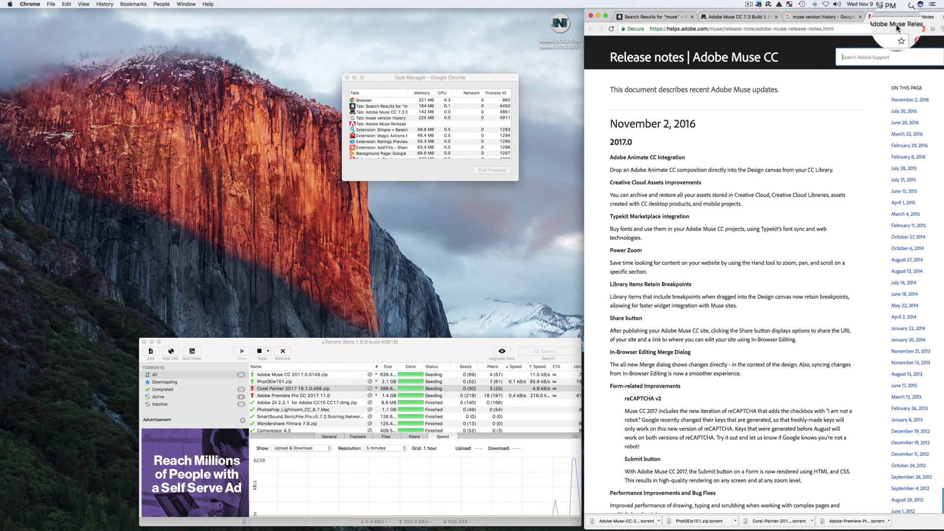
{"action": "left_click", "coordinate": [836, 20]}
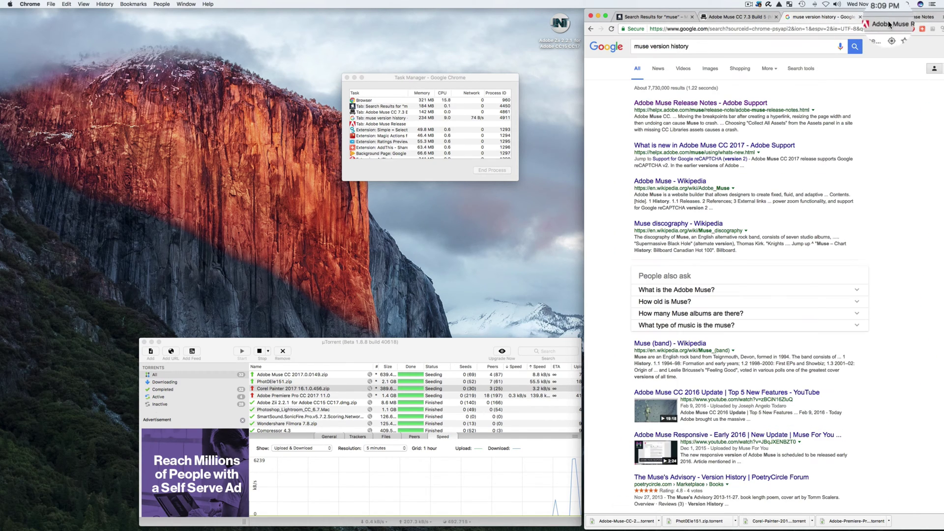
{"action": "left_click", "coordinate": [890, 22]}
{"action": "left_click", "coordinate": [831, 18]}
{"action": "left_click", "coordinate": [733, 20]}
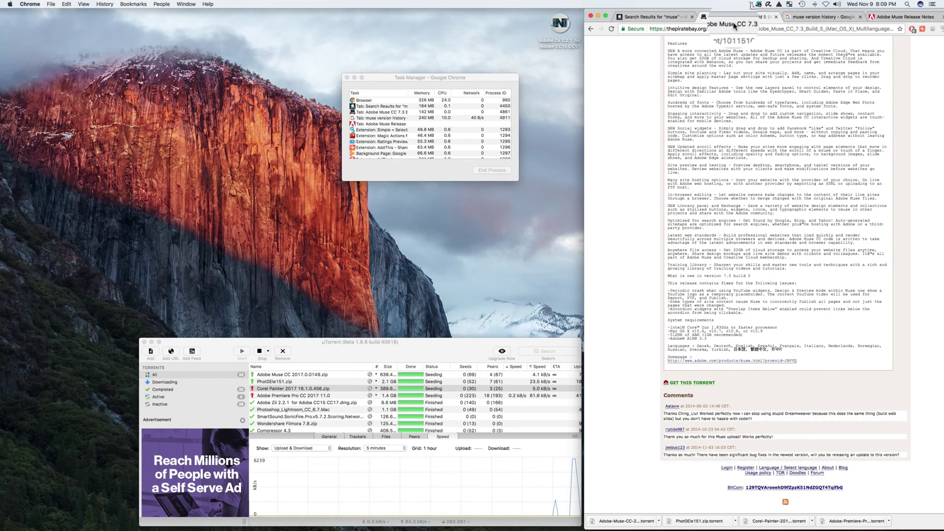
Step: Switch to the Mac Torrents search results for "muse" and widen the browser window to fit the full results grid
{"action": "left_click", "coordinate": [661, 21]}
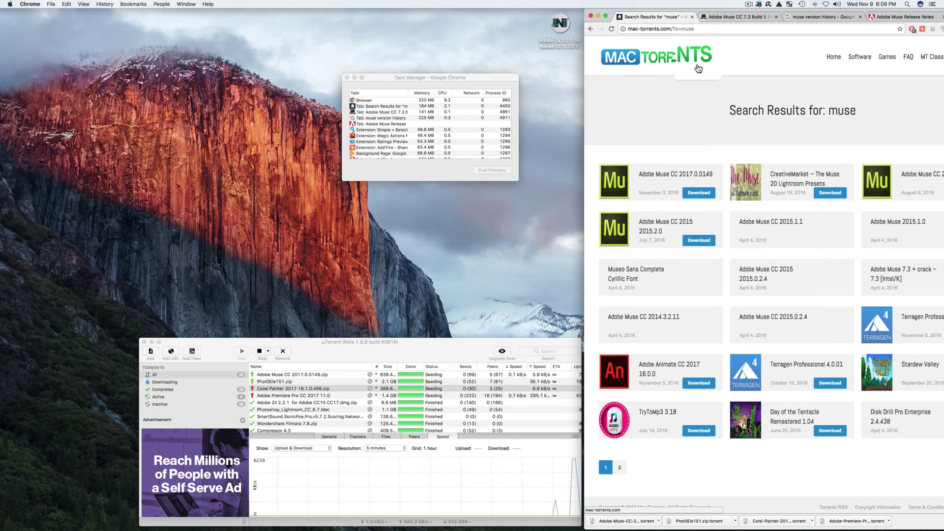
{"action": "left_click_drag", "start_coordinate": [584, 75], "coordinate": [520, 71]}
{"action": "left_click_drag", "start_coordinate": [498, 164], "coordinate": [433, 160]}
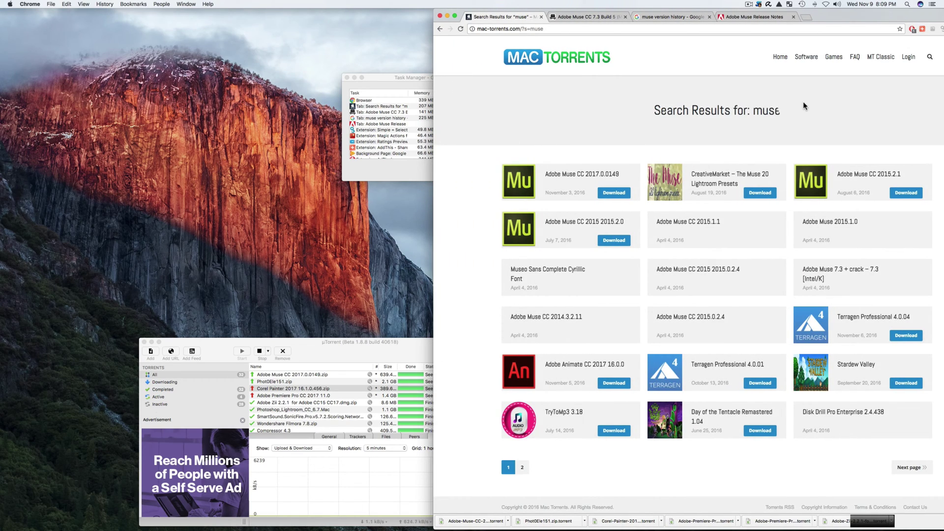
Step: Rerun the Mac Torrents site search for "muse" and stay on its results page
{"action": "left_click", "coordinate": [925, 58]}
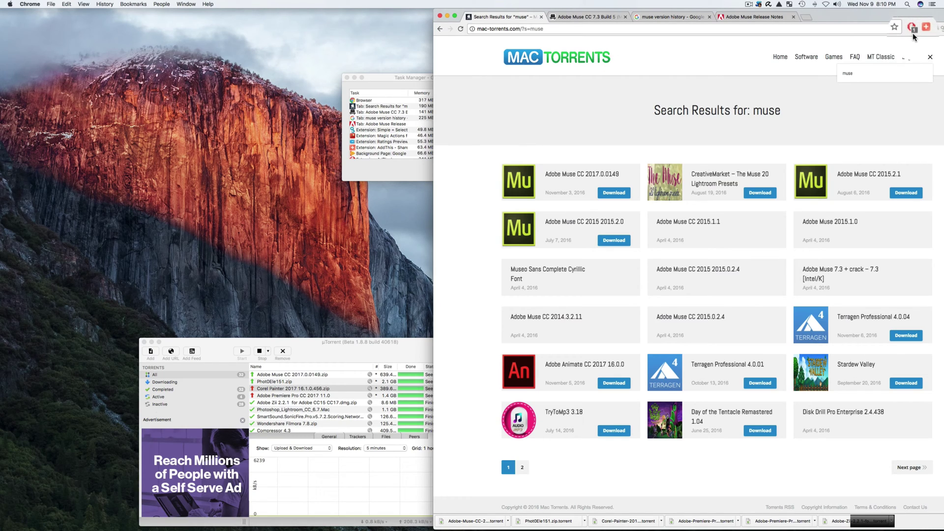
{"action": "double_click", "coordinate": [860, 70]}
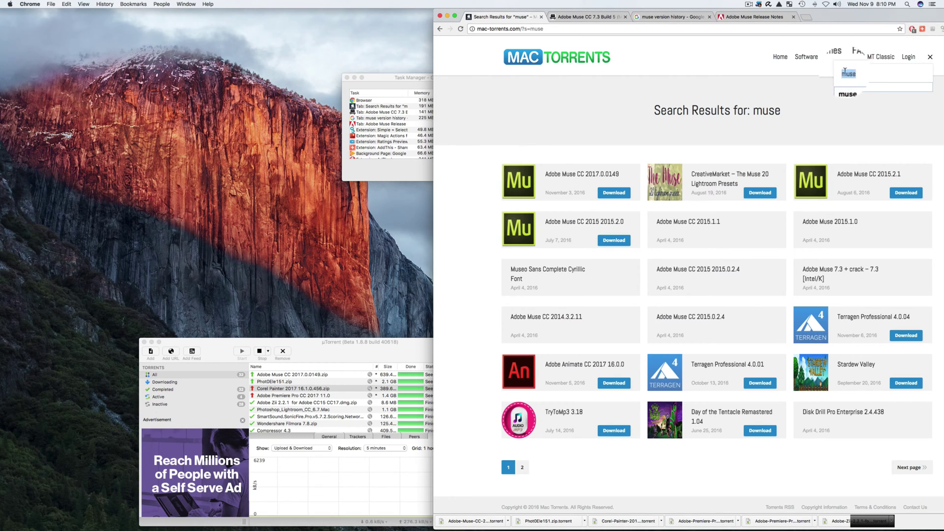
{"action": "left_click", "coordinate": [855, 72]}
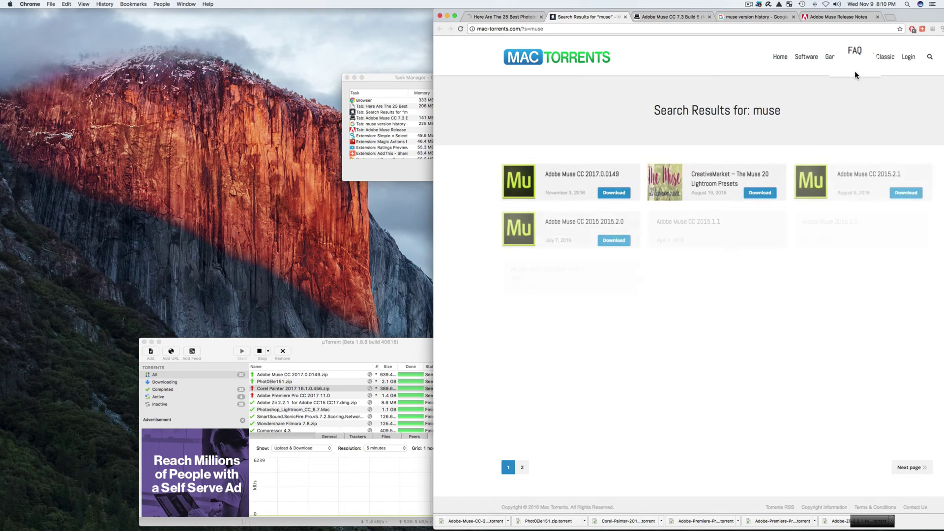
{"action": "left_click_drag", "start_coordinate": [516, 14], "coordinate": [565, 22]}
{"action": "left_click", "coordinate": [570, 17]}
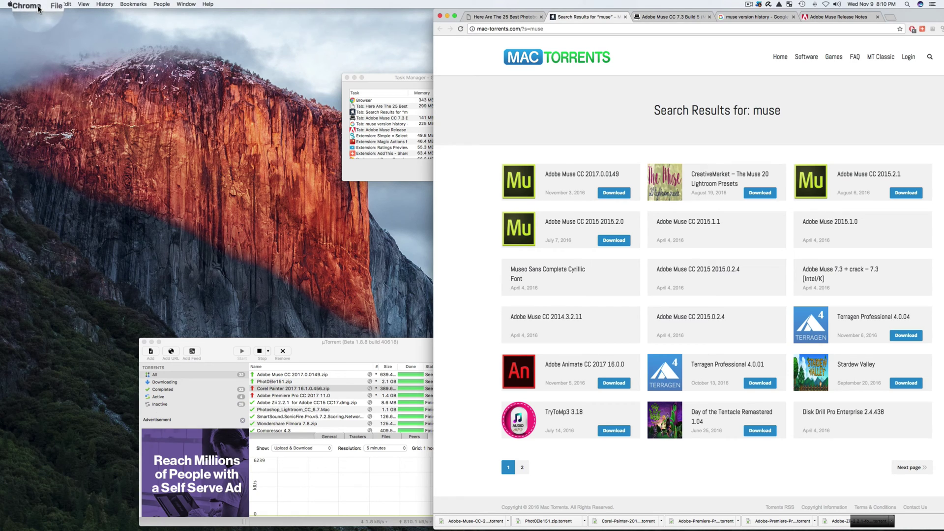
Step: Show the browser's Task Manager clear of the web page, examine the memory and CPU use of its tabs and extensions, and close it
{"action": "left_click", "coordinate": [187, 6]}
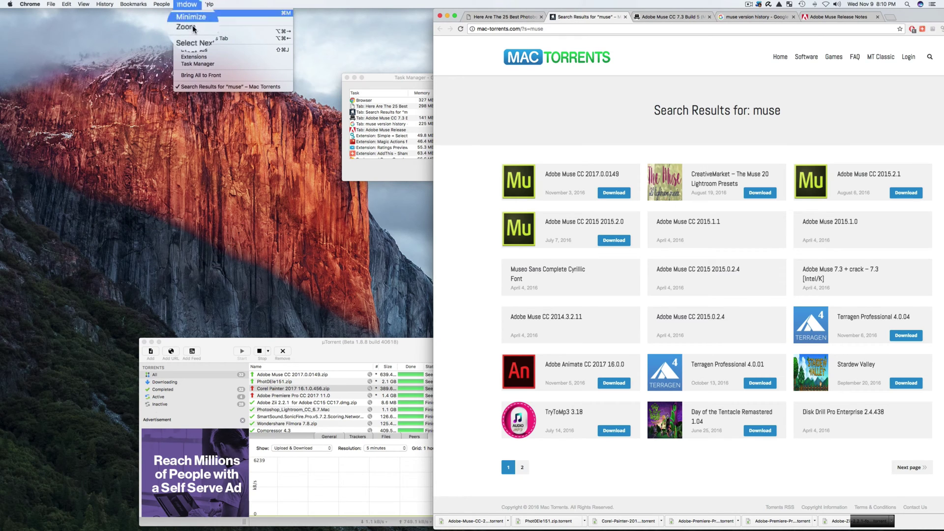
{"action": "left_click", "coordinate": [198, 63]}
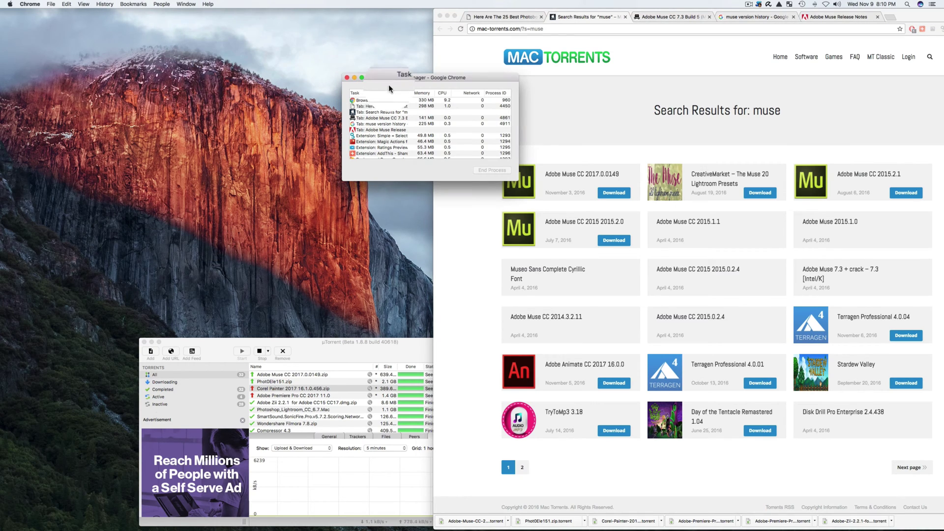
{"action": "left_click_drag", "start_coordinate": [388, 78], "coordinate": [303, 81]}
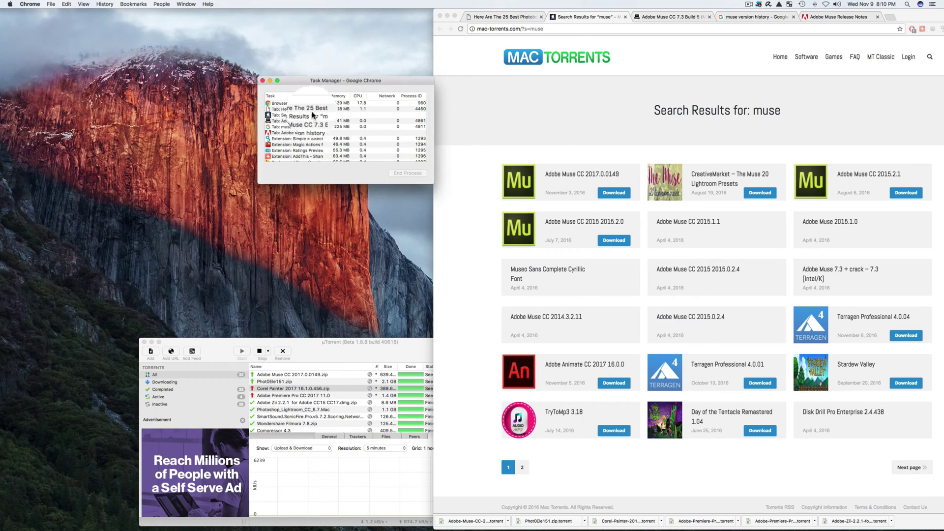
{"action": "scroll", "coordinate": [300, 125], "scroll_direction": "down", "scroll_amount": 4}
{"action": "scroll", "coordinate": [298, 132], "scroll_direction": "down", "scroll_amount": 2}
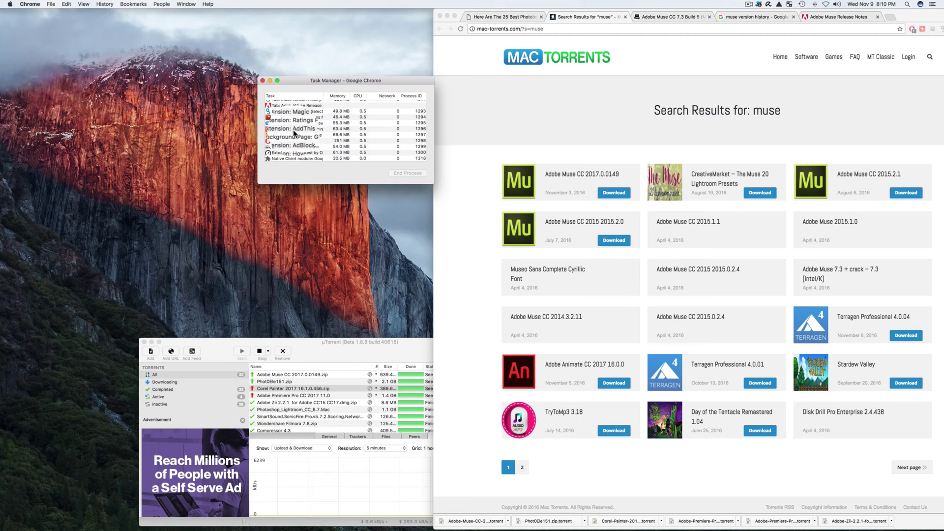
{"action": "scroll", "coordinate": [294, 133], "scroll_direction": "up", "scroll_amount": 3}
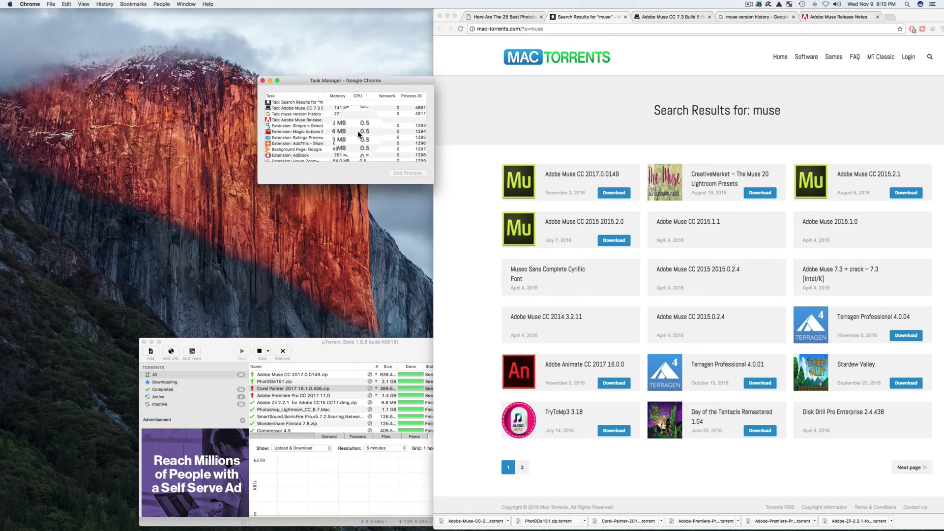
{"action": "left_click", "coordinate": [262, 80]}
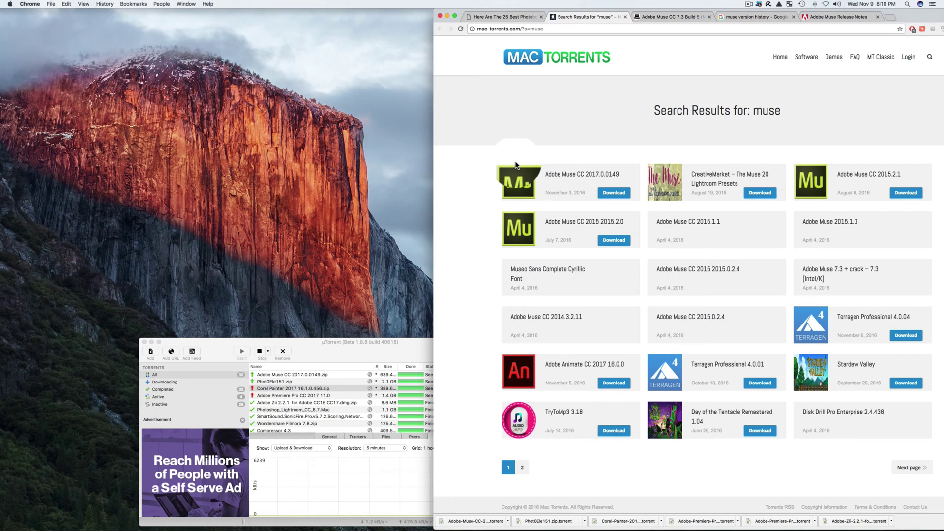
{"action": "mouse_move", "coordinate": [194, 526]}
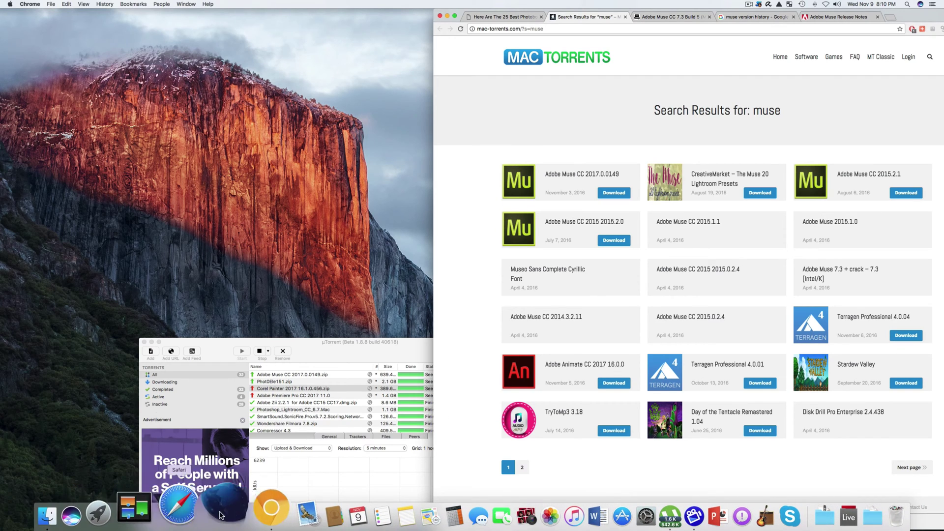
{"action": "right_click", "coordinate": [244, 510]}
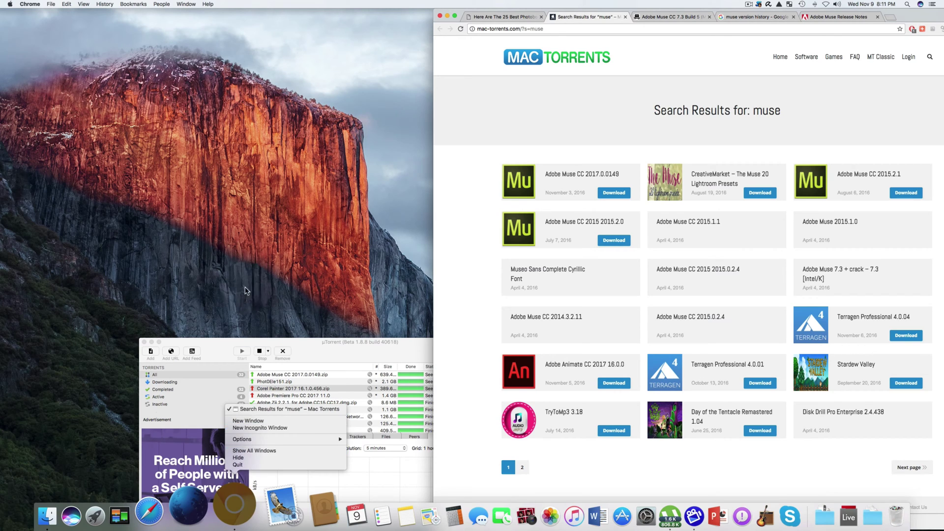
{"action": "left_click", "coordinate": [245, 279]}
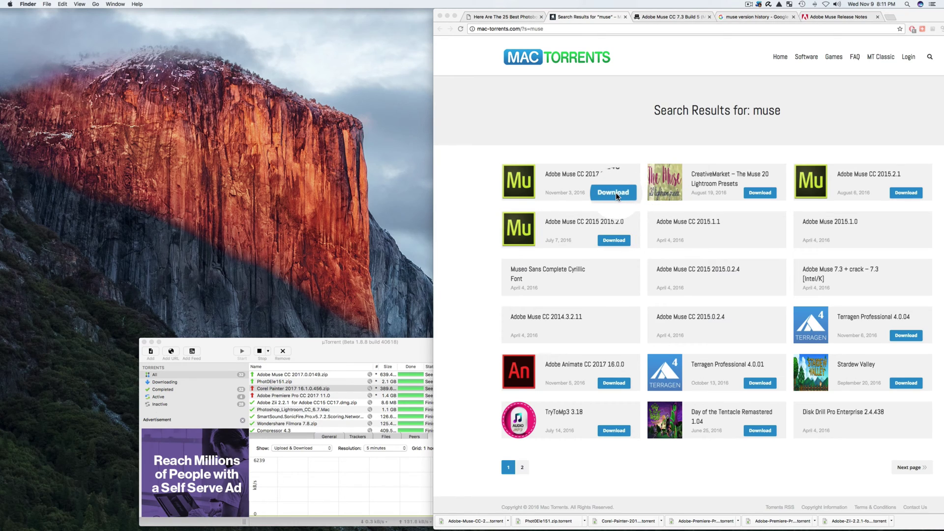
Step: View the details of Adobe Muse CC 2017.0.0149, return to the results, and save its torrent file to the Downloads folder
{"action": "left_click", "coordinate": [568, 178]}
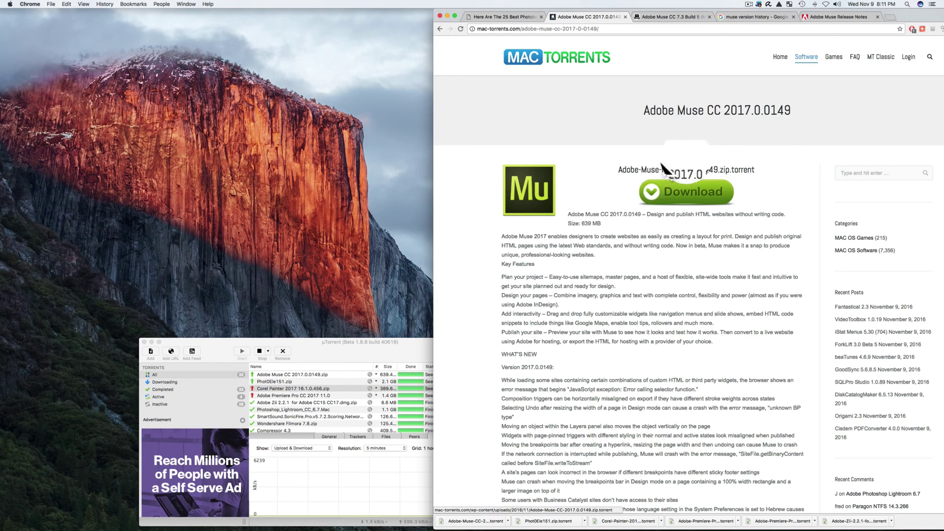
{"action": "left_click", "coordinate": [440, 28]}
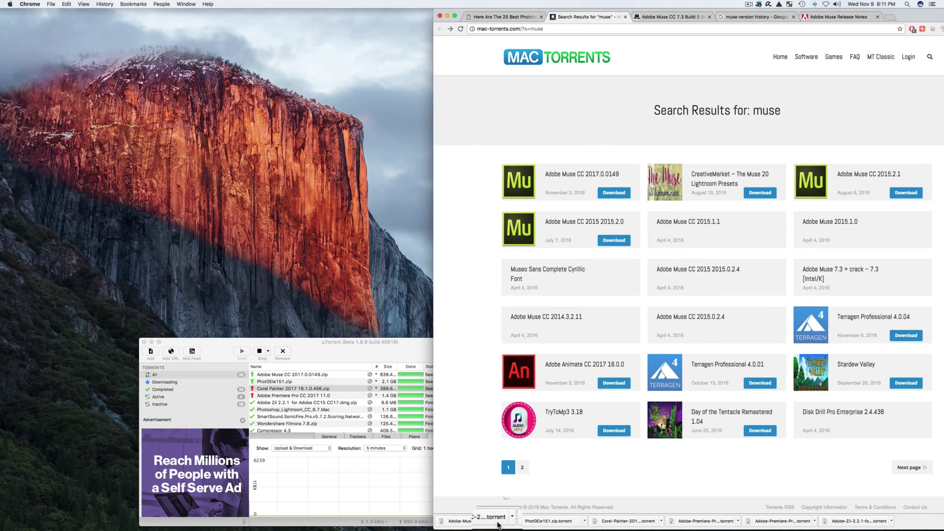
{"action": "left_click", "coordinate": [508, 520]}
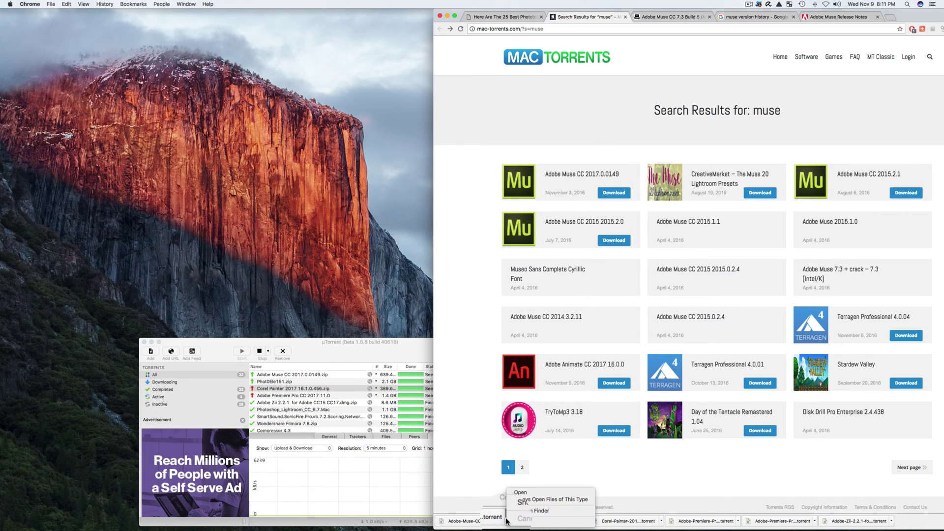
{"action": "left_click", "coordinate": [615, 195]}
{"action": "left_click", "coordinate": [615, 195]}
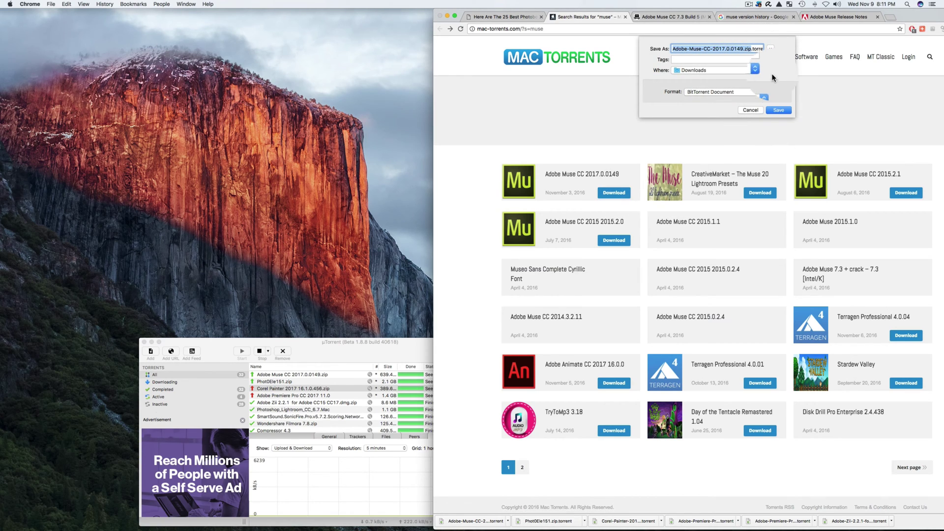
{"action": "left_click", "coordinate": [779, 109]}
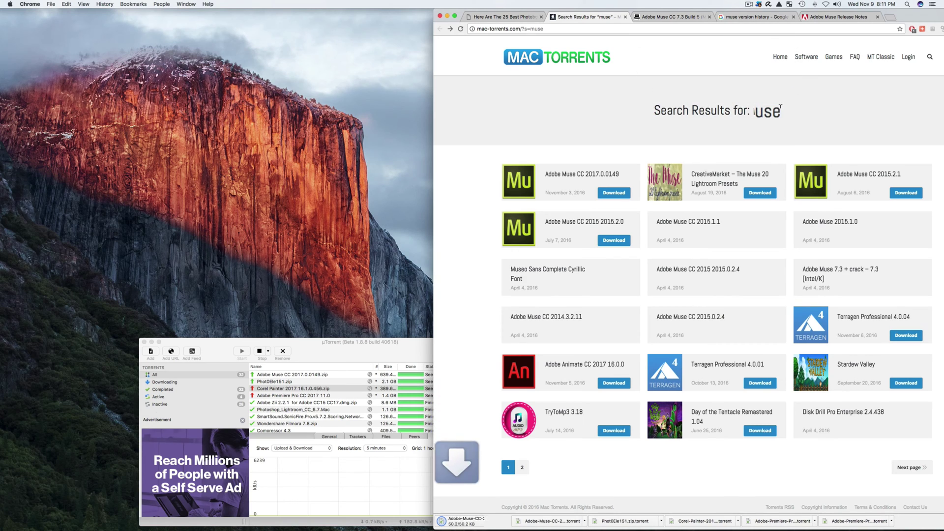
Step: Bring the µTorrent window in front of the browser and move it clear of the downloaded torrent files
{"action": "left_click_drag", "start_coordinate": [508, 518], "coordinate": [492, 519]}
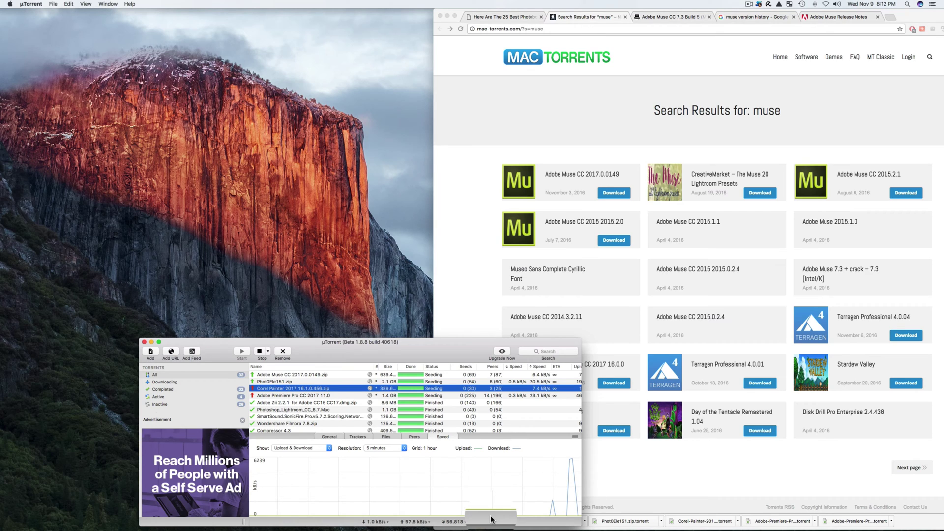
{"action": "left_click_drag", "start_coordinate": [457, 347], "coordinate": [356, 332]}
{"action": "left_click_drag", "start_coordinate": [522, 513], "coordinate": [482, 520]}
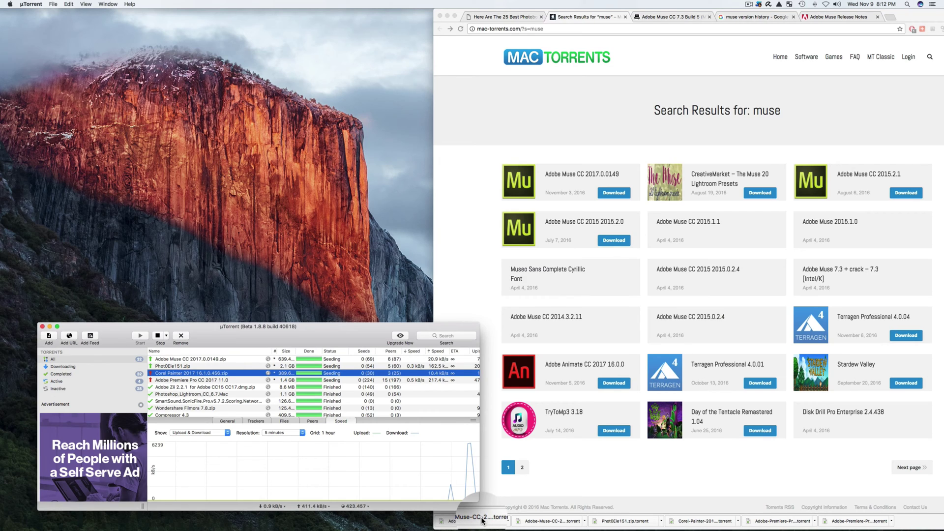
{"action": "left_click", "coordinate": [482, 520]}
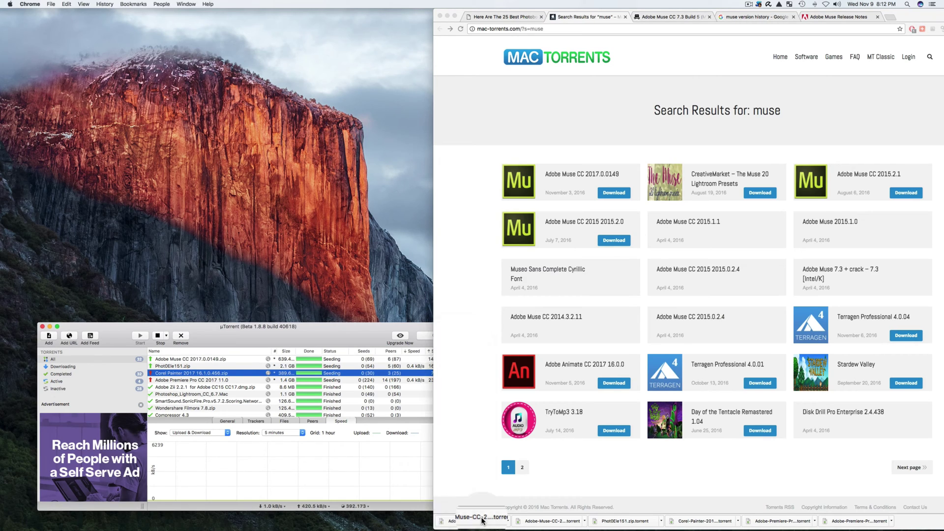
{"action": "left_click_drag", "start_coordinate": [482, 520], "coordinate": [536, 516]}
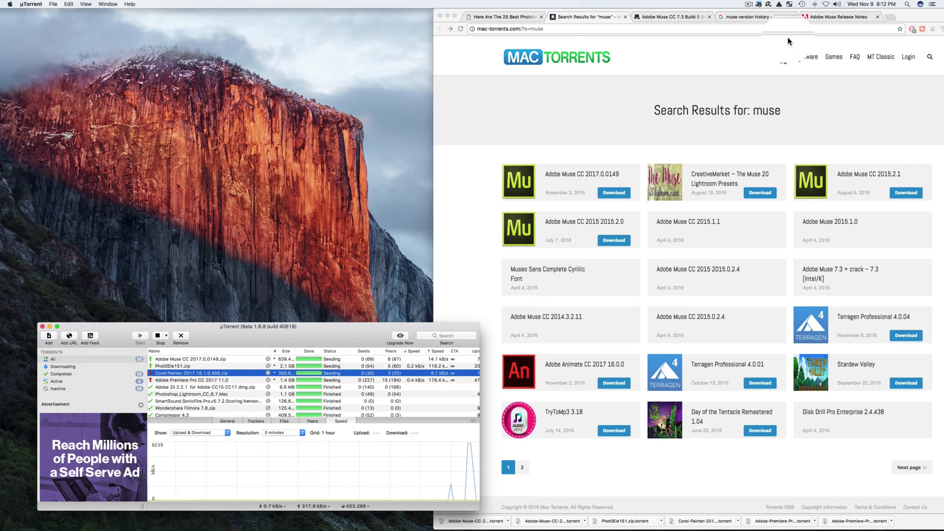
{"action": "left_click", "coordinate": [885, 16]}
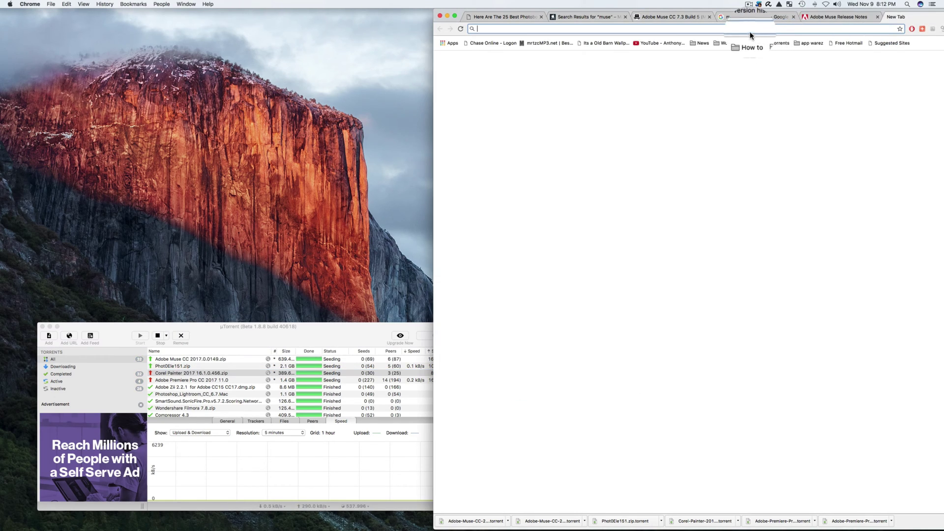
{"action": "type", "text": "u"}
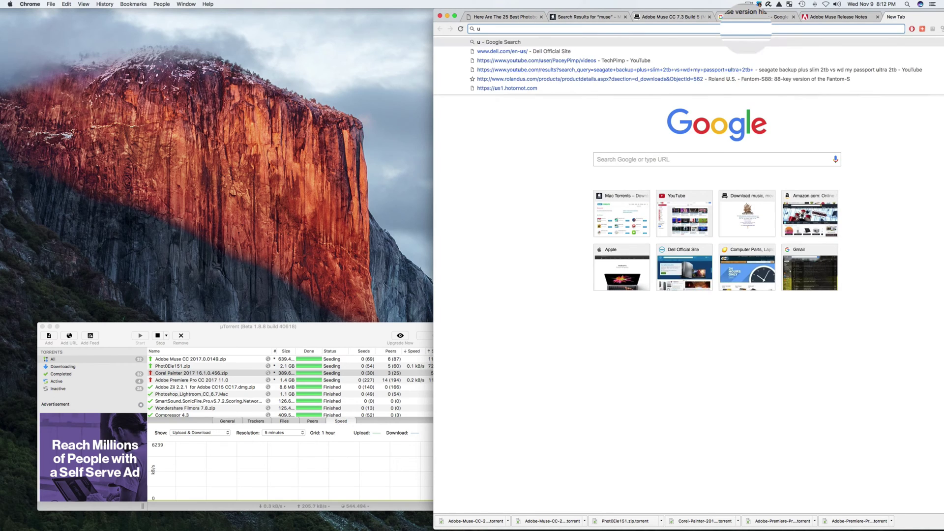
{"action": "type", "text": "to"}
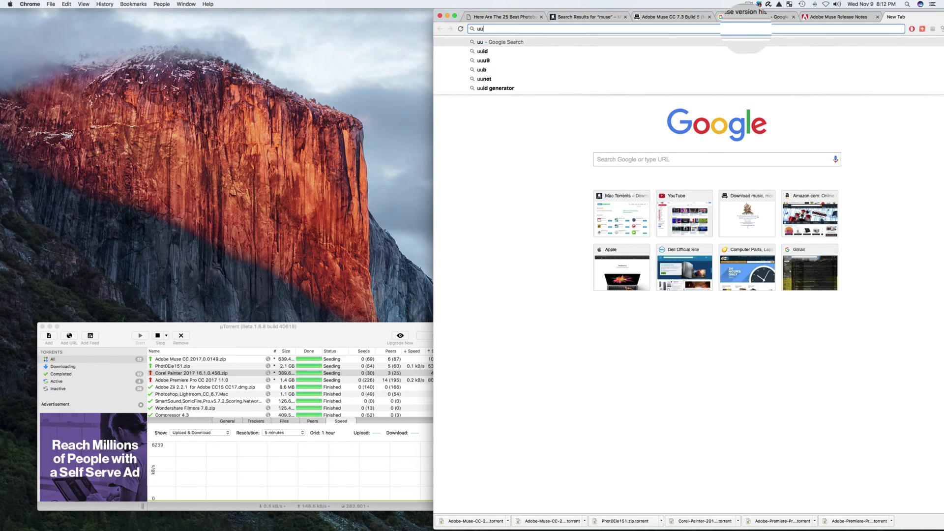
{"action": "type", "text": "r"}
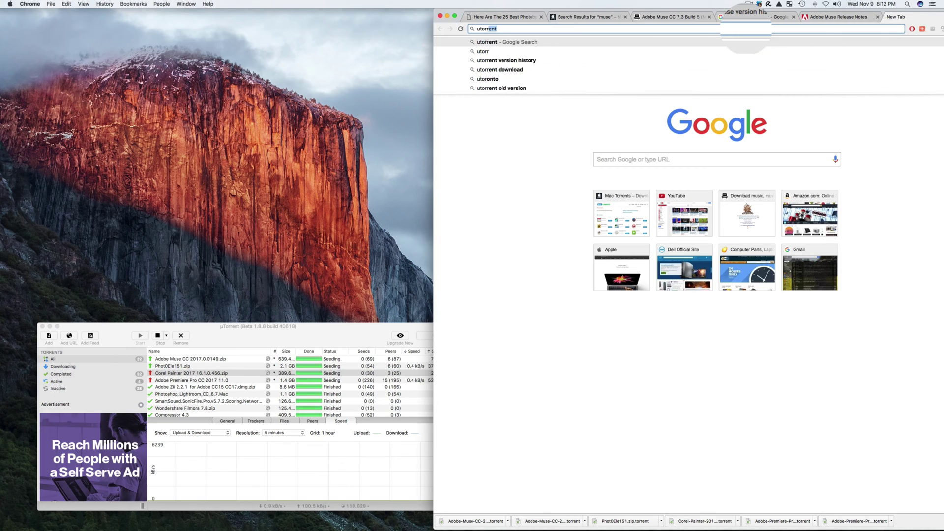
{"action": "type", "text": "rent."}
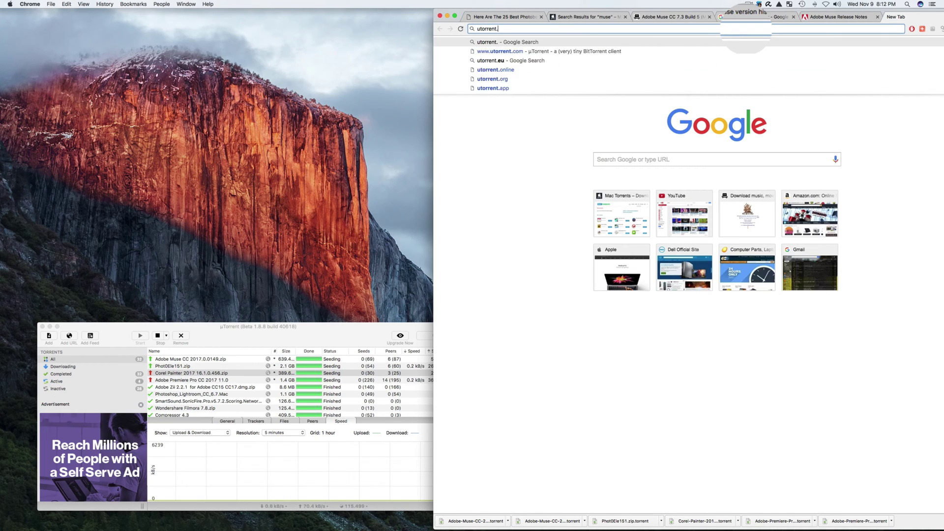
{"action": "key", "text": "Down"}
{"action": "key", "text": "Return"}
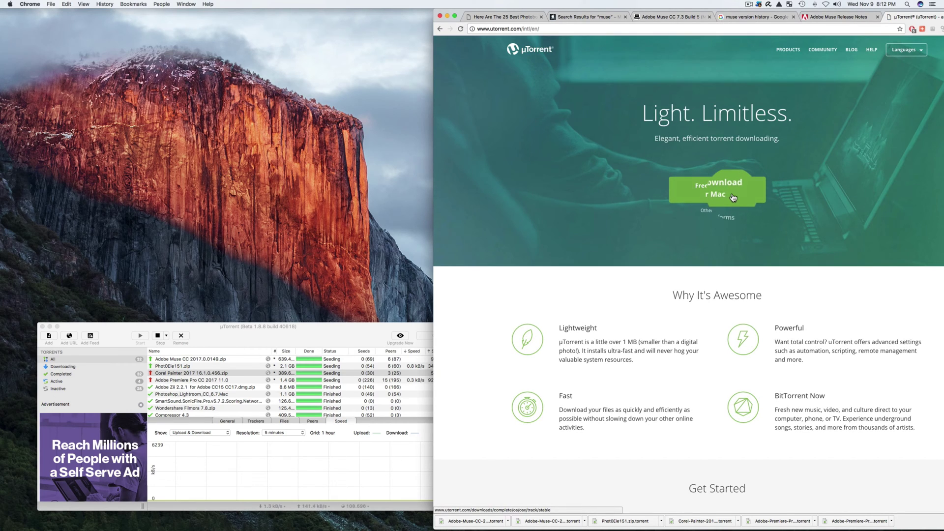
{"action": "left_click", "coordinate": [724, 214]}
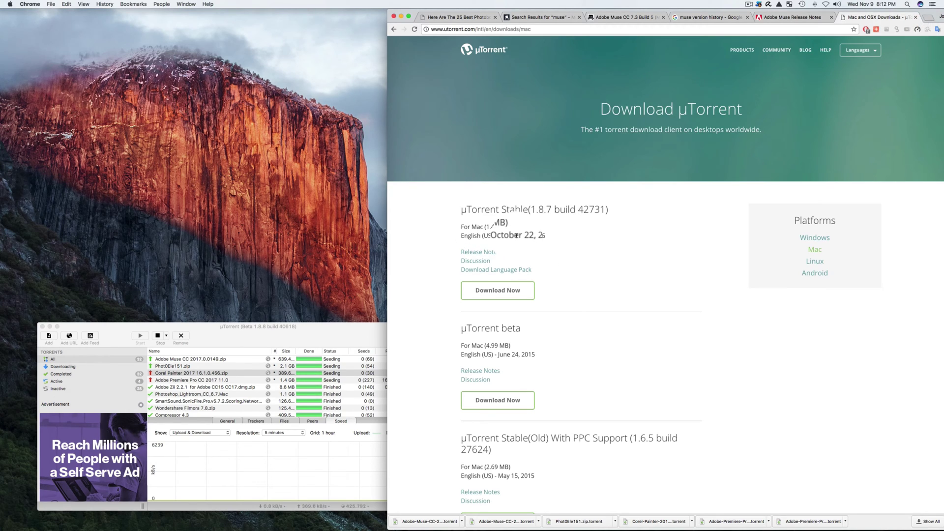
Step: Compare the release dates of the stable and beta µTorrent builds for Mac, and close the download page
{"action": "left_click_drag", "start_coordinate": [544, 236], "coordinate": [493, 236]}
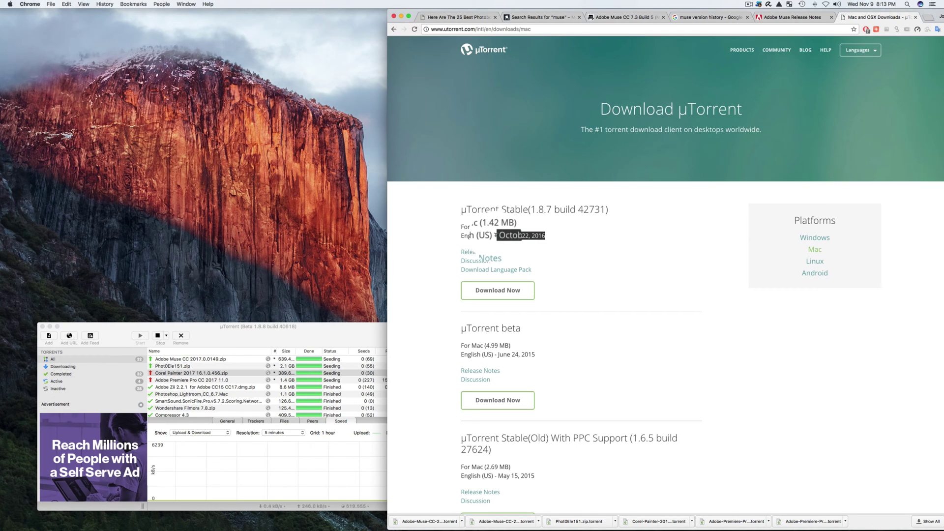
{"action": "left_click_drag", "start_coordinate": [535, 354], "coordinate": [461, 354]}
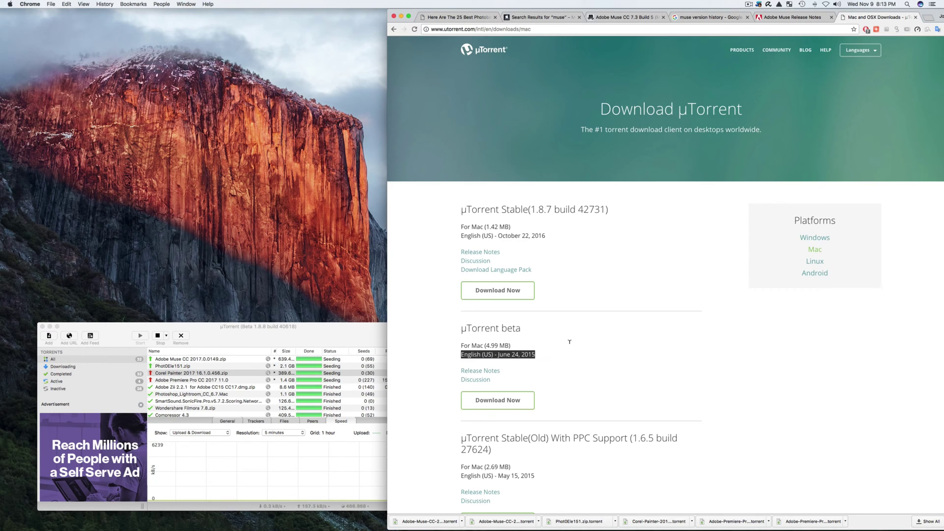
{"action": "left_click", "coordinate": [561, 323]}
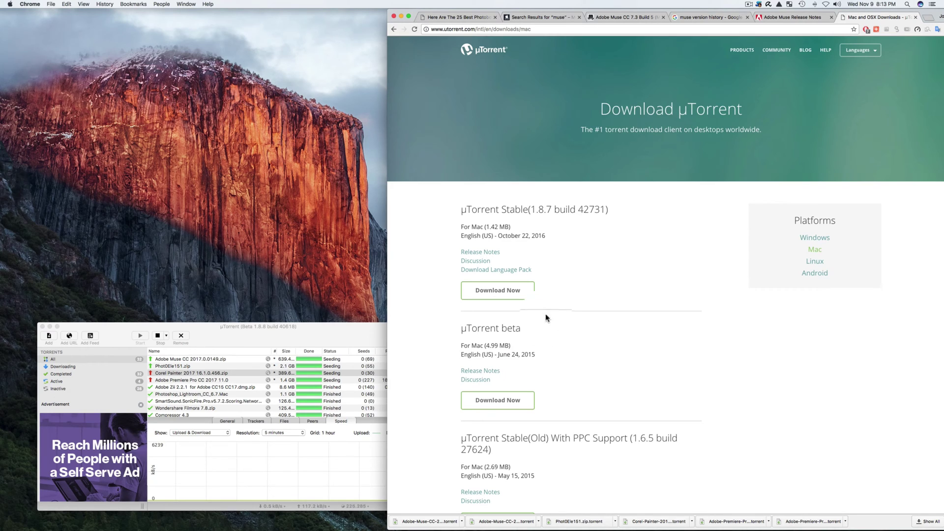
{"action": "left_click", "coordinate": [915, 24]}
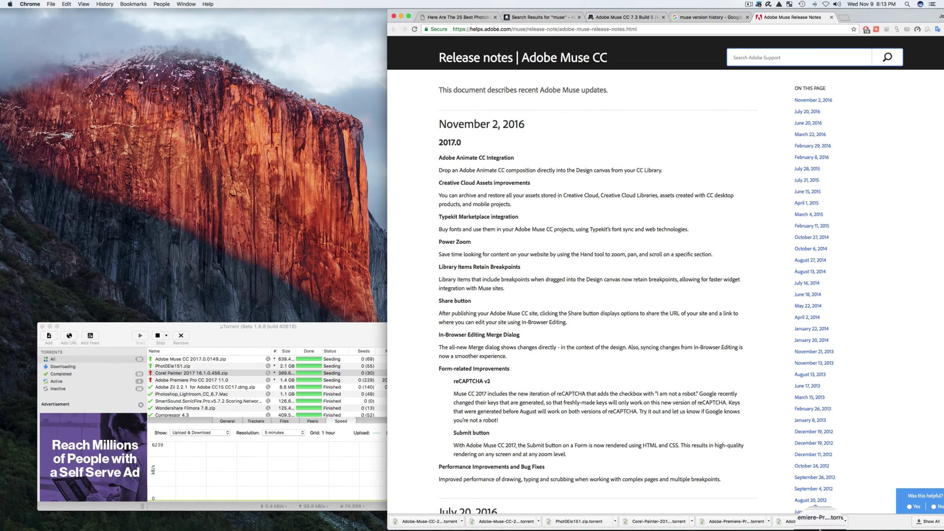
Step: Show the installed applications from the Dock, locate Transmission among them, and close the overview
{"action": "left_click", "coordinate": [821, 512]}
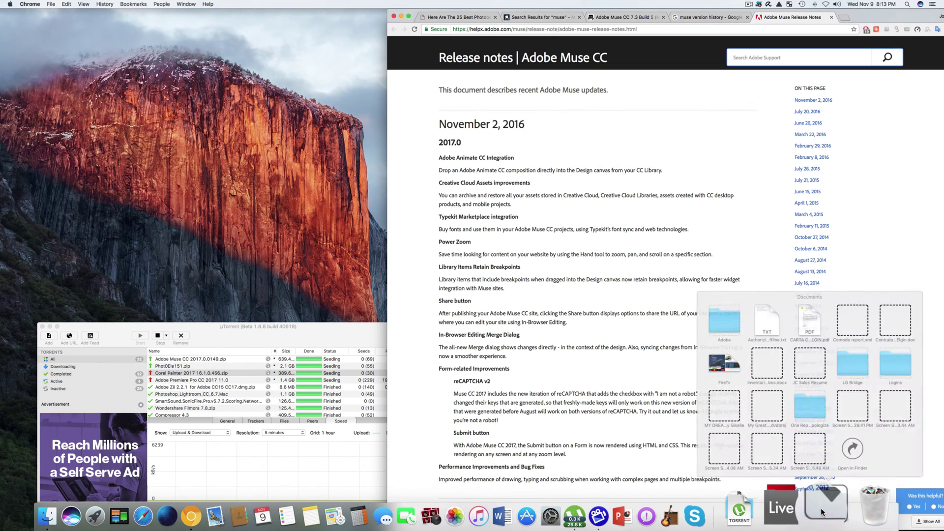
{"action": "left_click", "coordinate": [824, 512]}
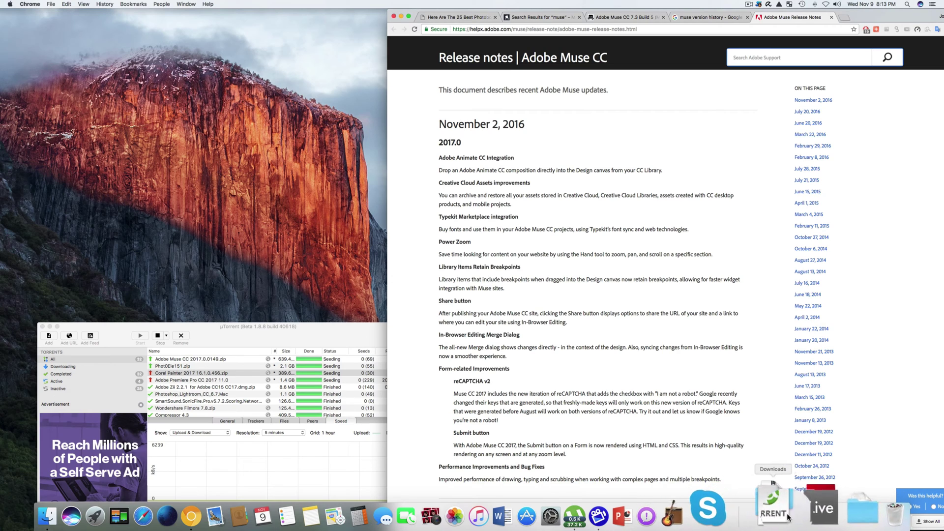
{"action": "left_click", "coordinate": [803, 514]}
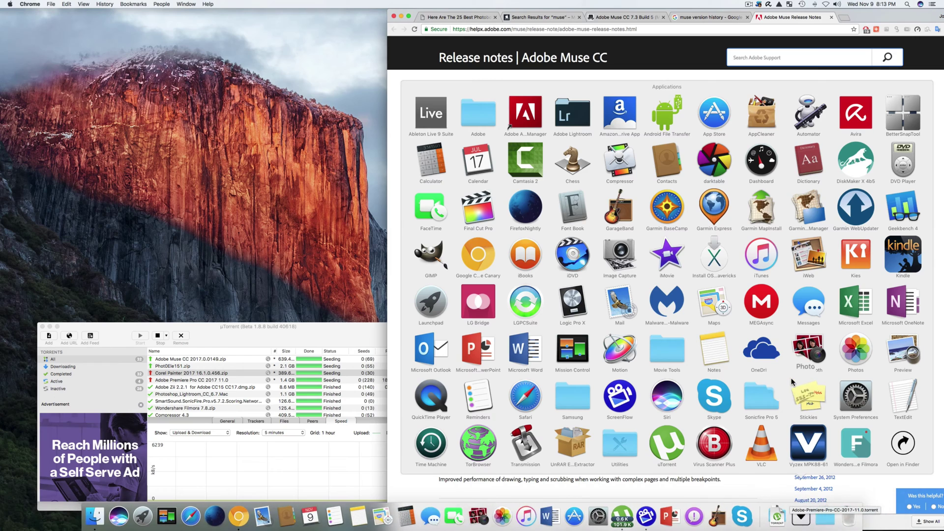
{"action": "left_click", "coordinate": [540, 452]}
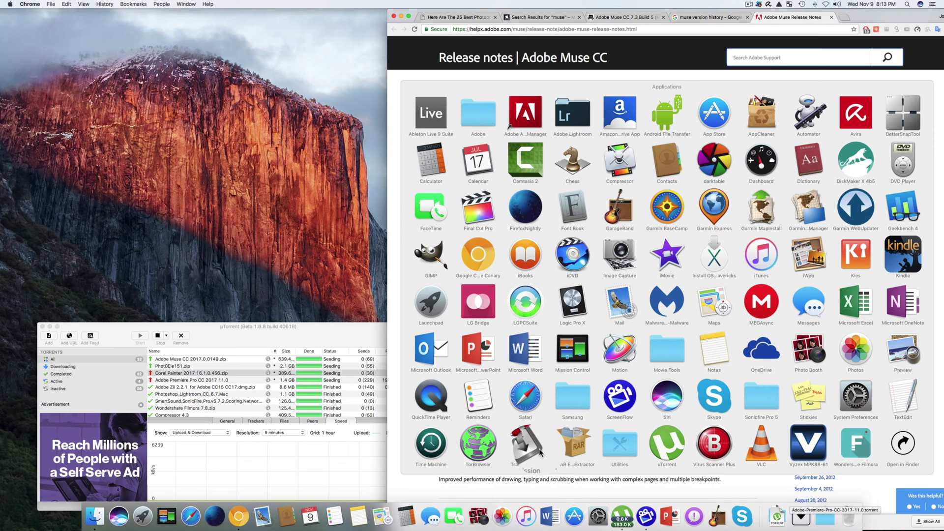
{"action": "left_click", "coordinate": [379, 243]}
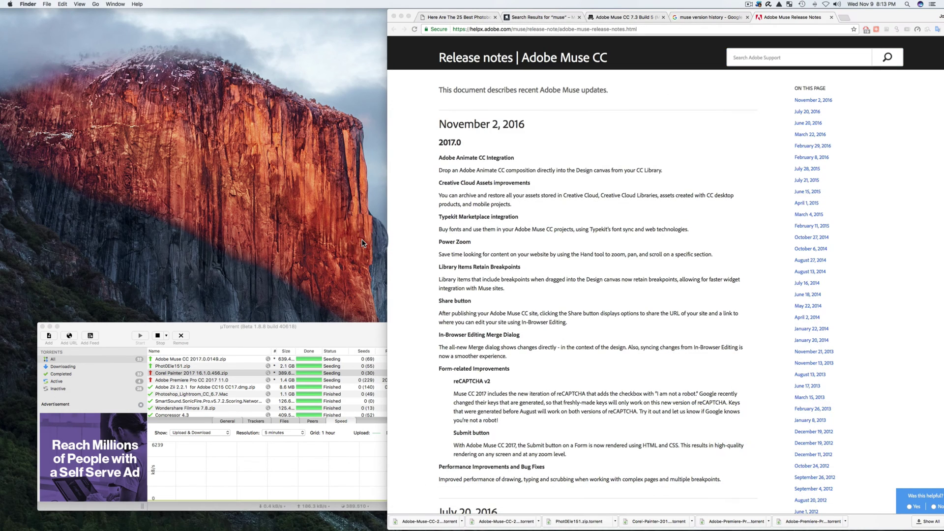
Step: Select the Adobe Muse CC 2017.0.0149.zip torrent in µTorrent, and close the Adobe release notes and Google version-history tabs in the browser
{"action": "left_click", "coordinate": [308, 341]}
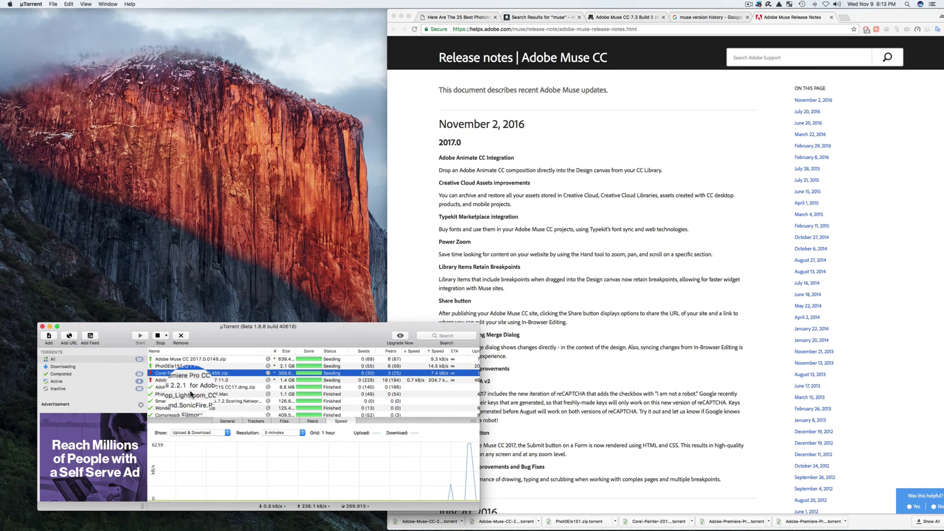
{"action": "left_click", "coordinate": [182, 360]}
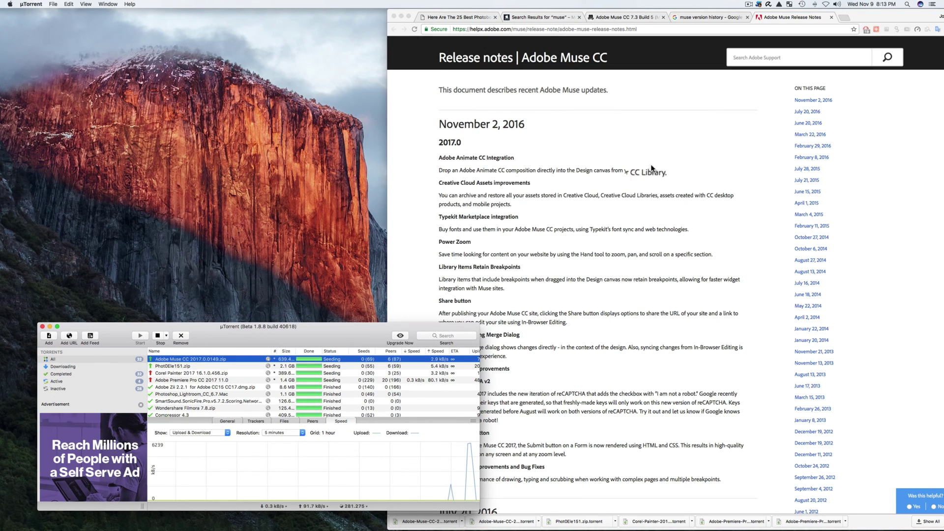
{"action": "left_click", "coordinate": [832, 23]}
{"action": "key", "text": "super+w"}
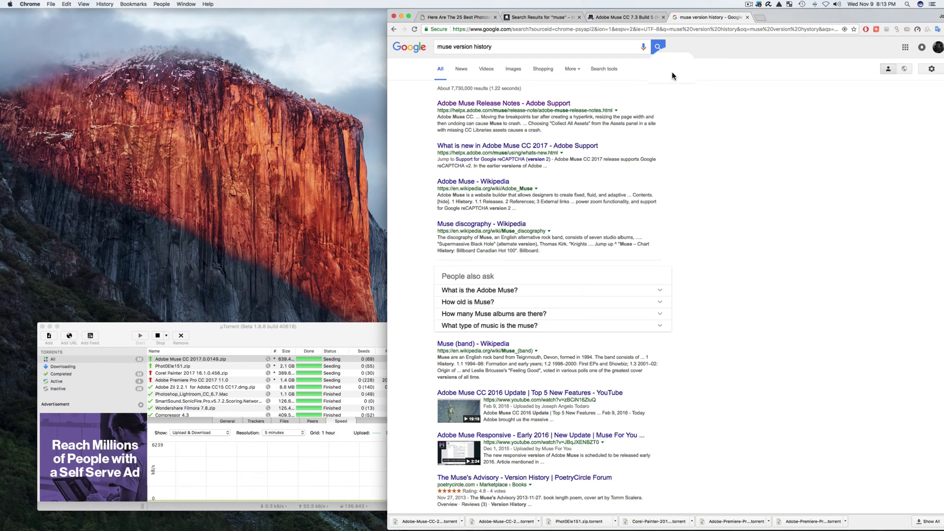
{"action": "left_click", "coordinate": [747, 17]}
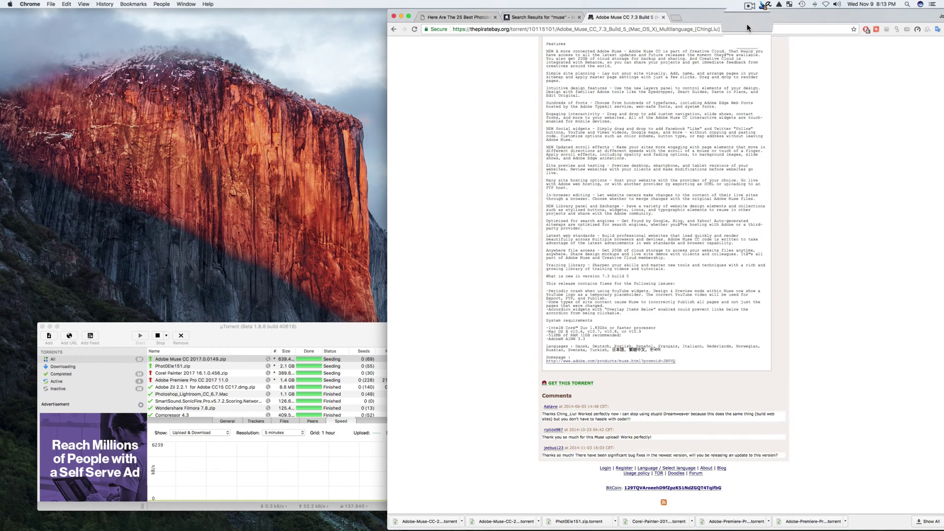
Step: Reveal Adobe Muse CC 2017.0.0149.zip in Finder from its µTorrent entry and extract the archive in the Downloads folder
{"action": "left_click", "coordinate": [263, 354]}
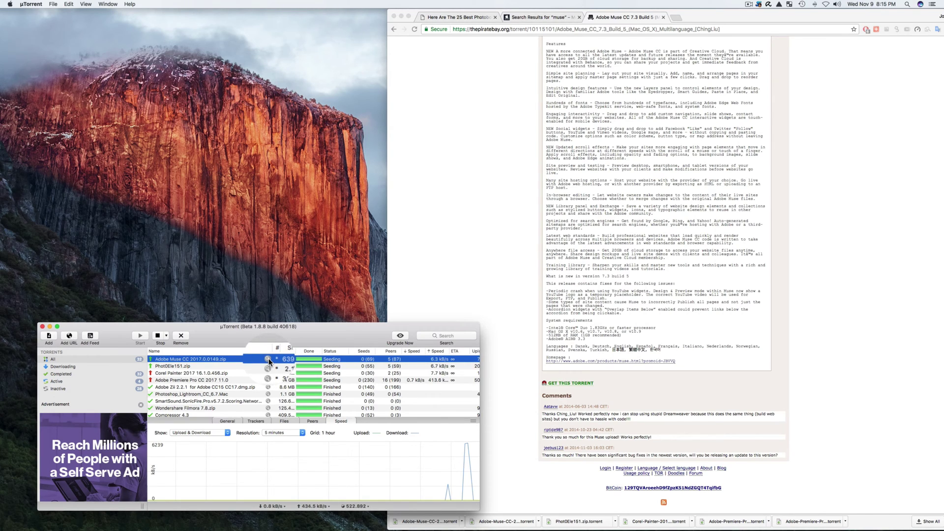
{"action": "right_click", "coordinate": [242, 359]}
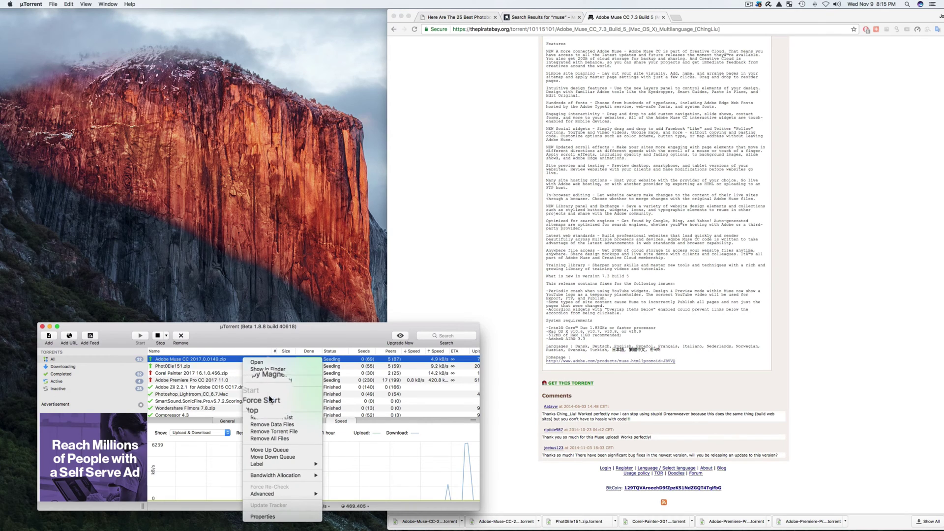
{"action": "left_click", "coordinate": [216, 360]}
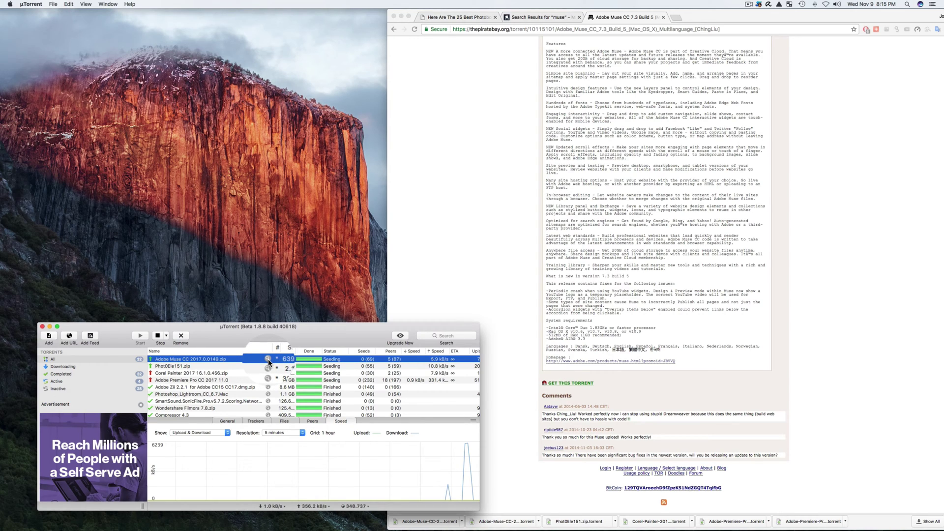
{"action": "left_click", "coordinate": [267, 359]}
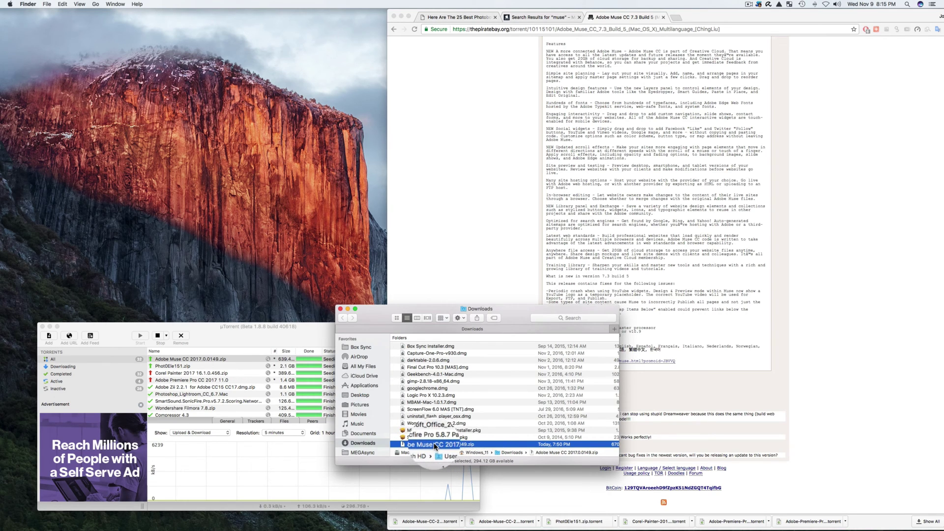
{"action": "double_click", "coordinate": [433, 442]}
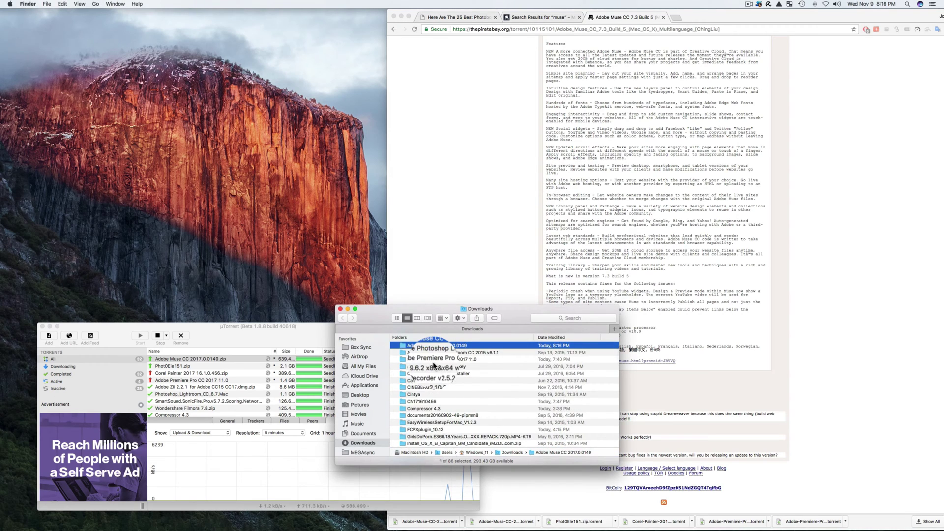
Step: Extract Crack.zip inside the Adobe Muse CC 2017.0.0149 folder, view the Crack folder's contents, and return to the parent folder
{"action": "double_click", "coordinate": [430, 345]}
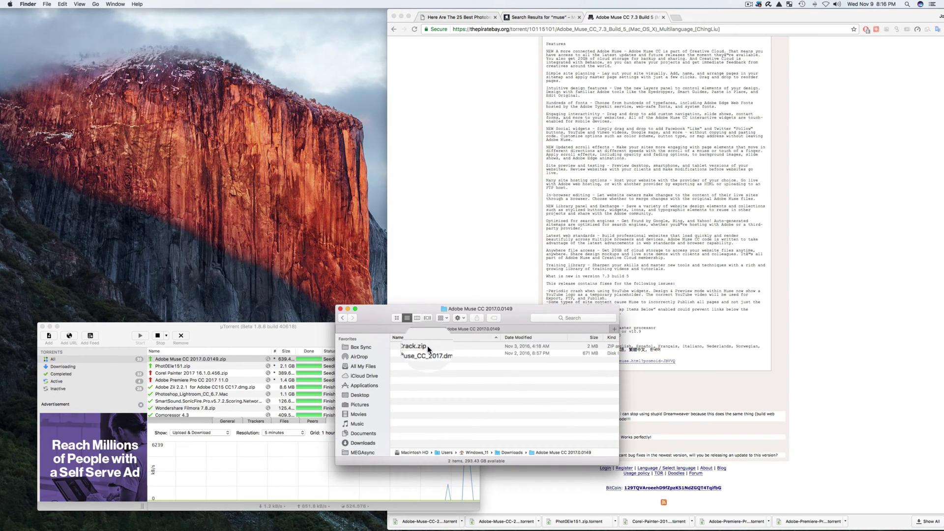
{"action": "left_click", "coordinate": [419, 346]}
{"action": "double_click", "coordinate": [419, 347]}
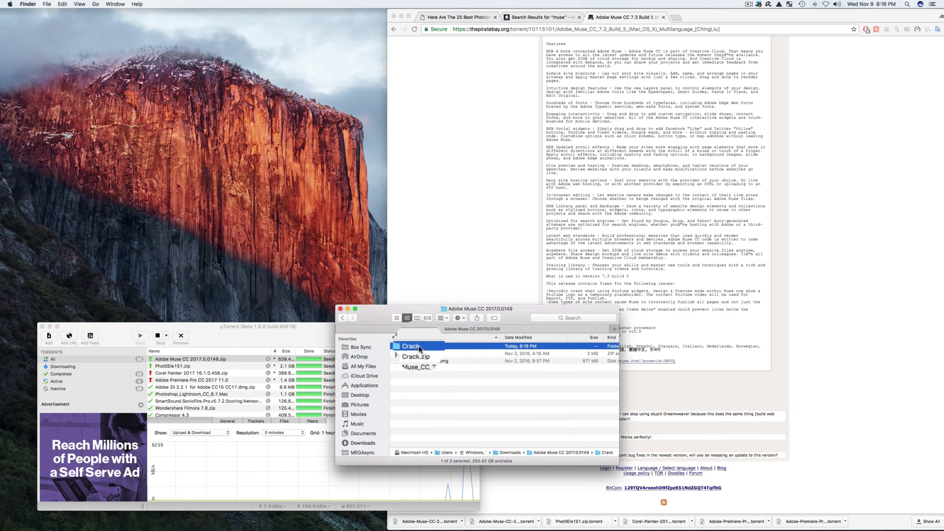
{"action": "double_click", "coordinate": [419, 346]}
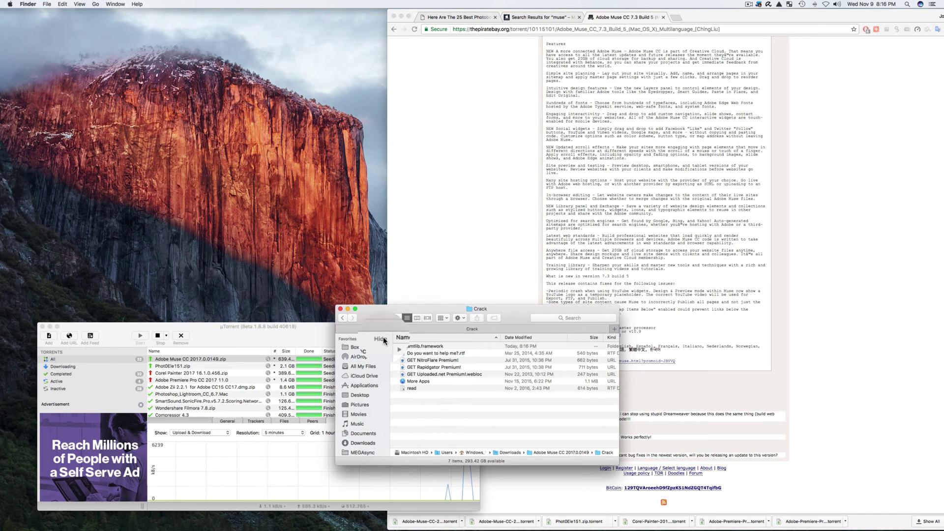
{"action": "left_click", "coordinate": [343, 316]}
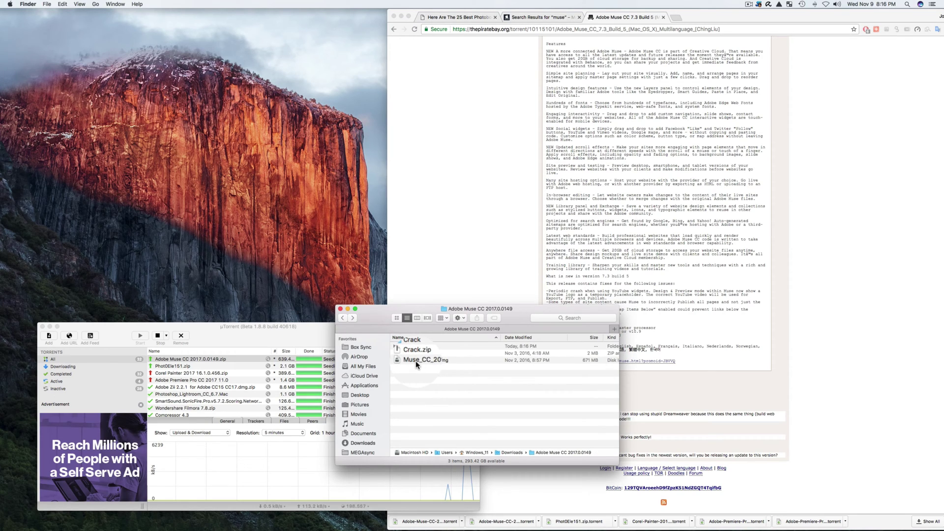
Step: Mount the Muse_CC_2017 disk image and launch its Install application, authorizing it with the account password
{"action": "double_click", "coordinate": [416, 361]}
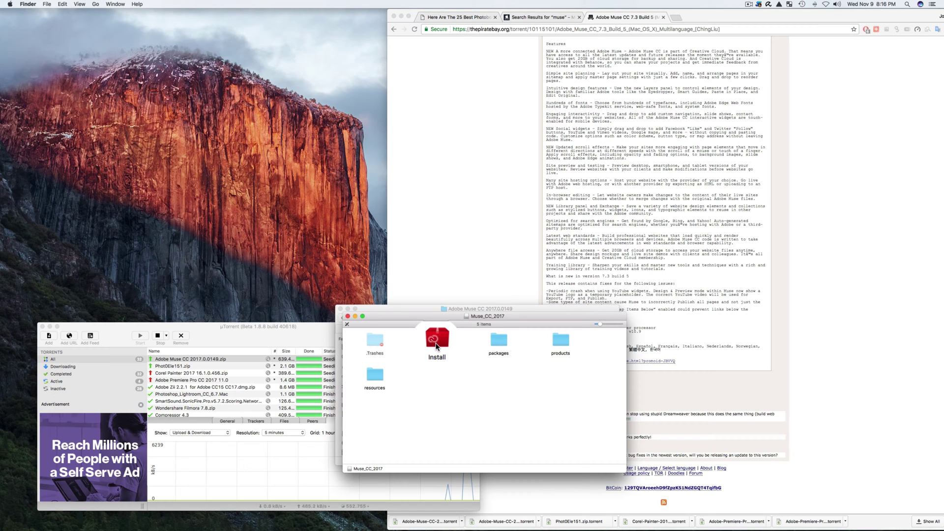
{"action": "double_click", "coordinate": [435, 344]}
{"action": "type", "text": "••••••"}
{"action": "key", "text": "Return"}
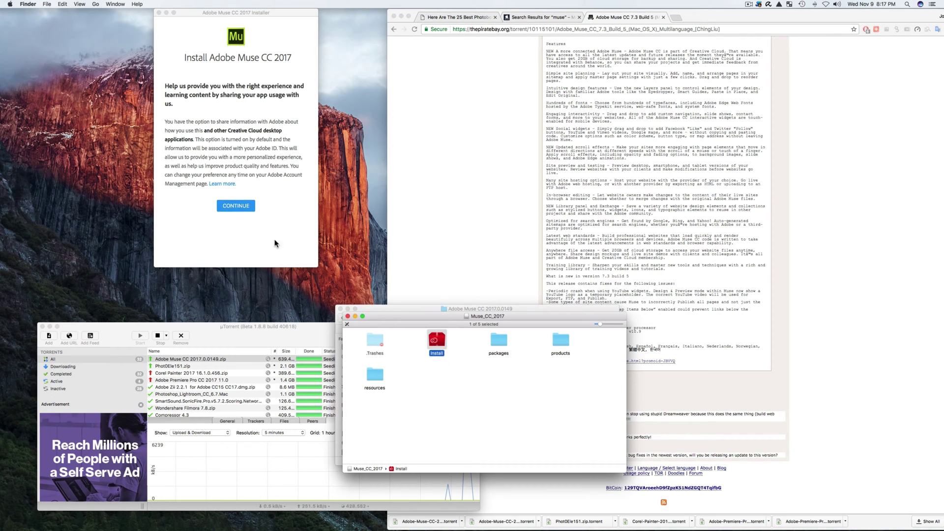
Step: Start the Adobe Muse CC 2017 installation and close the Muse_CC_2017 disk image window
{"action": "left_click", "coordinate": [239, 207]}
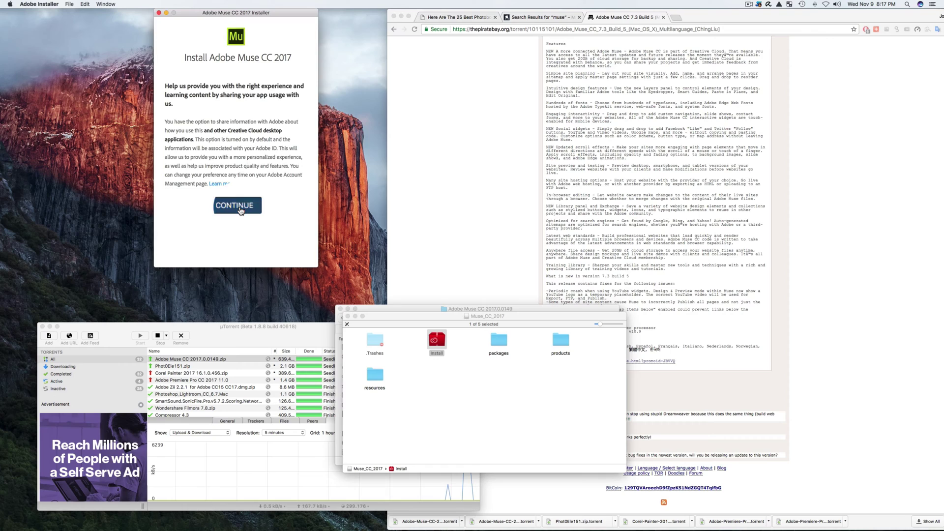
{"action": "left_click", "coordinate": [239, 206]}
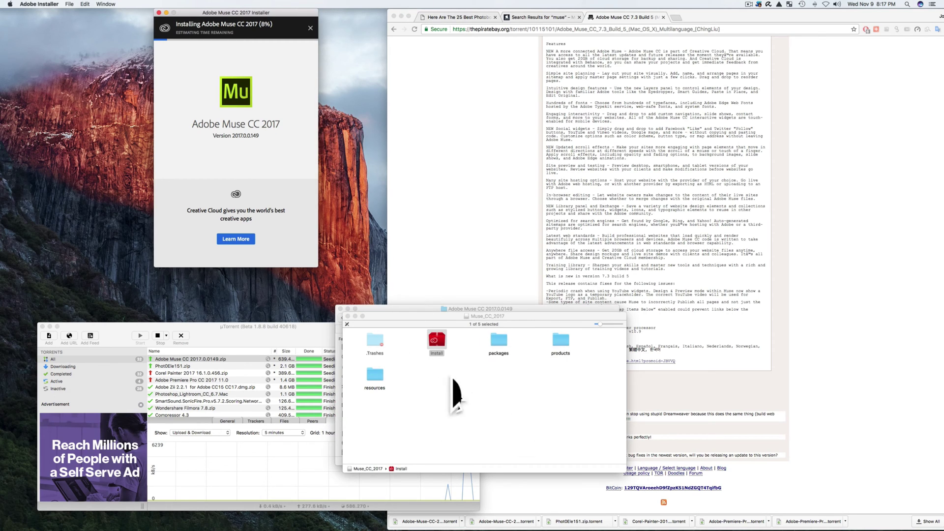
{"action": "left_click", "coordinate": [385, 320]}
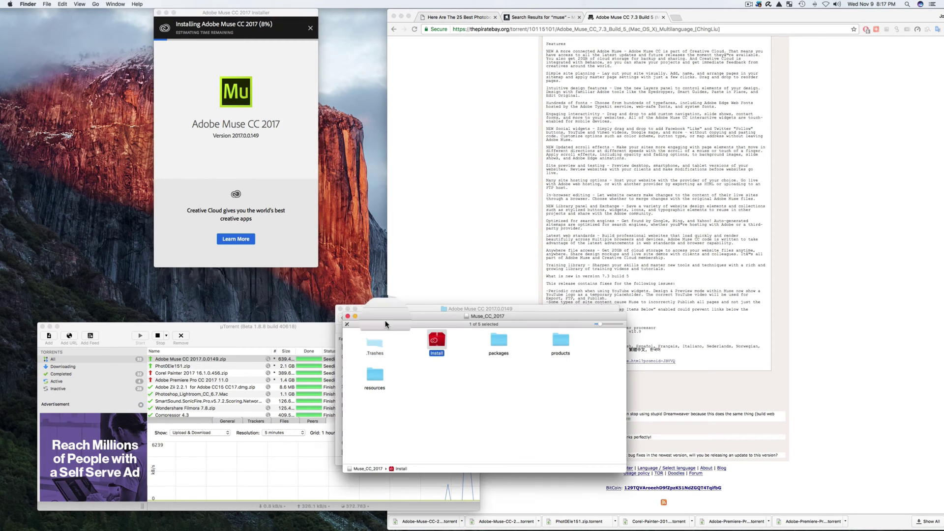
{"action": "left_click_drag", "start_coordinate": [389, 322], "coordinate": [466, 311]}
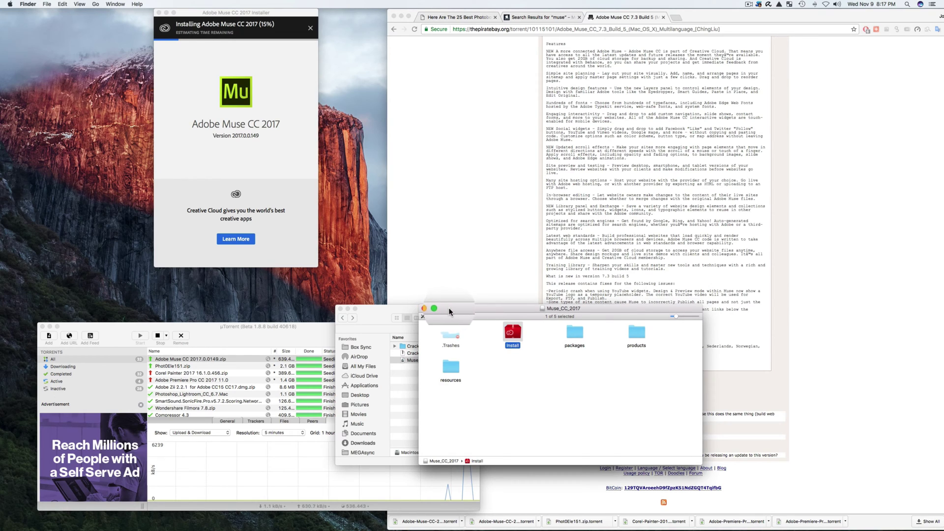
{"action": "left_click_drag", "start_coordinate": [449, 308], "coordinate": [451, 334]}
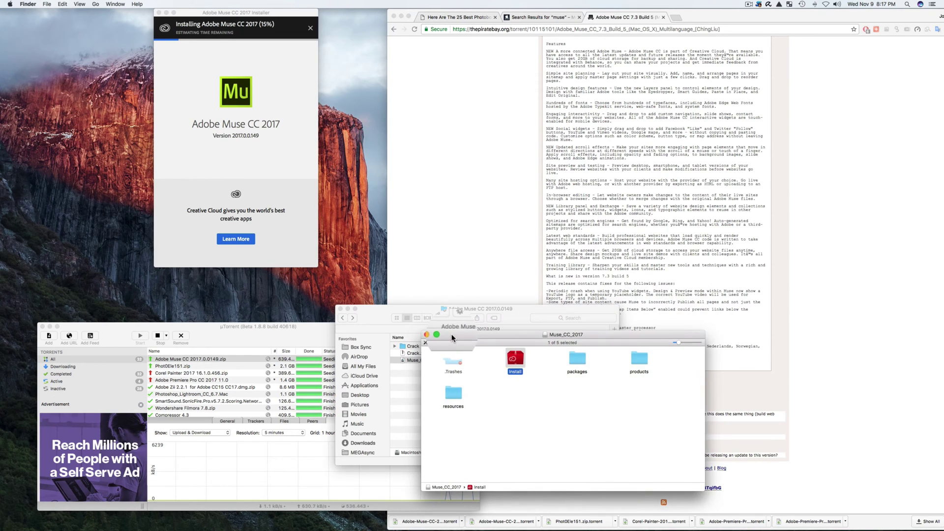
{"action": "left_click", "coordinate": [426, 335]}
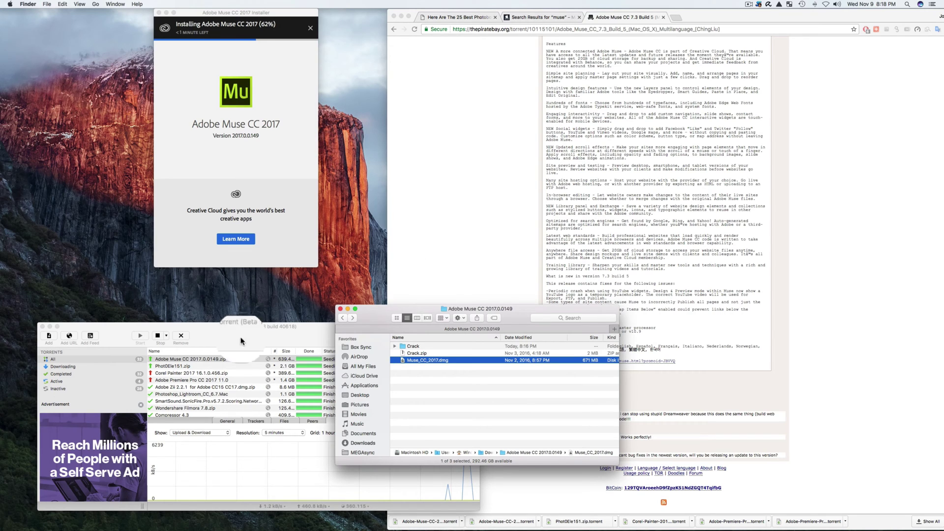
{"action": "scroll", "coordinate": [526, 148], "scroll_direction": "up", "scroll_amount": 5}
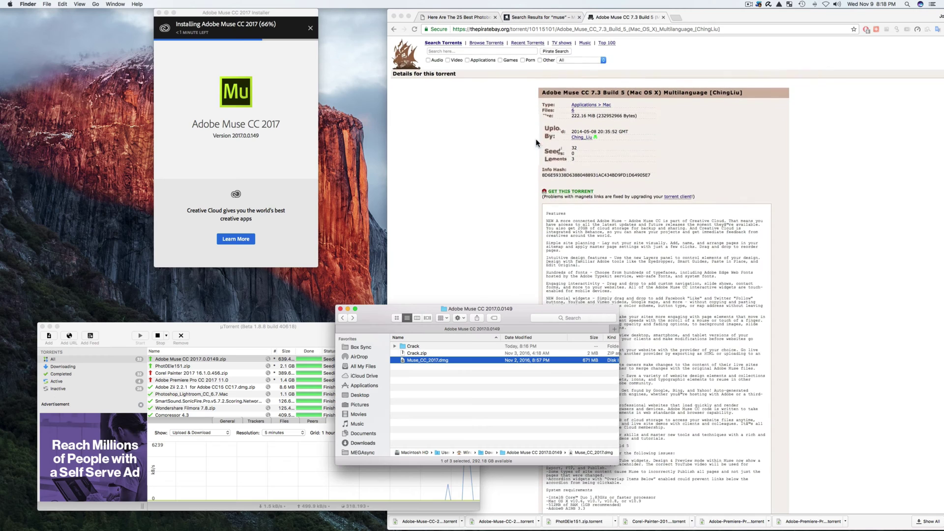
{"action": "left_click", "coordinate": [589, 172]}
{"action": "left_click", "coordinate": [559, 191]}
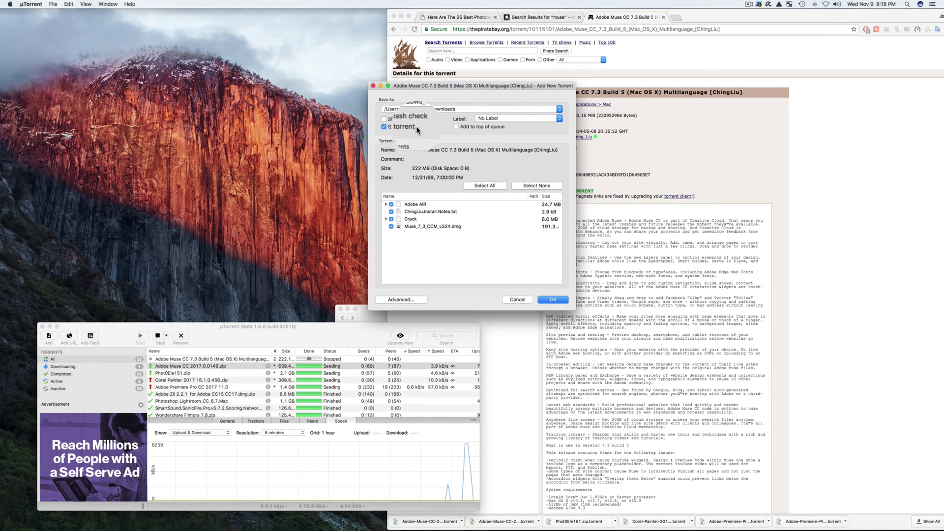
{"action": "left_click", "coordinate": [475, 126]}
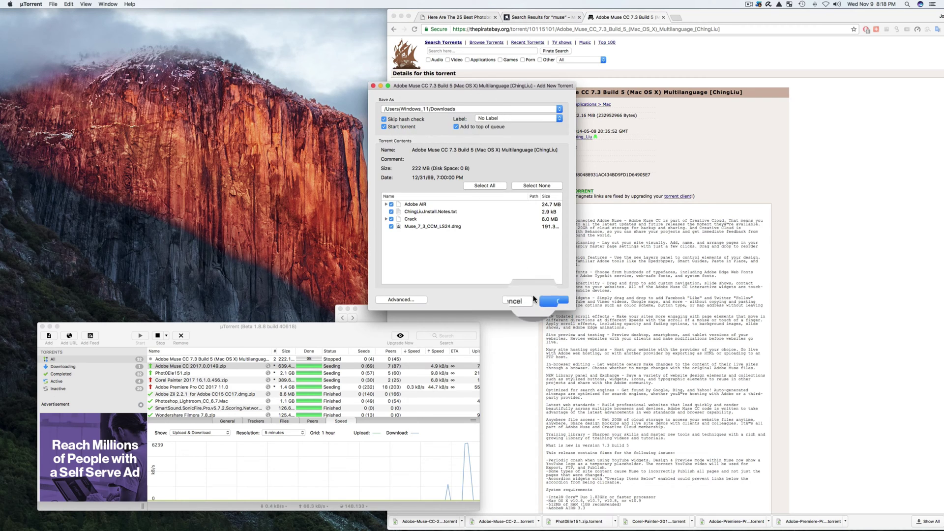
{"action": "left_click", "coordinate": [388, 226]}
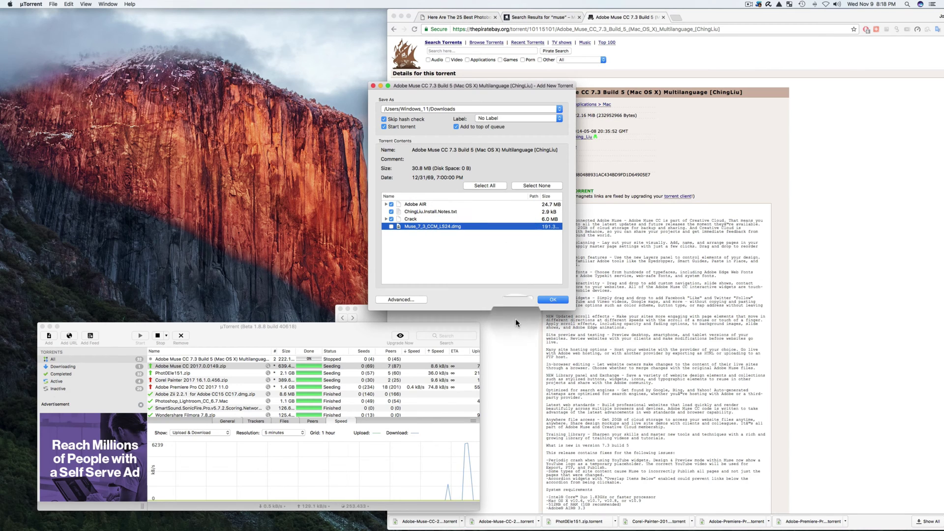
{"action": "left_click", "coordinate": [514, 298]}
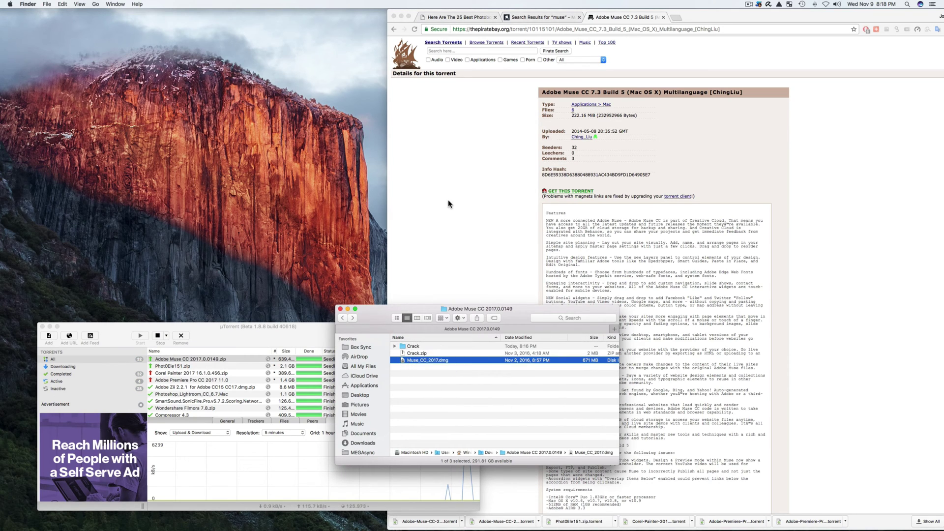
Step: Open the Adobe folder from the Applications folder in a Finder window
{"action": "key", "text": "F11"}
{"action": "key", "text": "F11"}
{"action": "mouse_move", "coordinate": [731, 528]}
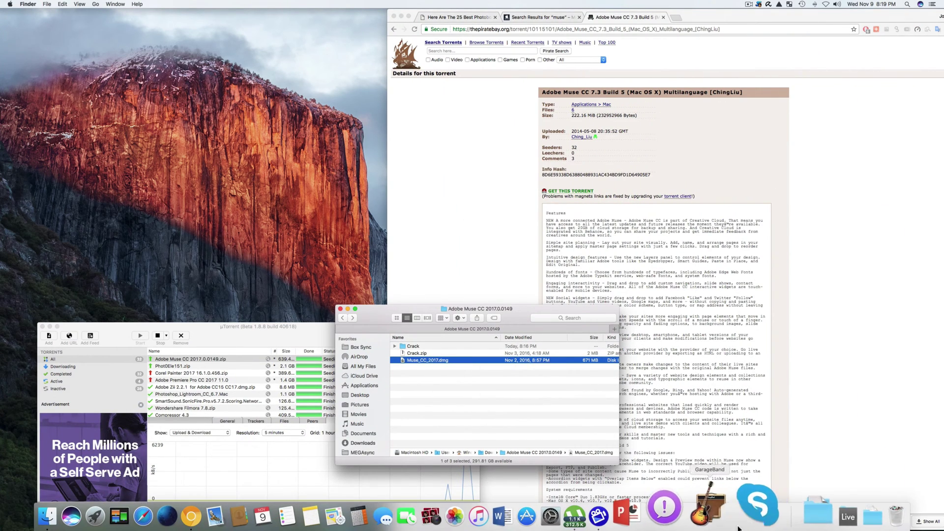
{"action": "left_click", "coordinate": [809, 506]}
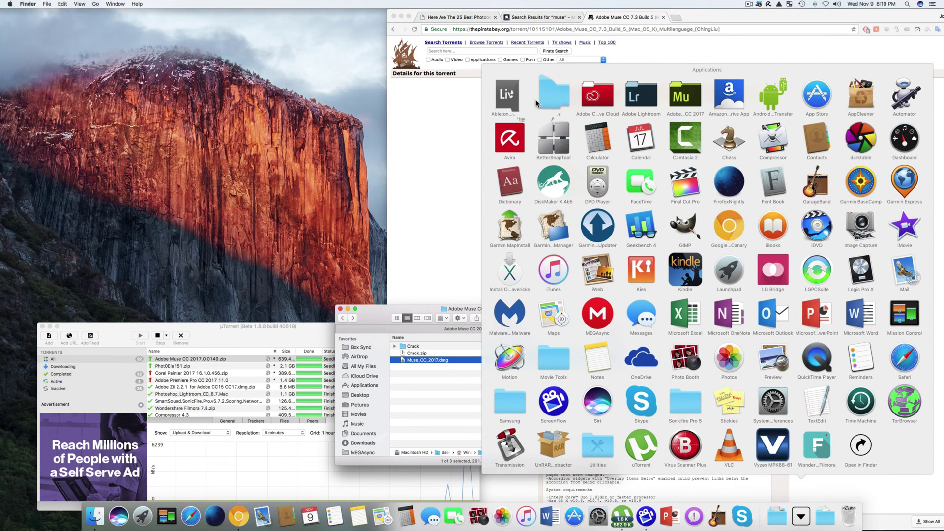
{"action": "left_click", "coordinate": [551, 99]}
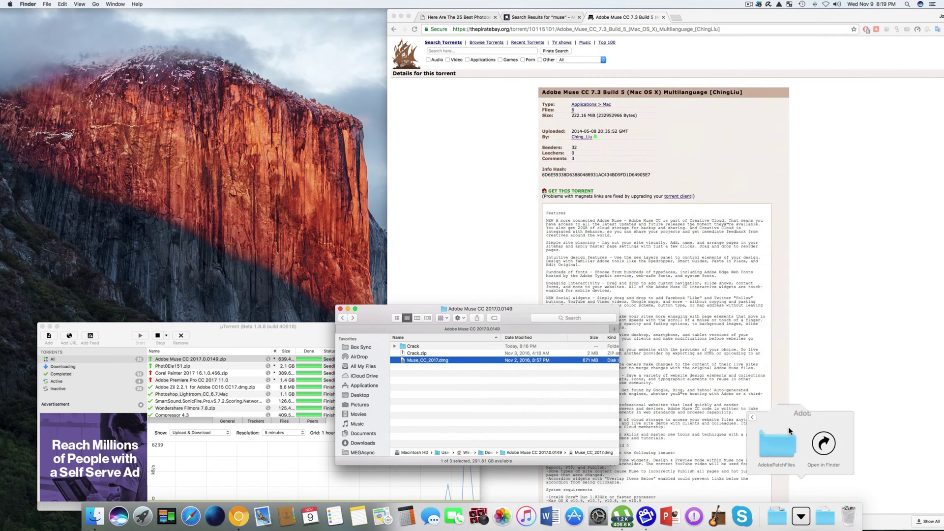
{"action": "left_click", "coordinate": [822, 442]}
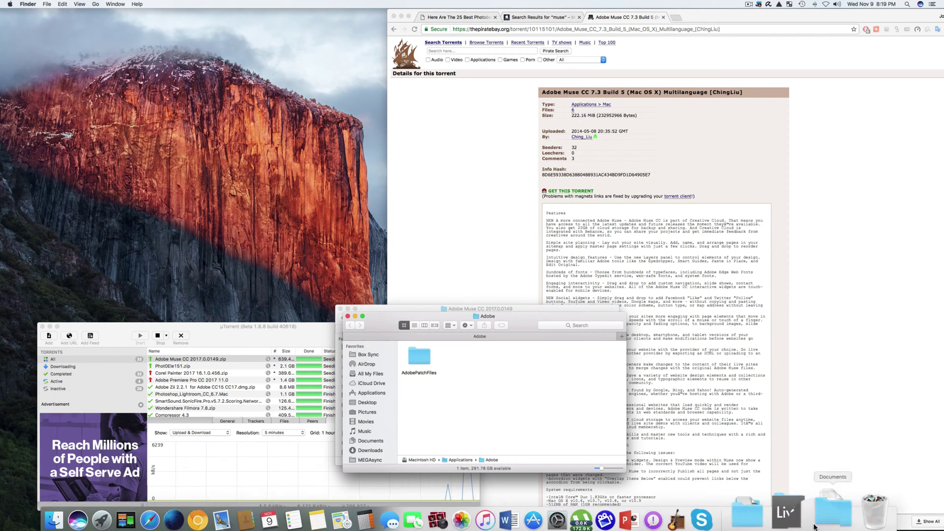
Step: Look for Adobe Muse CC 2017 among the installed applications, and close the Adobe folder's Finder window
{"action": "left_click", "coordinate": [824, 513]}
{"action": "left_click", "coordinate": [779, 509]}
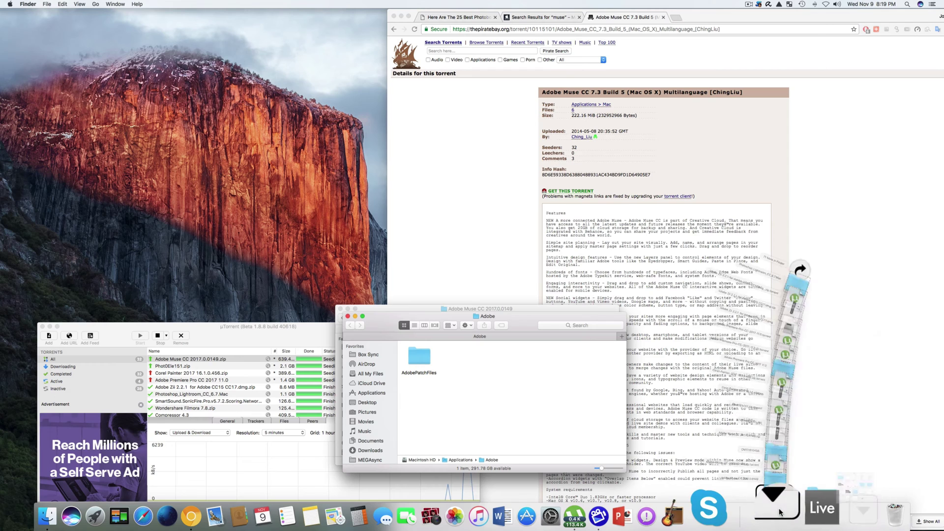
{"action": "left_click", "coordinate": [779, 508]}
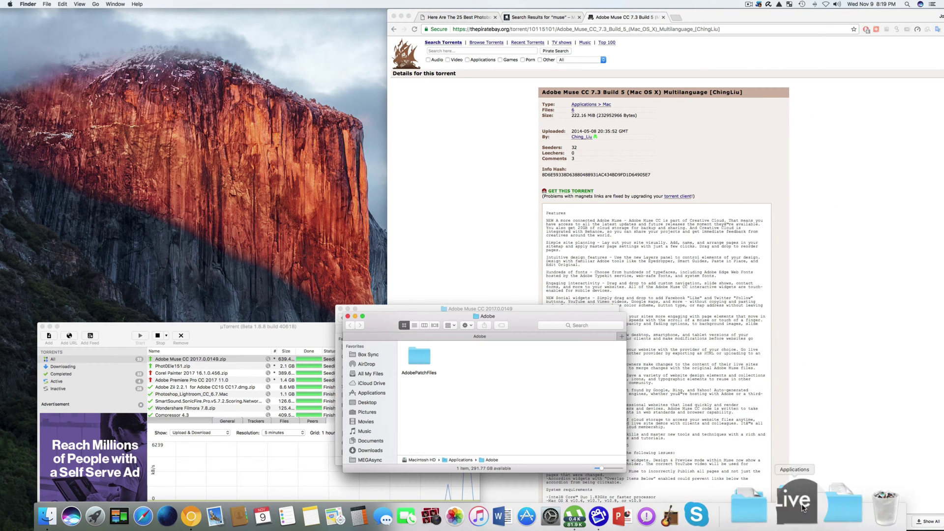
{"action": "left_click", "coordinate": [805, 508]}
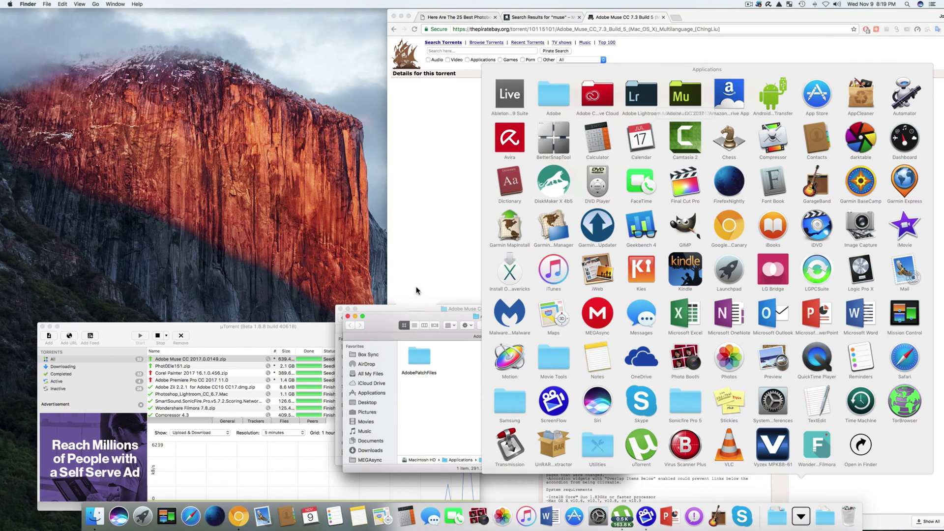
{"action": "left_click", "coordinate": [364, 320]}
{"action": "left_click", "coordinate": [347, 316]}
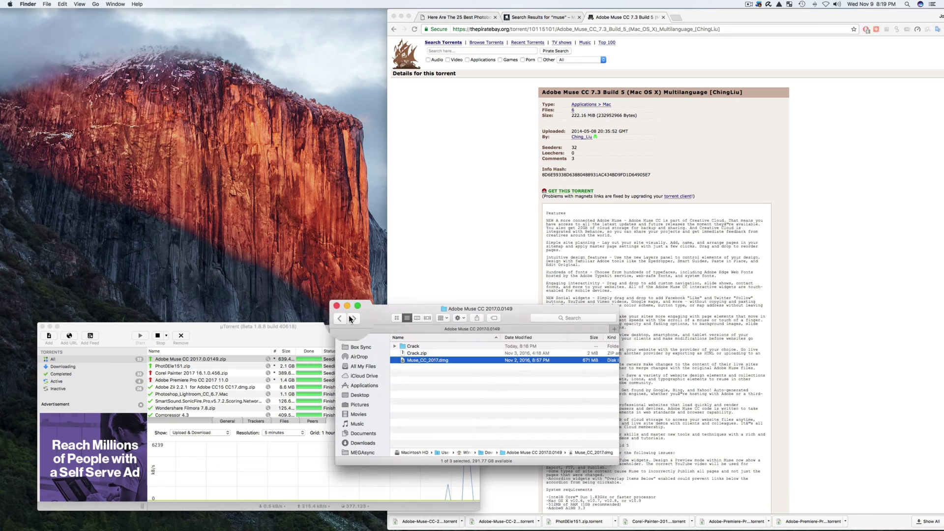
Step: Reveal Phot0Ele151.zip in Finder from its µTorrent entry and extract the archive in the Downloads folder
{"action": "left_click", "coordinate": [220, 372]}
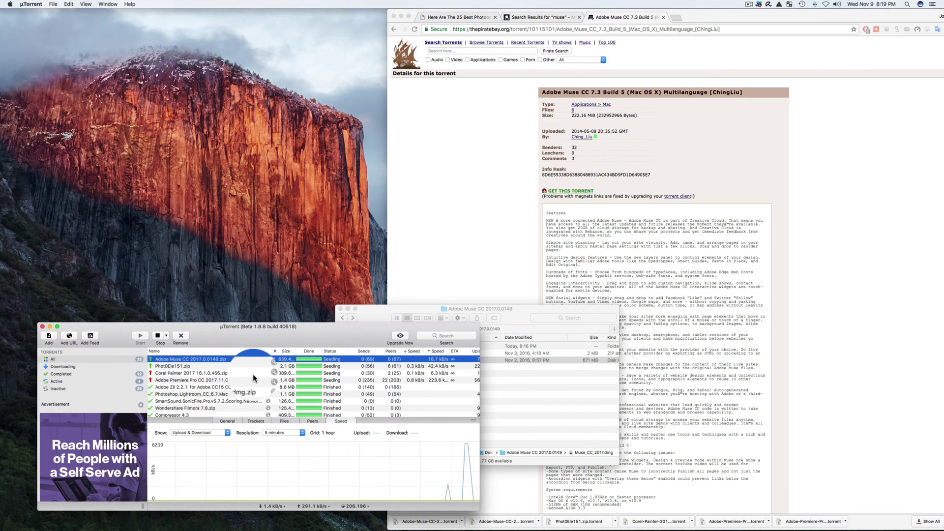
{"action": "left_click", "coordinate": [268, 366]}
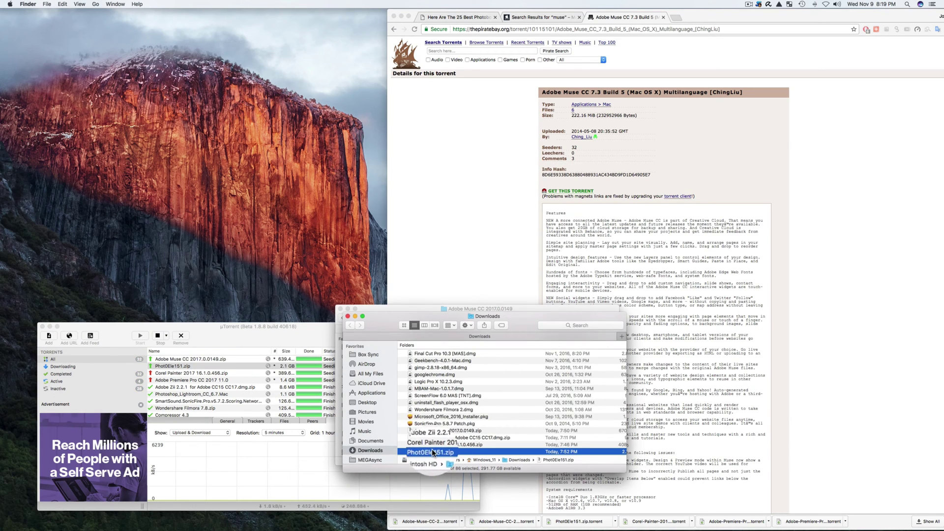
{"action": "double_click", "coordinate": [428, 450]}
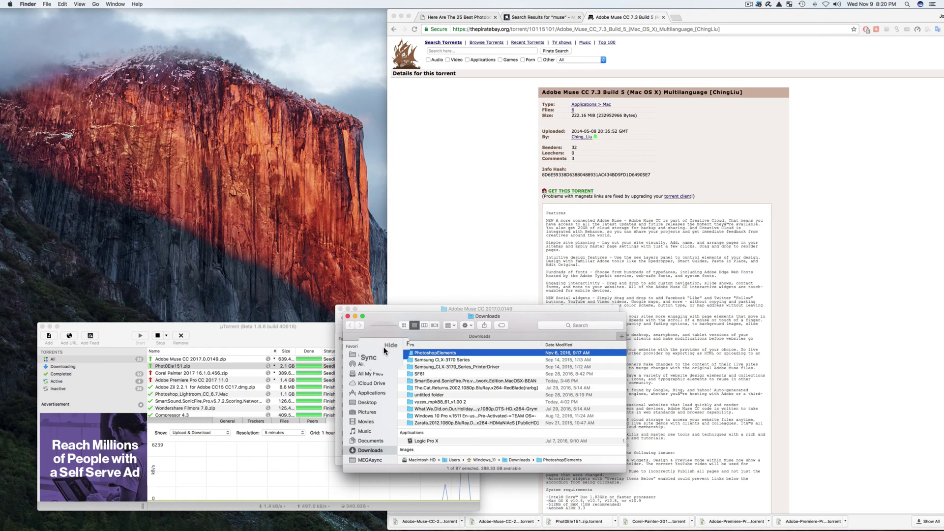
Step: Mount PhotoshopElements_15_WWEFDJ.dmg from the extracted PhotoshopElements folder and launch its Install application from the Adobe Photoshop Elements 15 folder
{"action": "double_click", "coordinate": [426, 353]}
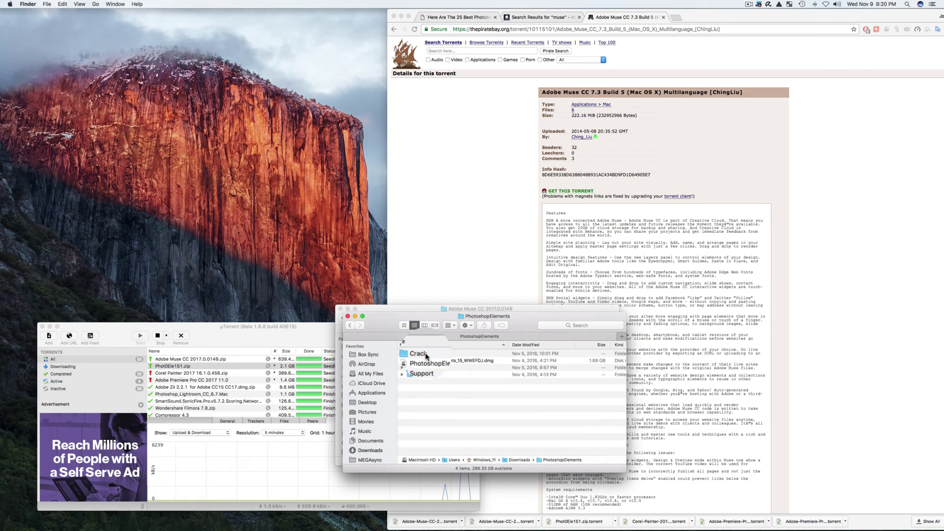
{"action": "left_click", "coordinate": [433, 362]}
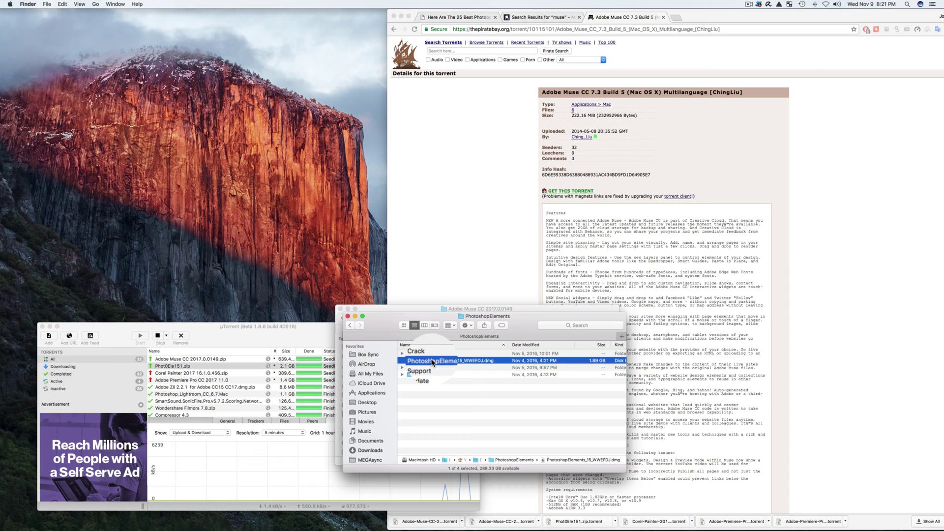
{"action": "double_click", "coordinate": [433, 362]}
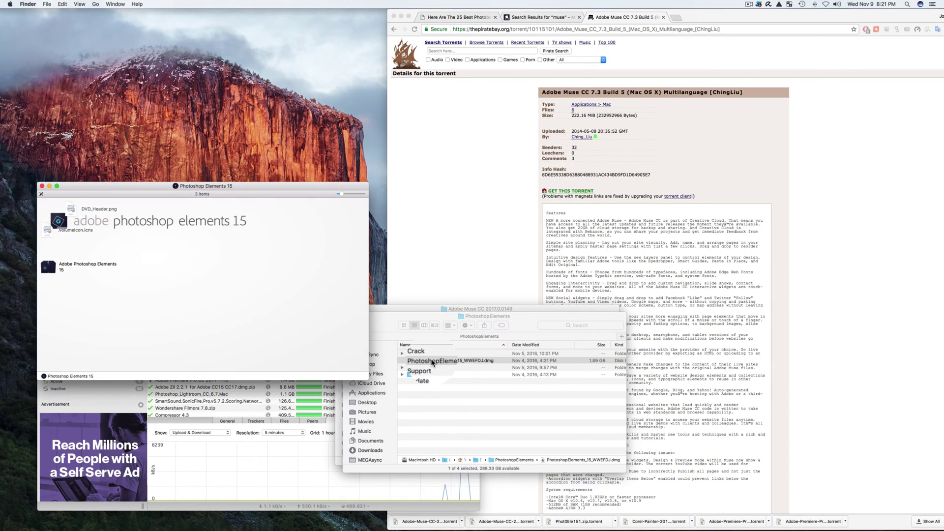
{"action": "left_click_drag", "start_coordinate": [48, 268], "coordinate": [51, 276]}
{"action": "double_click", "coordinate": [51, 272]}
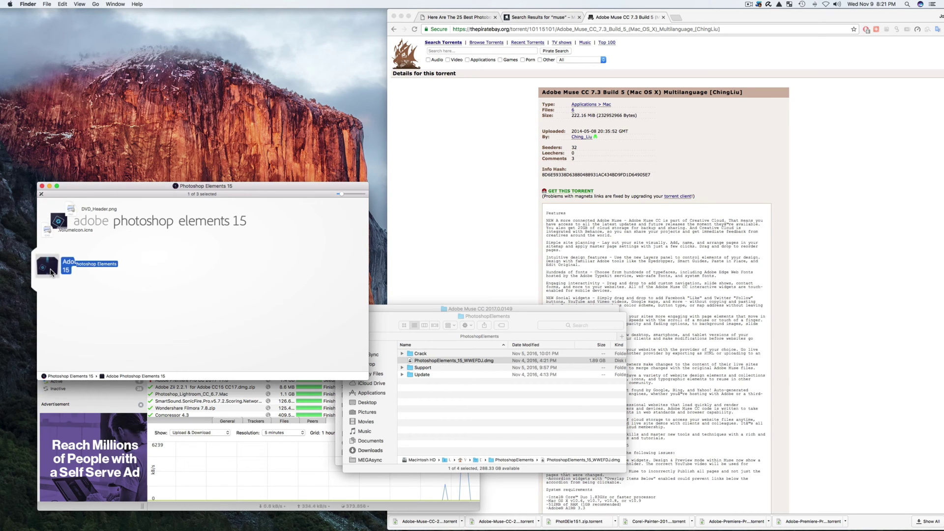
{"action": "left_click", "coordinate": [147, 222]}
{"action": "double_click", "coordinate": [147, 222]}
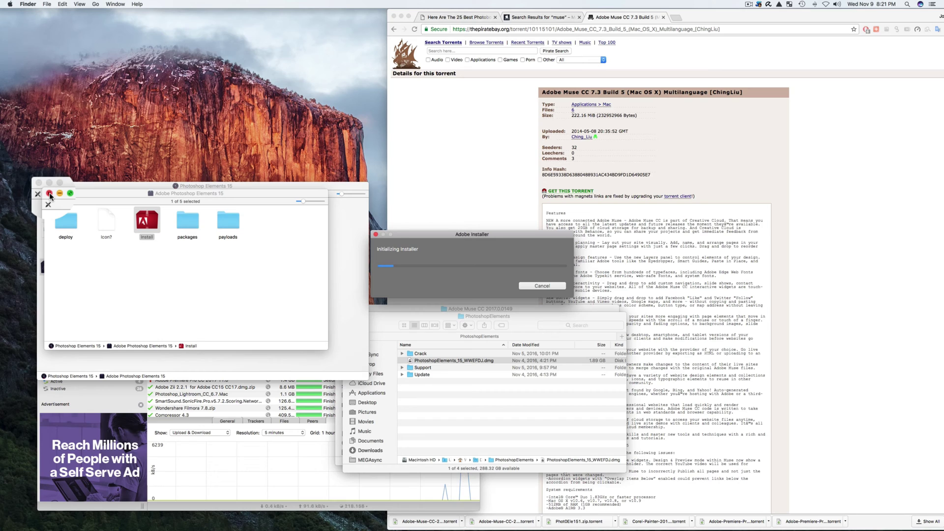
Step: Examine the packages, payloads and deploy folders of Adobe Photoshop Elements 15, and close its folder window
{"action": "left_click_drag", "start_coordinate": [92, 196], "coordinate": [202, 308]}
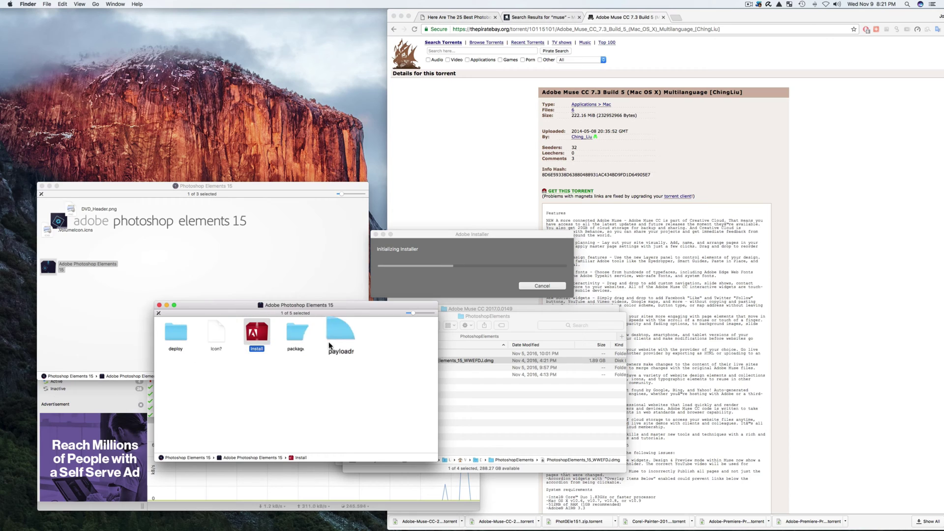
{"action": "double_click", "coordinate": [295, 334]}
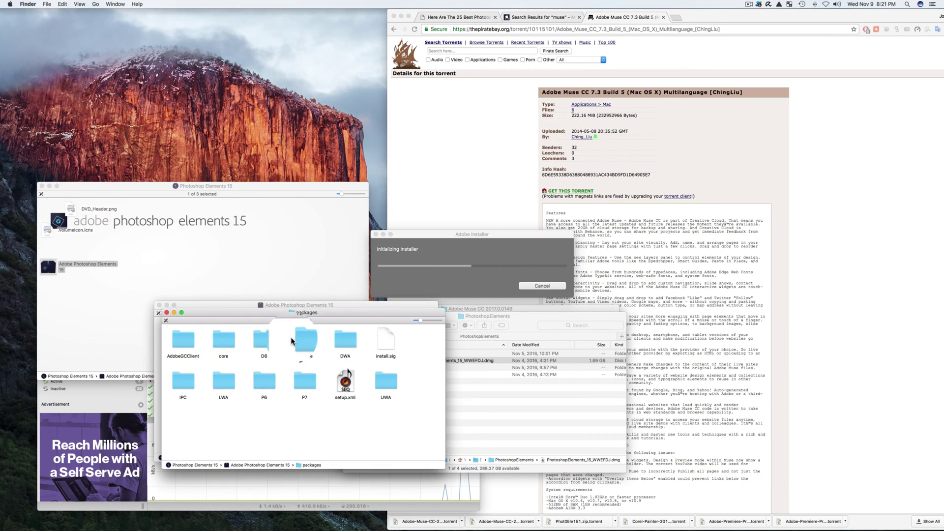
{"action": "left_click", "coordinate": [166, 313]}
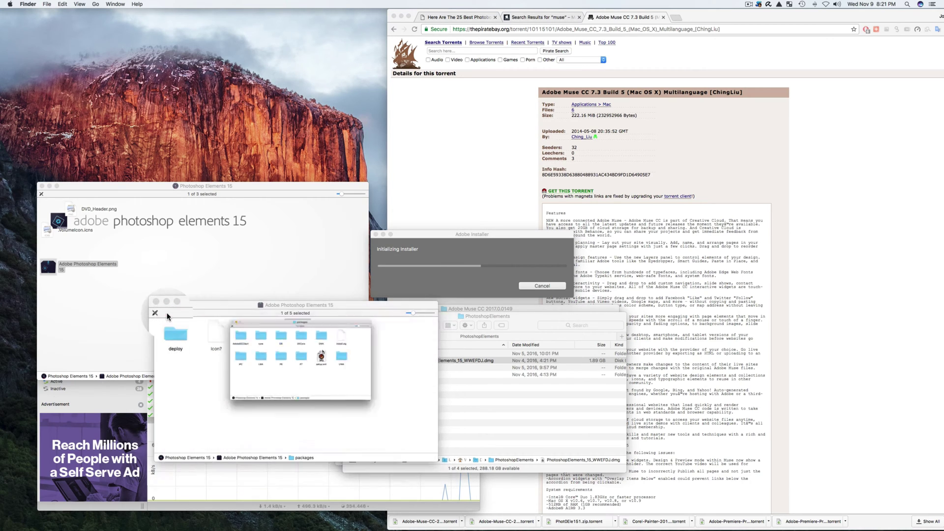
{"action": "double_click", "coordinate": [347, 334]}
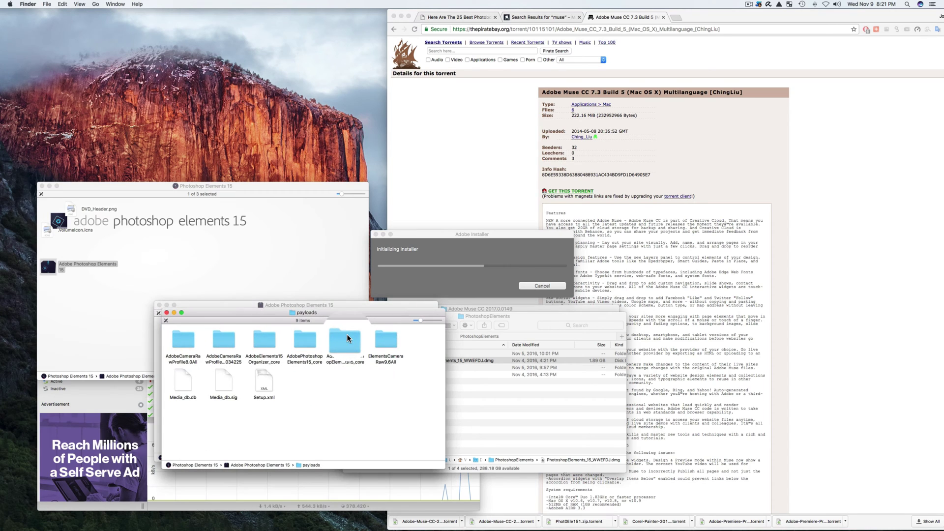
{"action": "left_click", "coordinate": [166, 312]}
{"action": "double_click", "coordinate": [178, 343]}
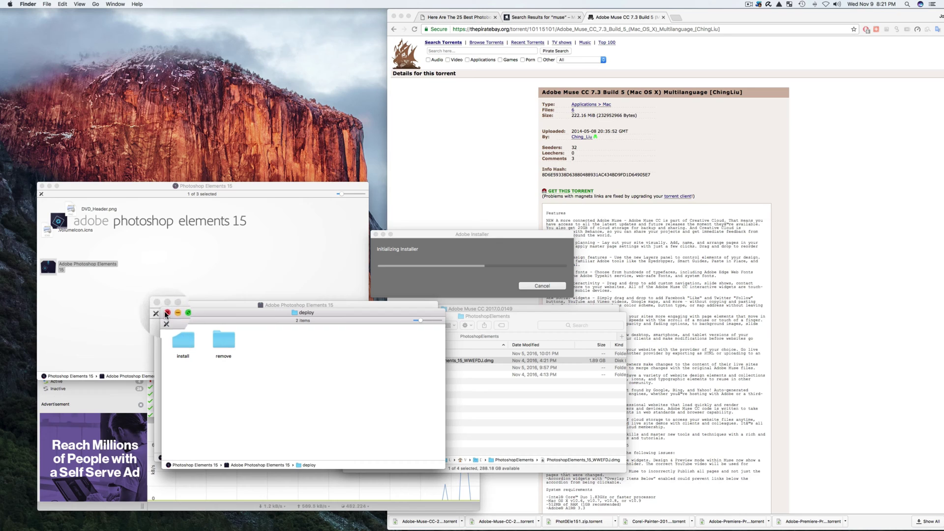
{"action": "left_click", "coordinate": [164, 320]}
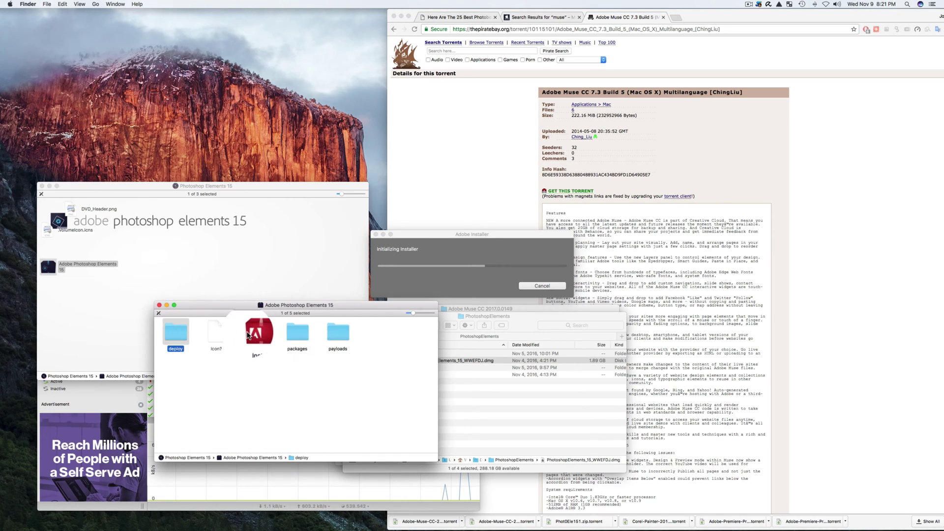
{"action": "left_click", "coordinate": [160, 306]}
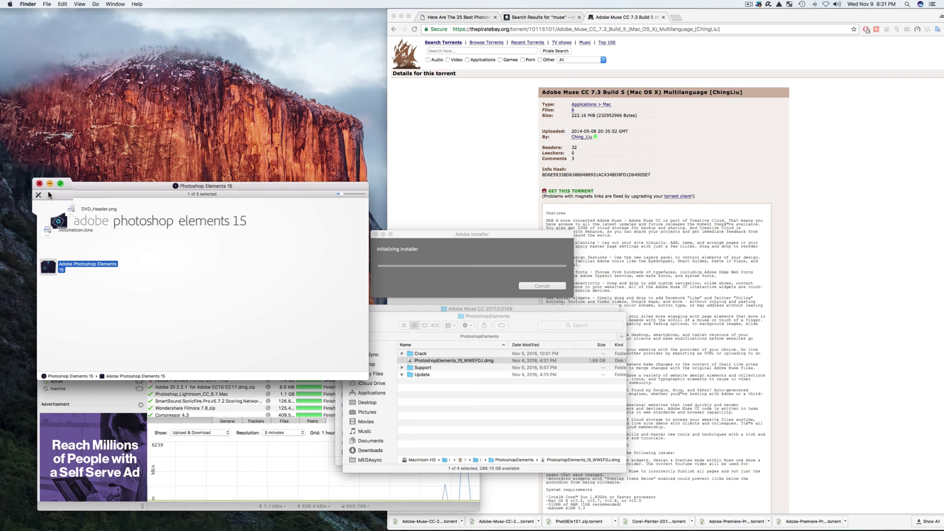
{"action": "left_click", "coordinate": [46, 252]}
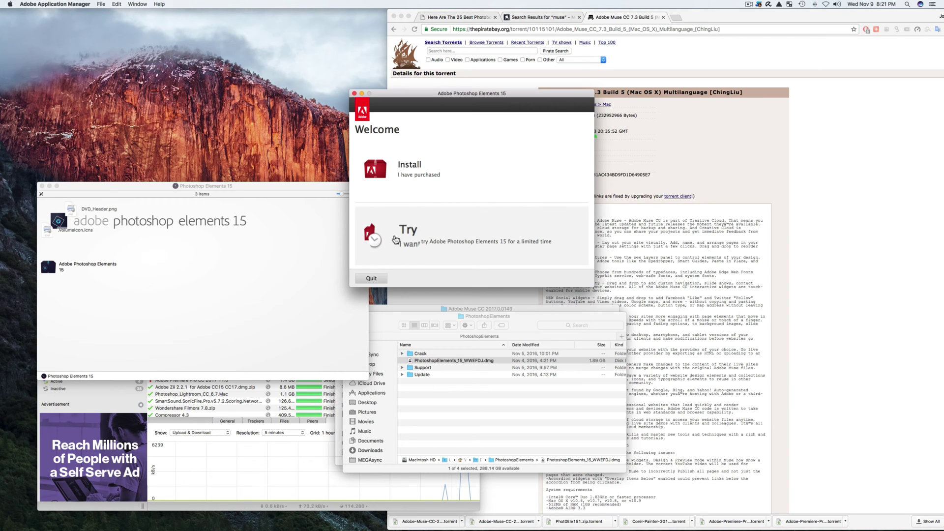
Step: Quit the Adobe Photoshop Elements 15 installer, confirming the exit, and close the Photoshop Elements 15 disk image window
{"action": "left_click", "coordinate": [93, 27]}
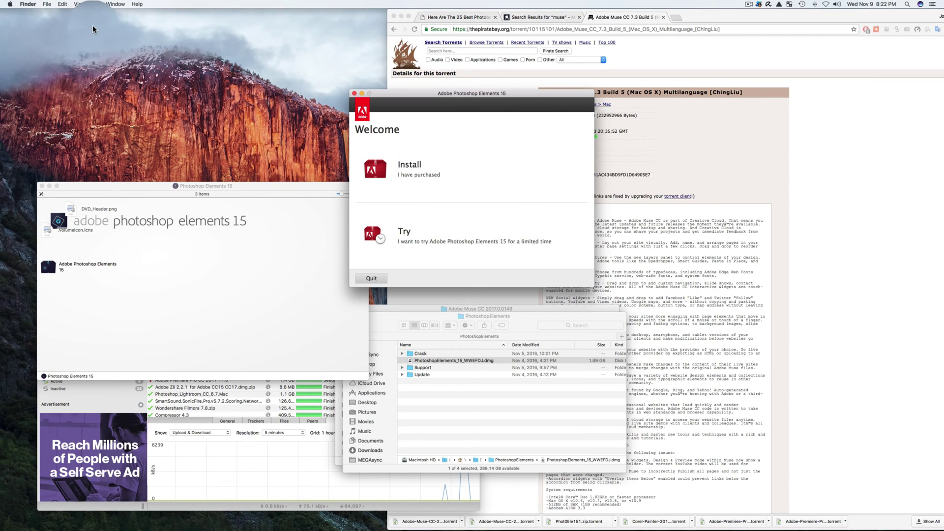
{"action": "left_click", "coordinate": [351, 95]}
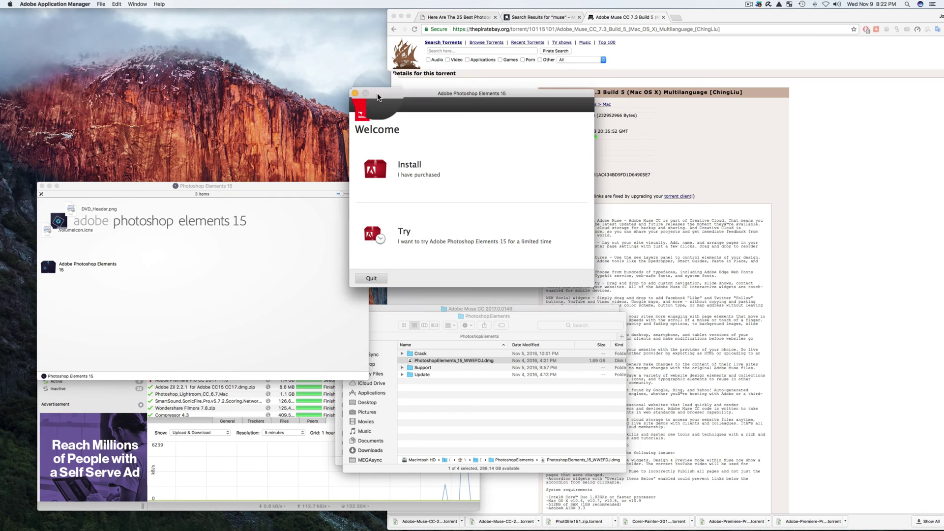
{"action": "left_click", "coordinate": [354, 94]}
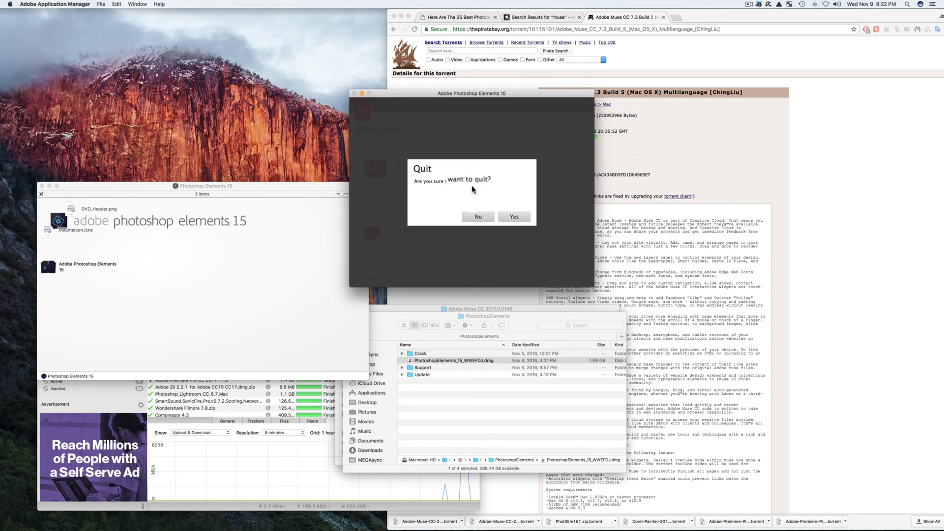
{"action": "left_click", "coordinate": [521, 222]}
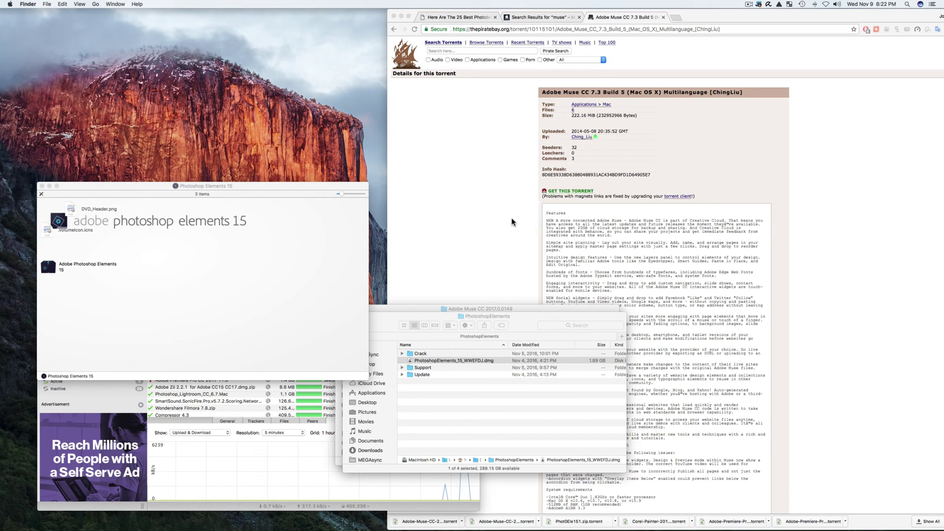
{"action": "left_click_drag", "start_coordinate": [57, 221], "coordinate": [58, 224]}
{"action": "key", "text": "super+w"}
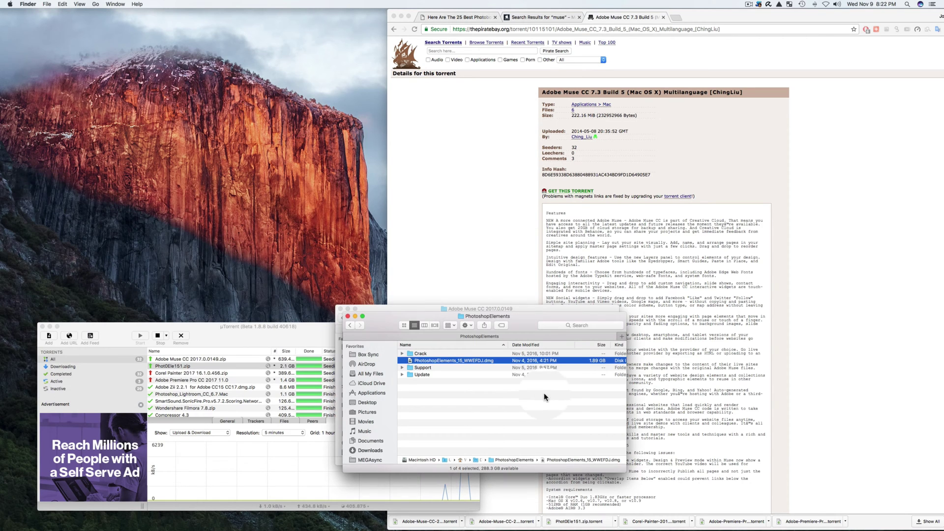
Step: Read Notes.txt in the Crack folder of PhotoshopElements and close the document
{"action": "mouse_move", "coordinate": [620, 526]}
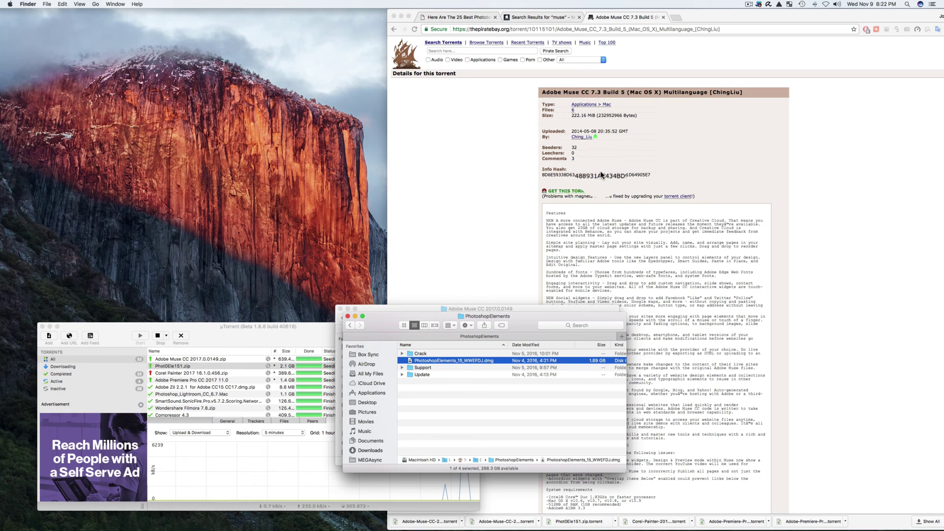
{"action": "left_click_drag", "start_coordinate": [445, 361], "coordinate": [452, 365]}
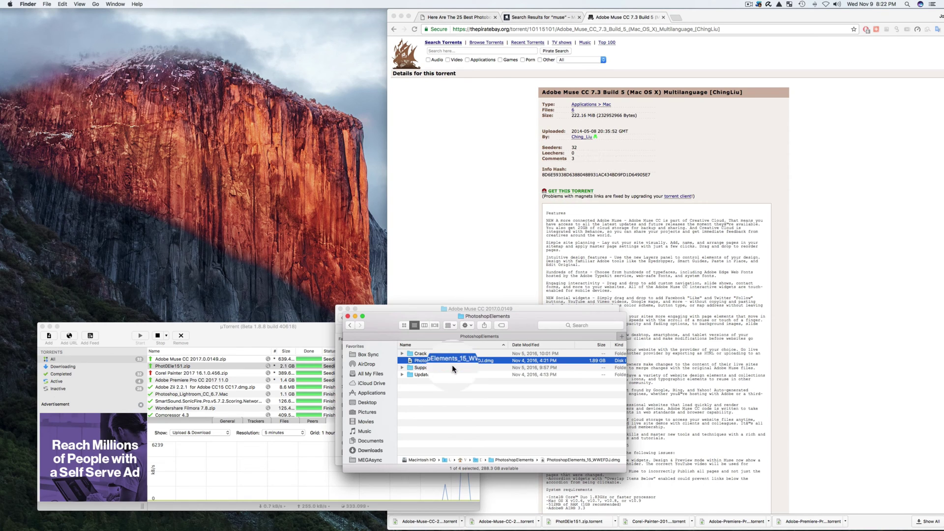
{"action": "left_click", "coordinate": [349, 316]}
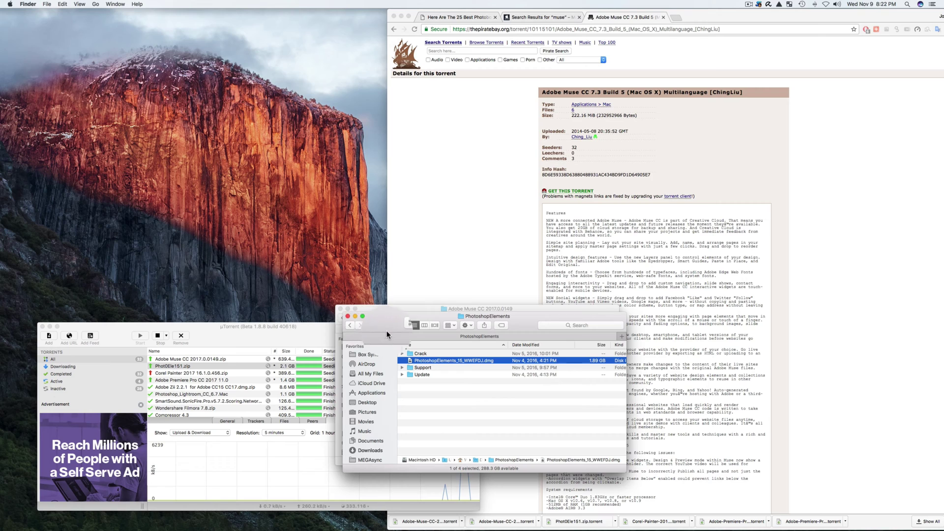
{"action": "left_click", "coordinate": [419, 355]}
{"action": "double_click", "coordinate": [418, 354]}
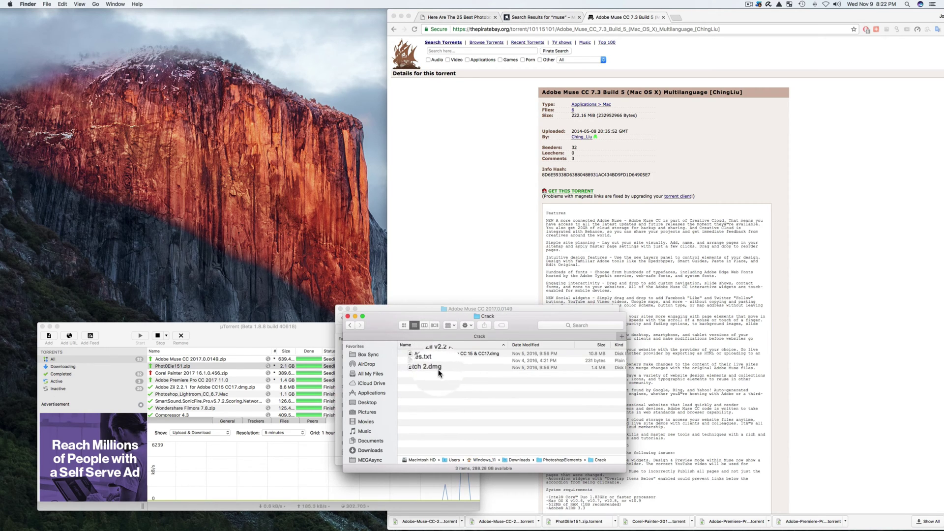
{"action": "double_click", "coordinate": [428, 362]}
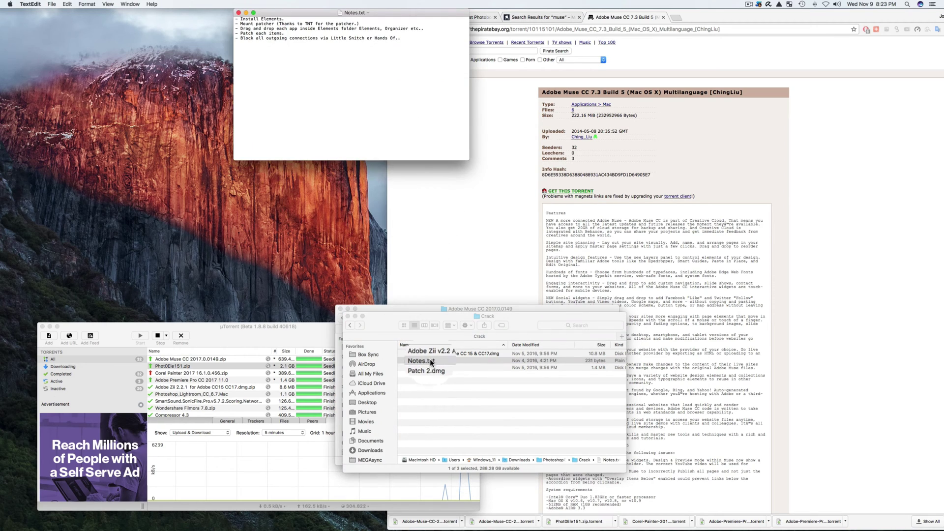
{"action": "left_click", "coordinate": [239, 18]}
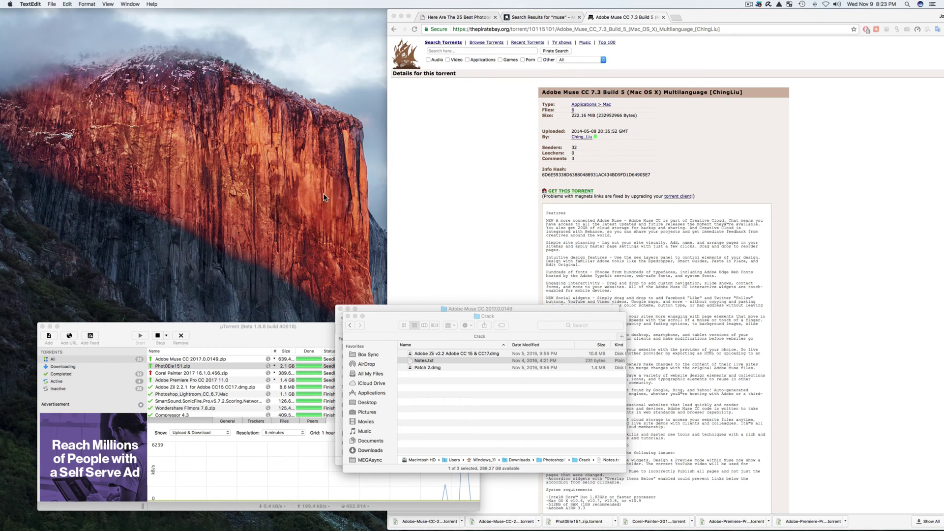
Step: Reveal Corel Painter 2017 16.1.0.456.zip in Finder from its µTorrent entry and extract the archive in the Downloads folder
{"action": "left_click", "coordinate": [269, 373]}
{"action": "left_click", "coordinate": [269, 372]}
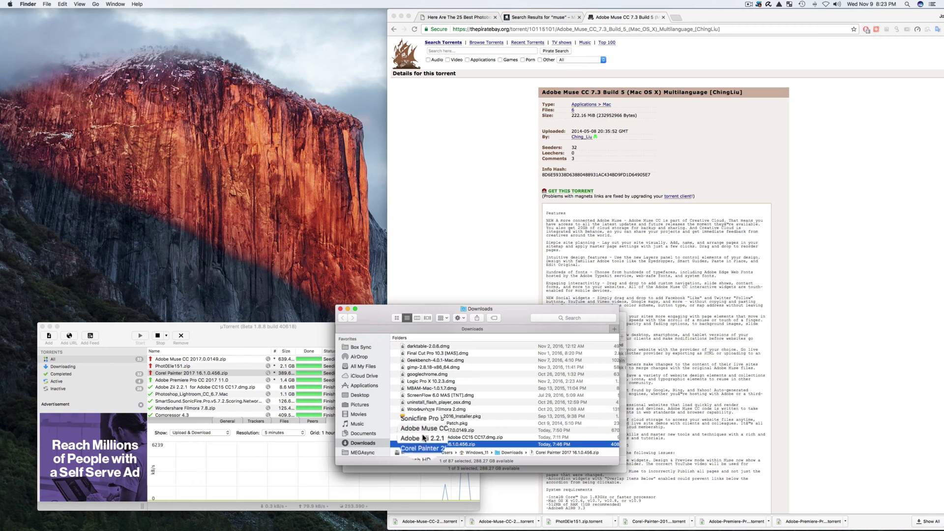
{"action": "scroll", "coordinate": [422, 433], "scroll_direction": "up", "scroll_amount": 10}
{"action": "scroll", "coordinate": [417, 408], "scroll_direction": "up", "scroll_amount": 10}
{"action": "scroll", "coordinate": [417, 408], "scroll_direction": "up", "scroll_amount": 3}
{"action": "scroll", "coordinate": [420, 398], "scroll_direction": "down", "scroll_amount": 20}
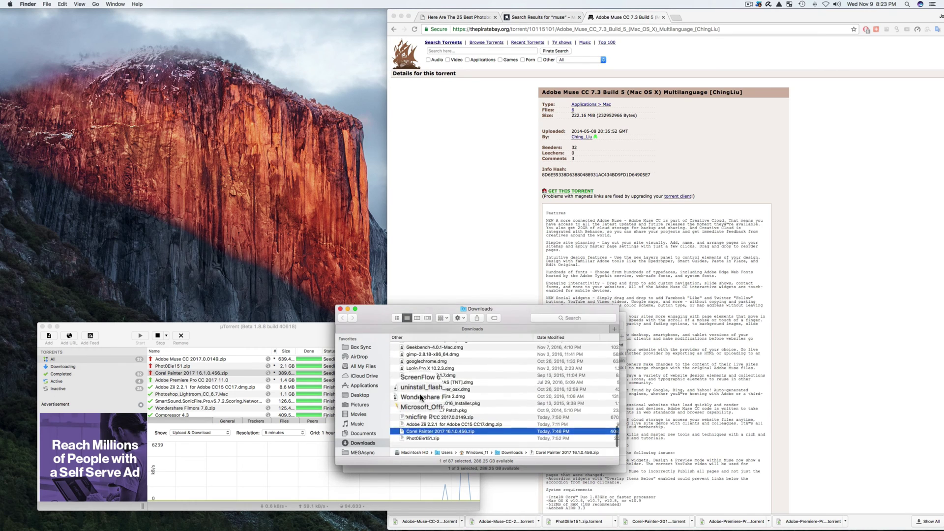
{"action": "double_click", "coordinate": [415, 439]}
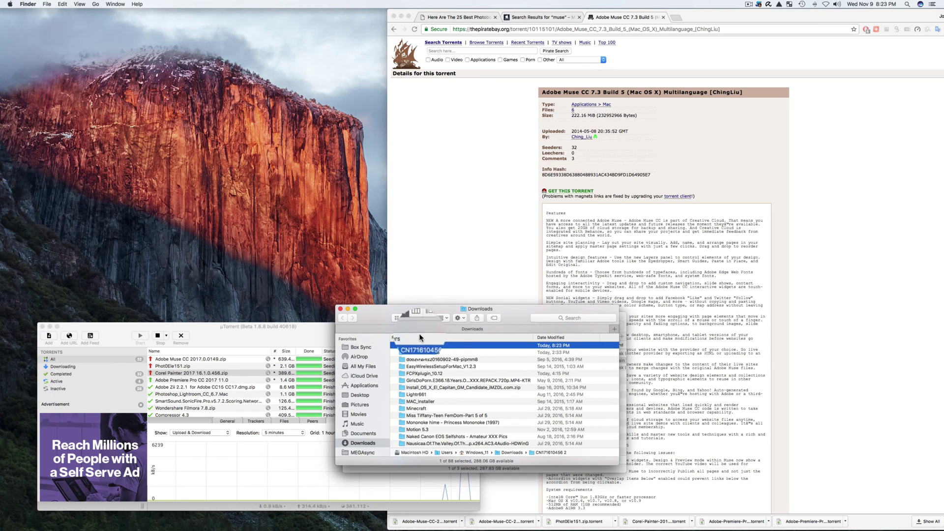
{"action": "double_click", "coordinate": [411, 346]}
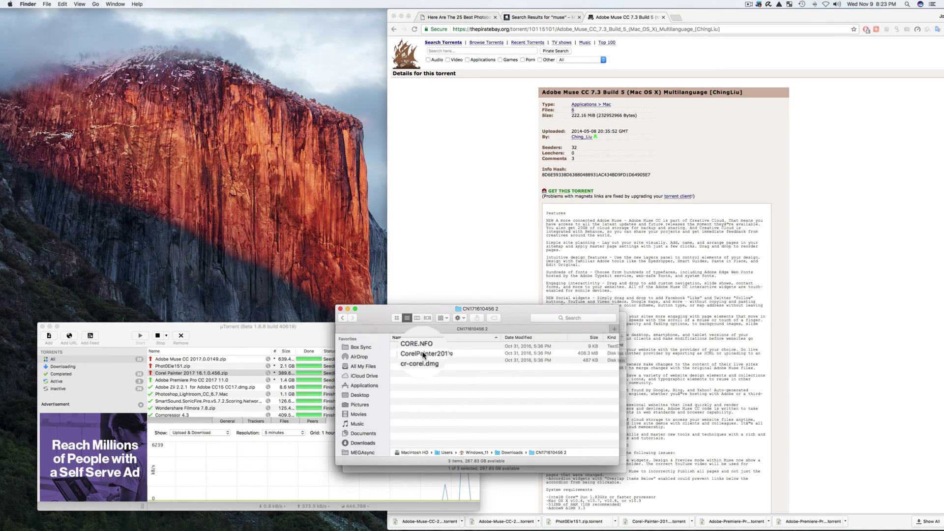
{"action": "double_click", "coordinate": [424, 354]}
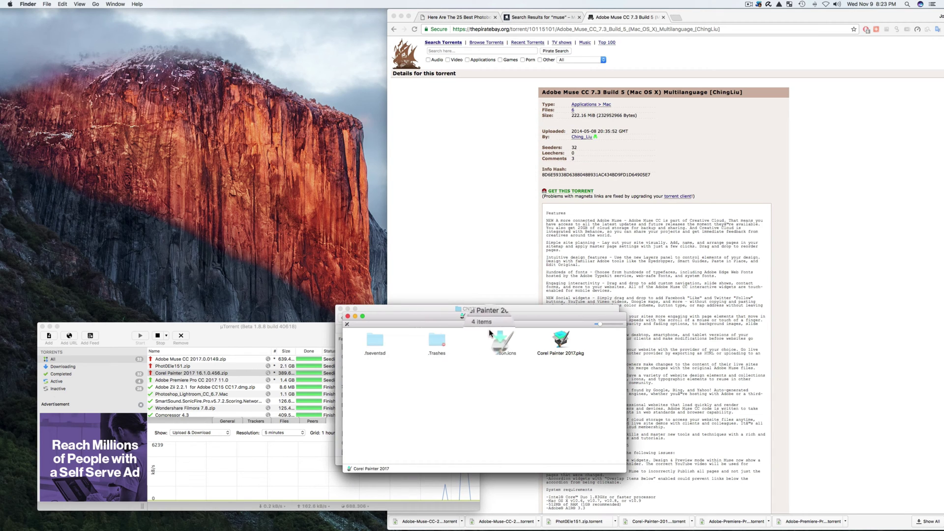
{"action": "mouse_move", "coordinate": [510, 314]}
{"action": "left_mouse_down"}
{"action": "mouse_move", "coordinate": [389, 254]}
{"action": "mouse_move", "coordinate": [317, 120]}
{"action": "left_mouse_up"}
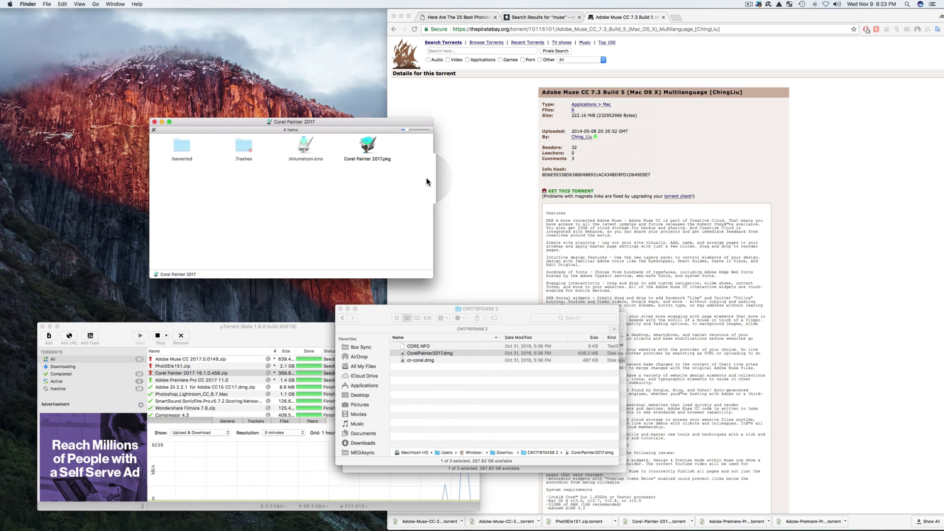
Step: Launch Corel Painter 2017.pkg, allow its compatibility check, and advance the installer to the software license agreement
{"action": "double_click", "coordinate": [367, 144]}
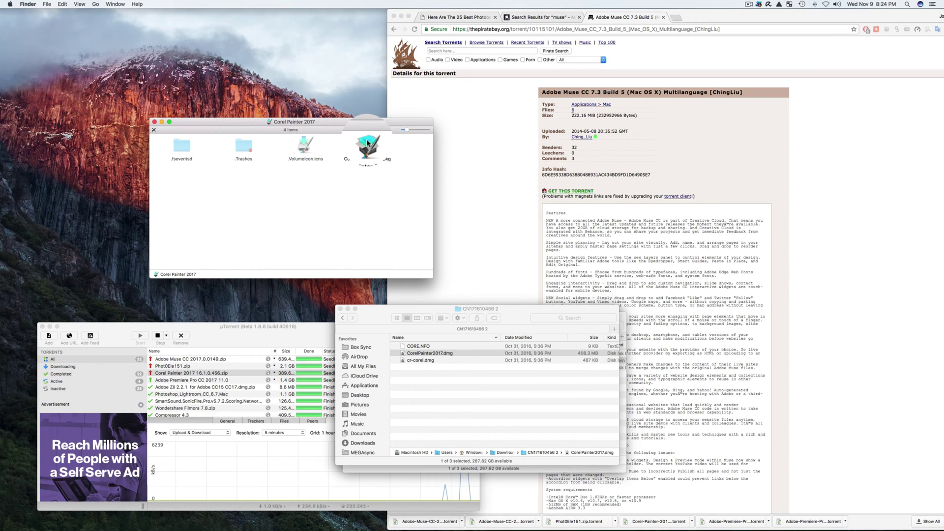
{"action": "left_click", "coordinate": [368, 143]}
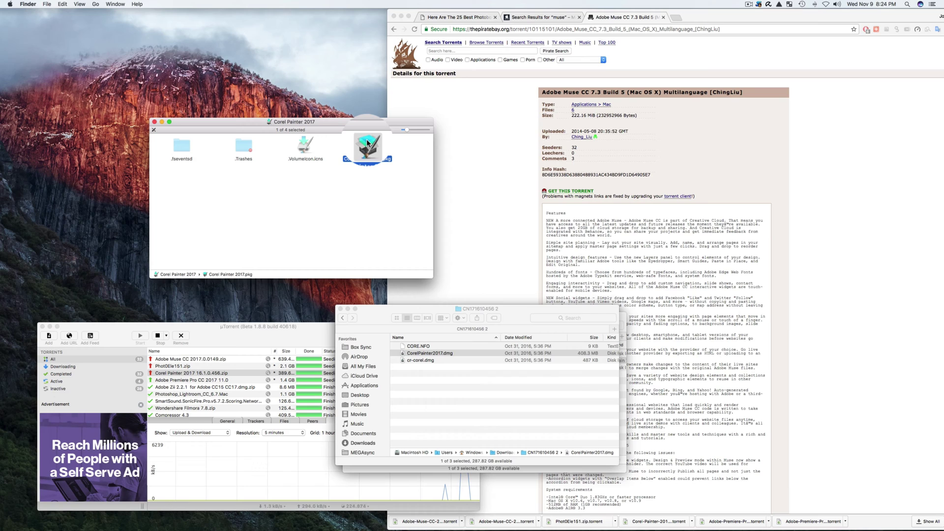
{"action": "double_click", "coordinate": [368, 143]}
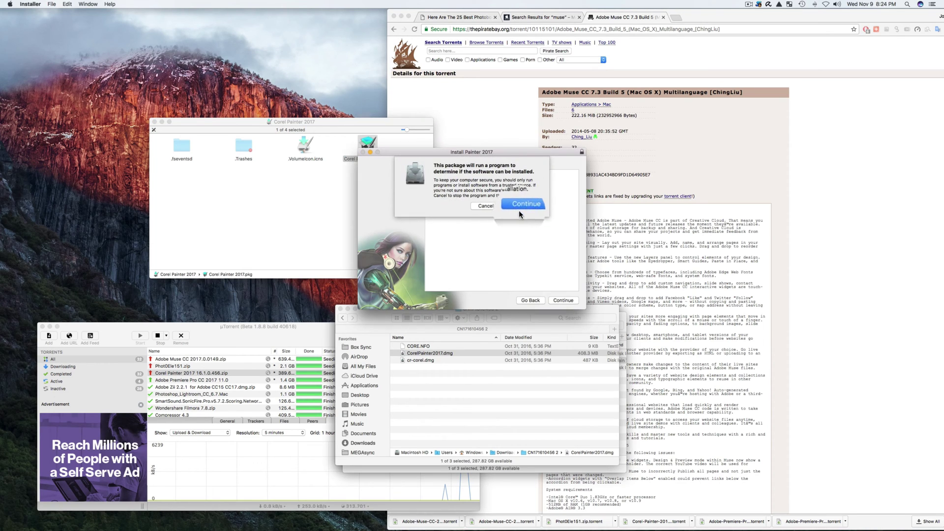
{"action": "left_click", "coordinate": [523, 206]}
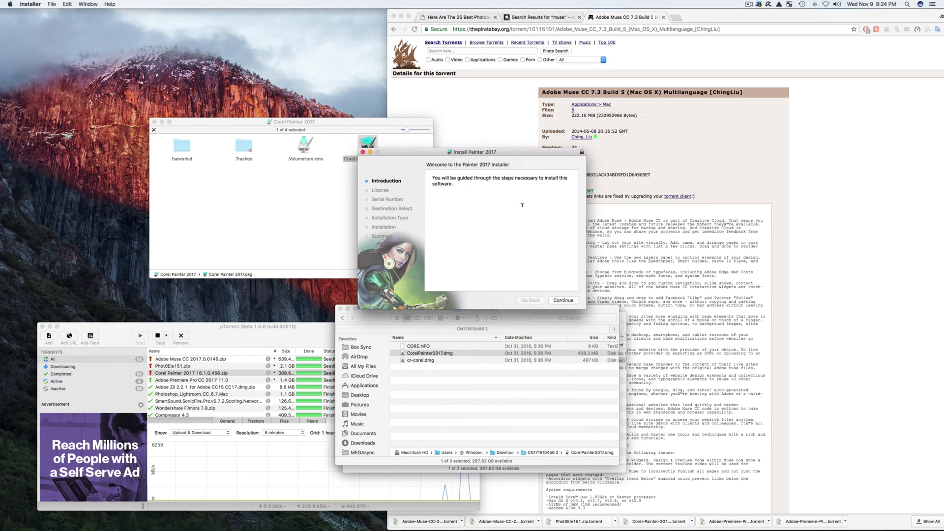
{"action": "left_click", "coordinate": [559, 298]}
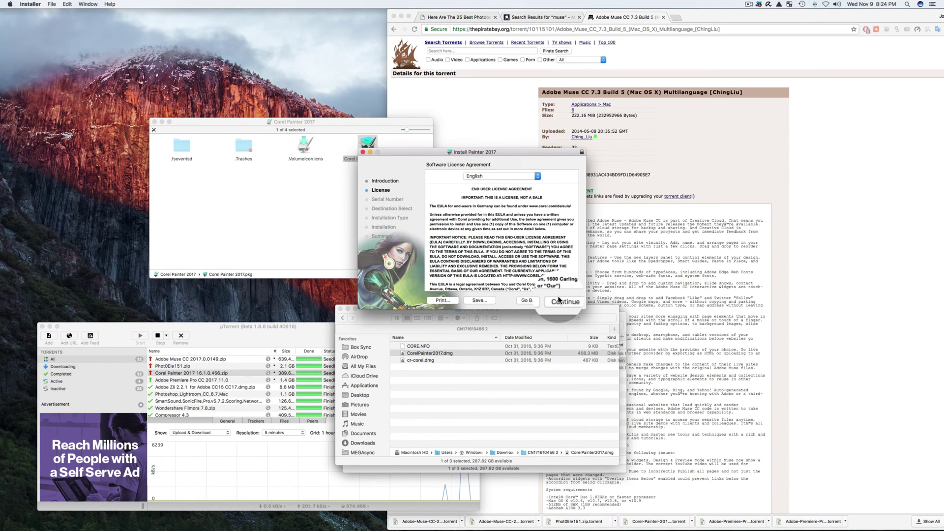
{"action": "left_click", "coordinate": [413, 352]}
{"action": "left_click", "coordinate": [423, 347]}
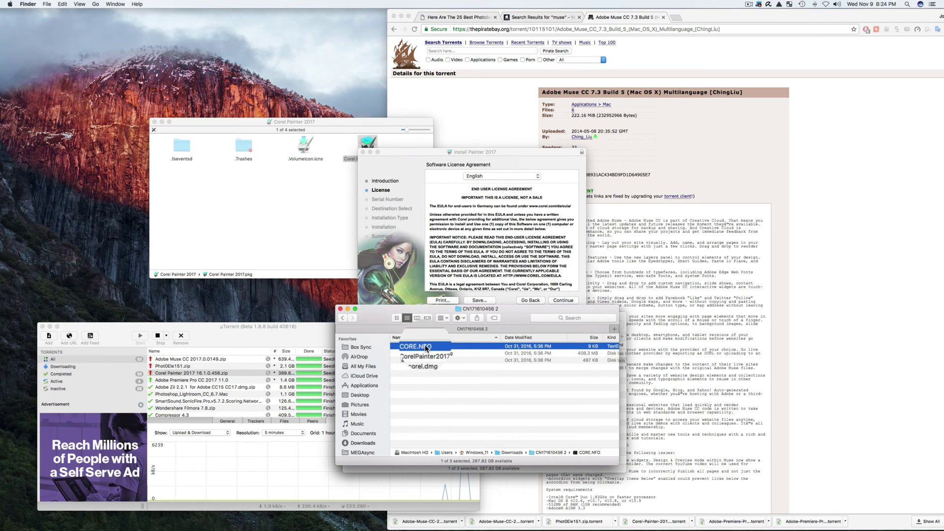
{"action": "right_click", "coordinate": [426, 345]}
{"action": "mouse_move", "coordinate": [443, 359]}
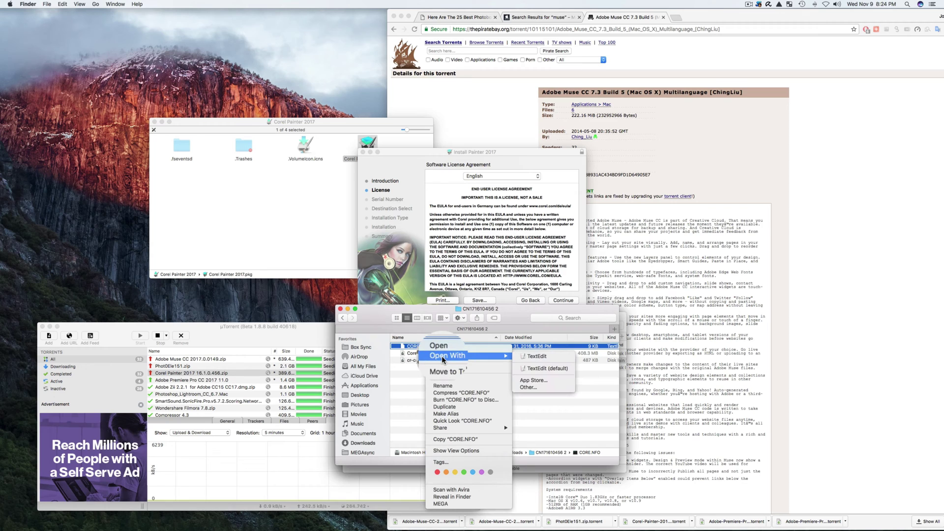
{"action": "left_click", "coordinate": [537, 359]}
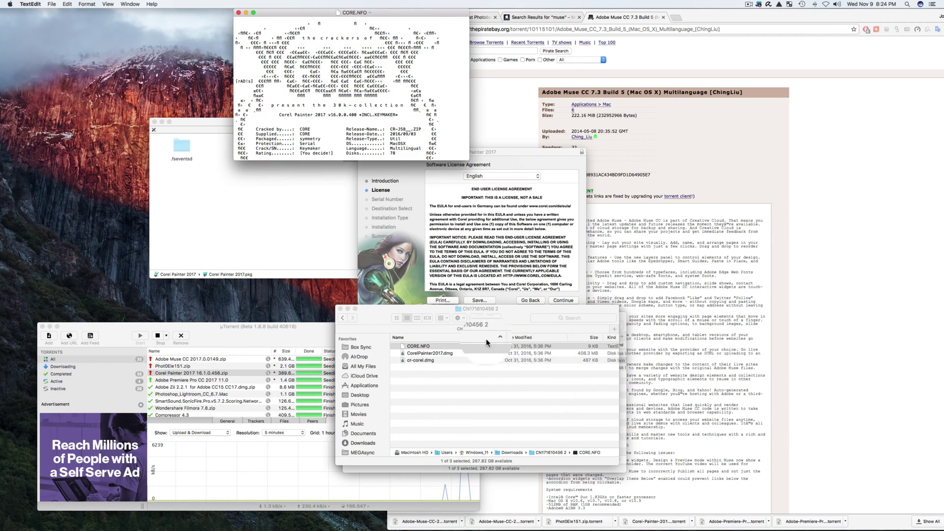
{"action": "left_click", "coordinate": [239, 12]}
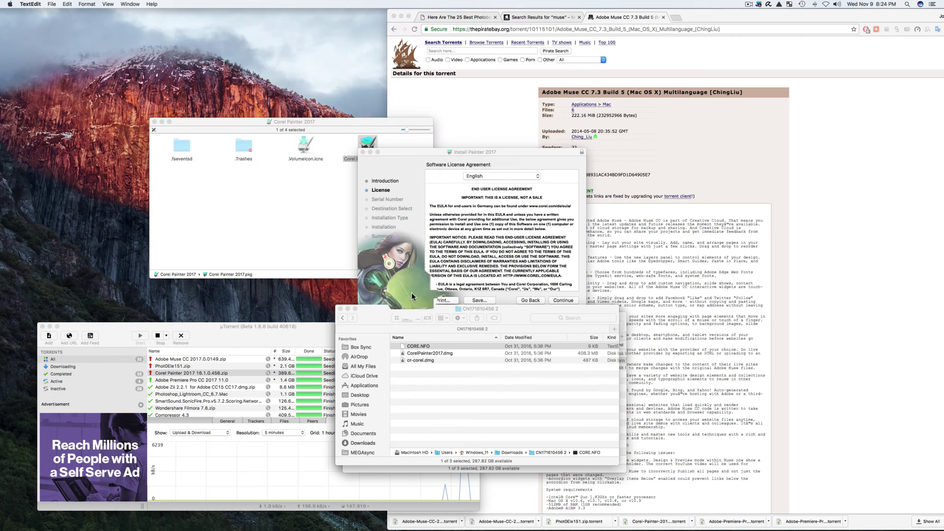
{"action": "right_click", "coordinate": [418, 349]}
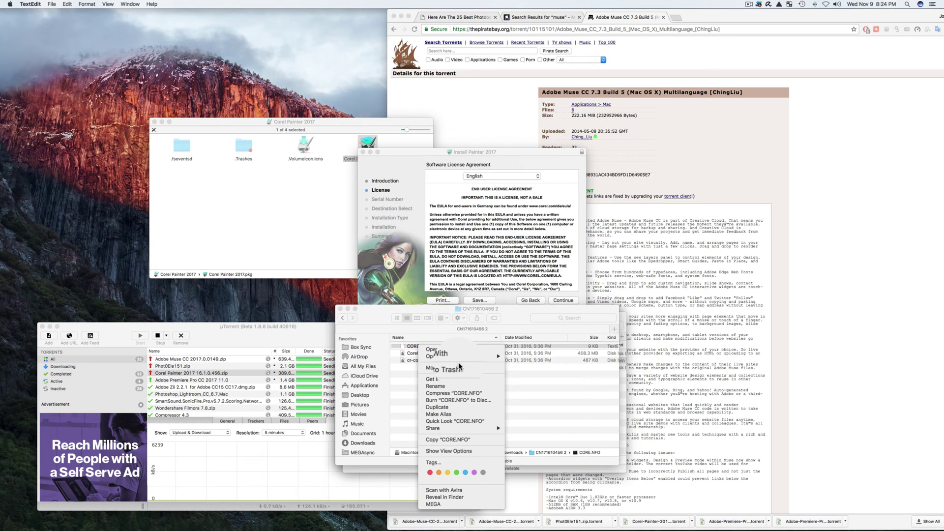
{"action": "mouse_move", "coordinate": [469, 355]}
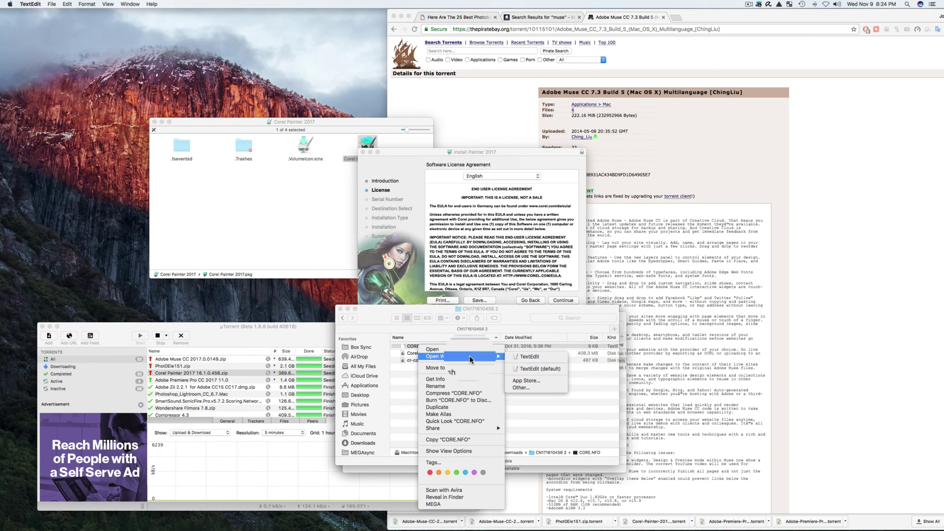
{"action": "left_click", "coordinate": [533, 388]}
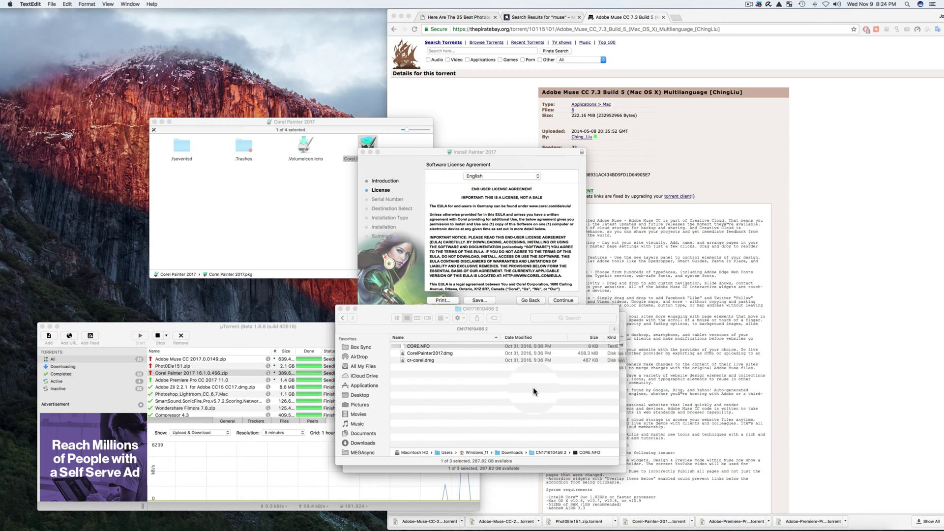
{"action": "scroll", "coordinate": [437, 170], "scroll_direction": "down", "scroll_amount": 10}
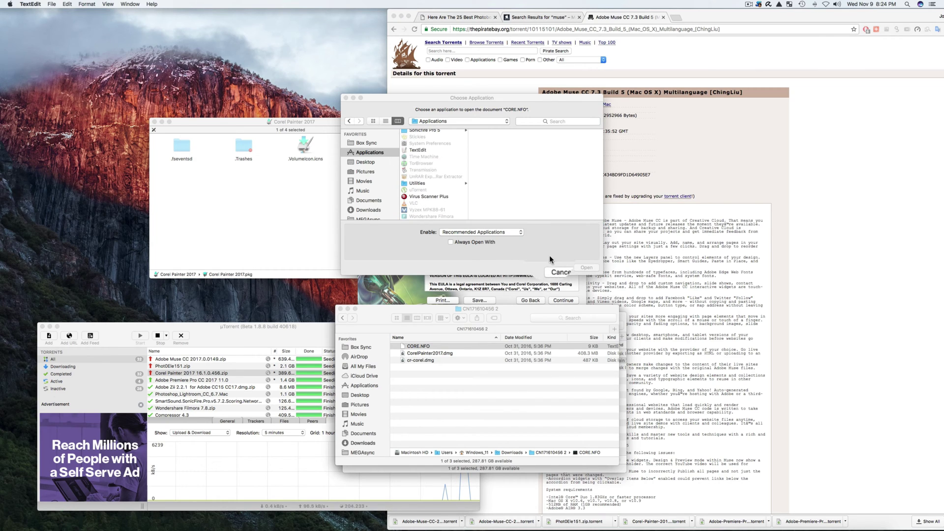
{"action": "left_click", "coordinate": [558, 273]}
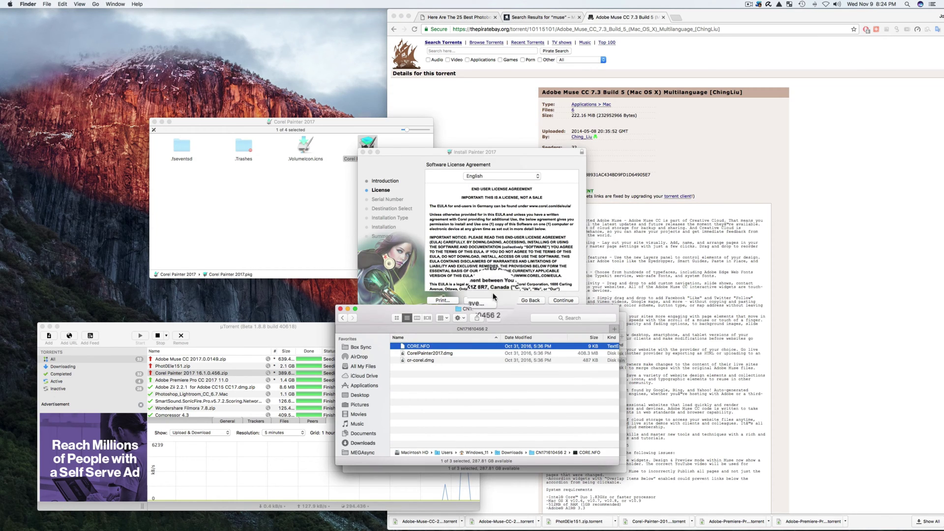
Step: Reopen CORE.NFO and read its install and registration notes
{"action": "double_click", "coordinate": [431, 348]}
{"action": "scroll", "coordinate": [352, 86], "scroll_direction": "down", "scroll_amount": 3}
{"action": "scroll", "coordinate": [366, 104], "scroll_direction": "down", "scroll_amount": 8}
{"action": "scroll", "coordinate": [366, 104], "scroll_direction": "down", "scroll_amount": 3}
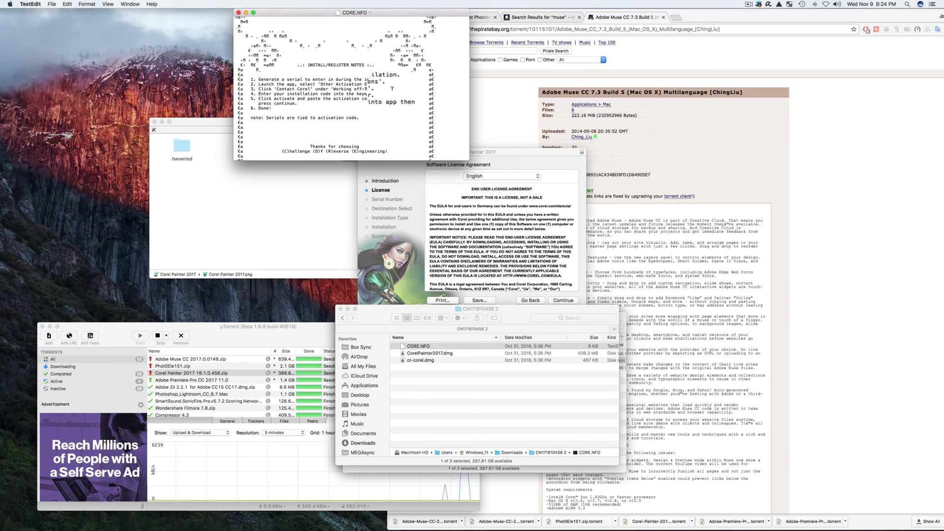
Step: Agree to the license in the Painter 2017 installer and choose the option for having a serial number
{"action": "left_click", "coordinate": [477, 241]}
{"action": "left_click", "coordinate": [560, 300]}
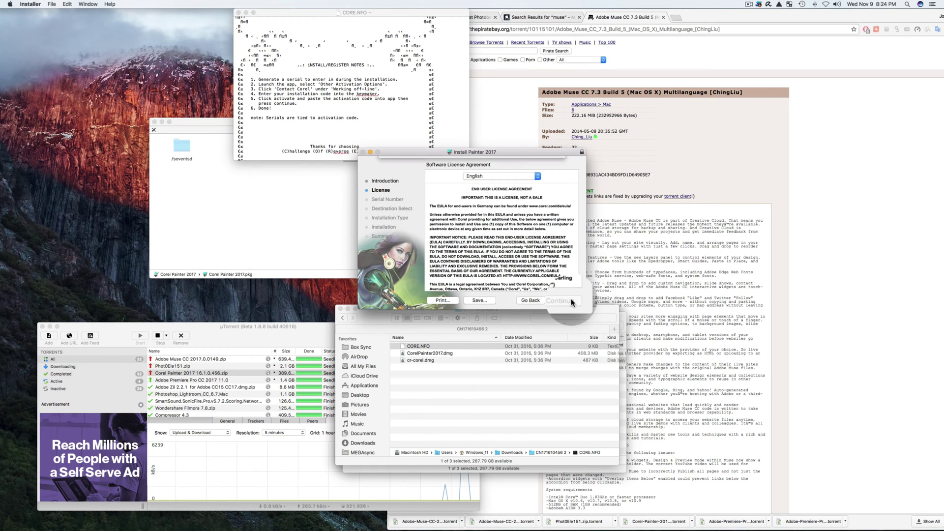
{"action": "left_click", "coordinate": [545, 212]}
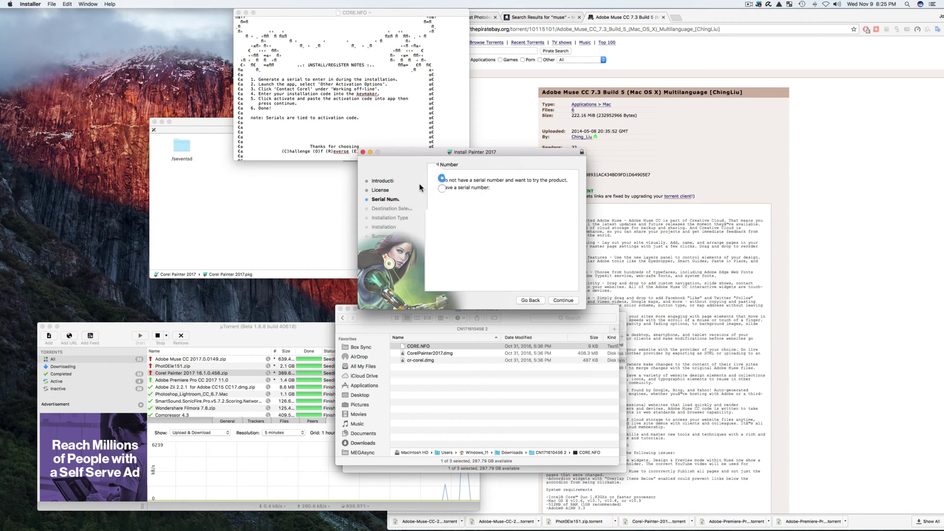
{"action": "left_click", "coordinate": [435, 187]}
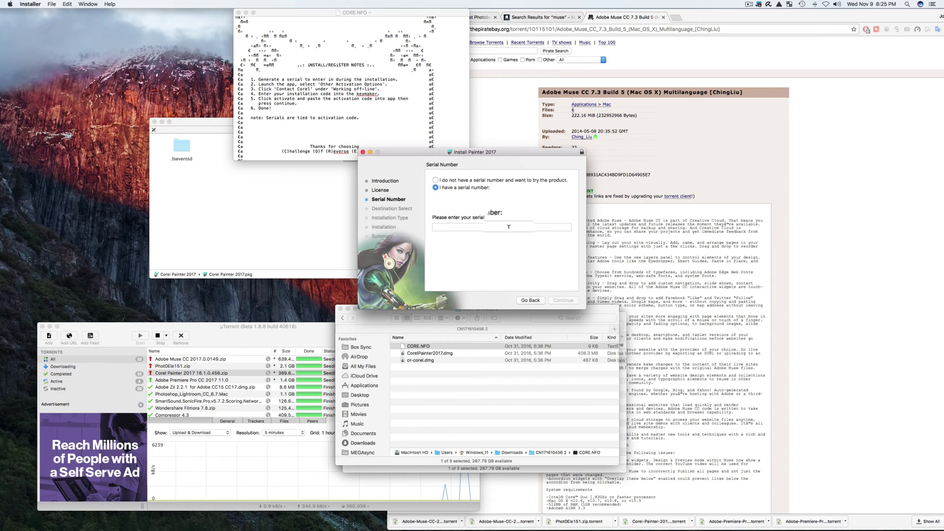
Step: Open cr-corel.dmg, try twice to launch CORE Keygen from the mounted image, and dismiss its problem reports
{"action": "double_click", "coordinate": [419, 361]}
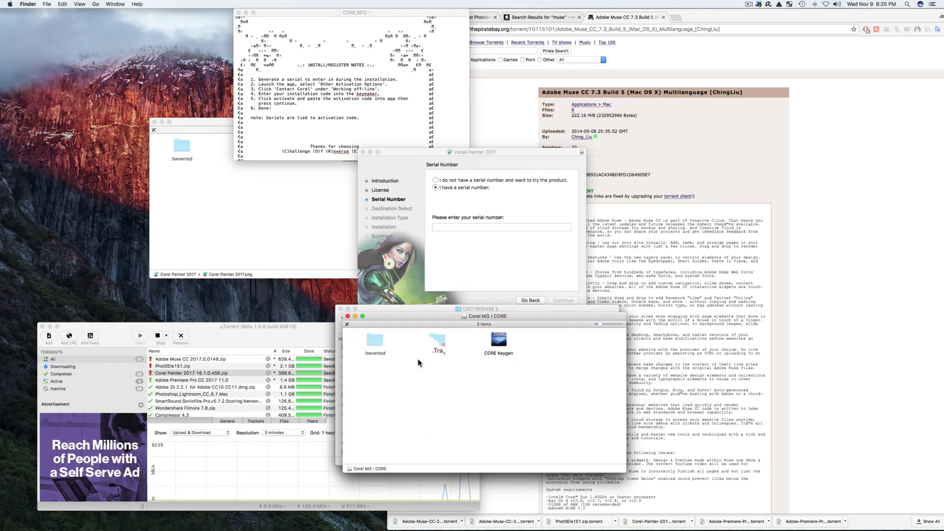
{"action": "left_click", "coordinate": [497, 343]}
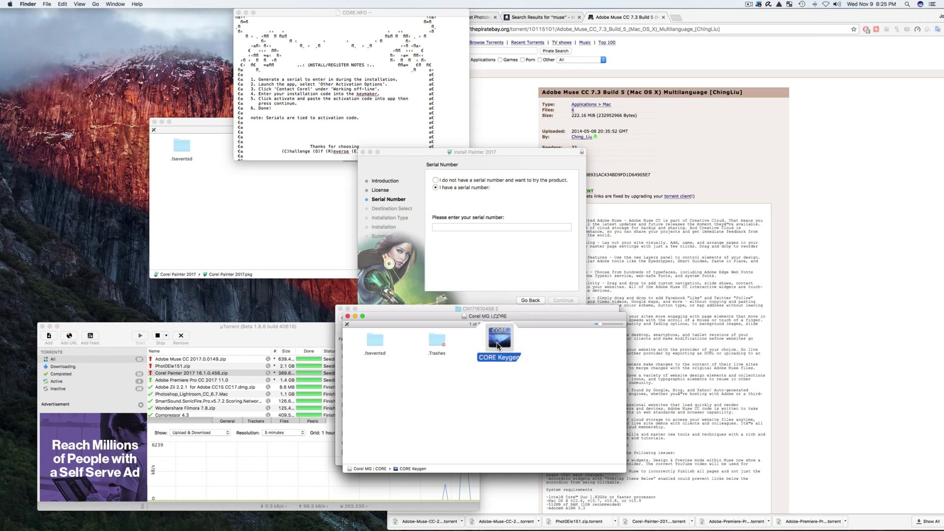
{"action": "double_click", "coordinate": [496, 342]}
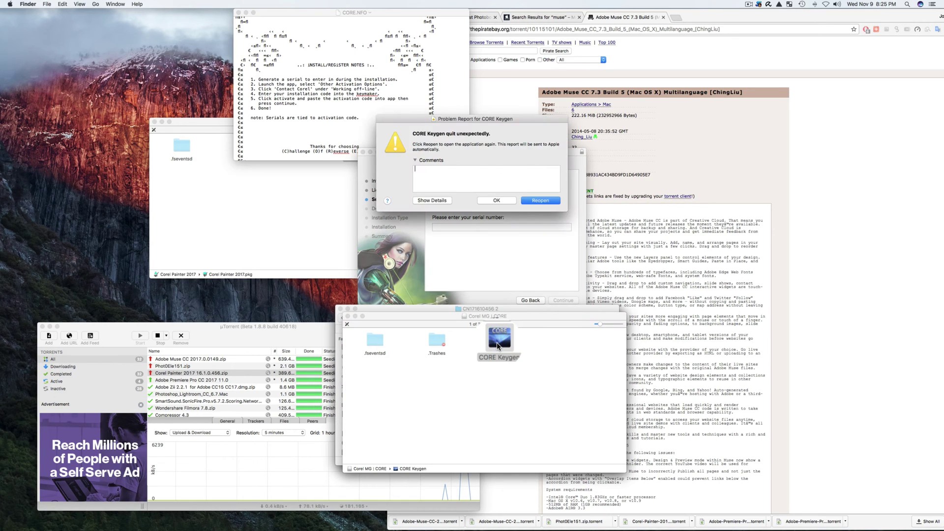
{"action": "left_click", "coordinate": [497, 200]}
{"action": "left_click", "coordinate": [500, 317]}
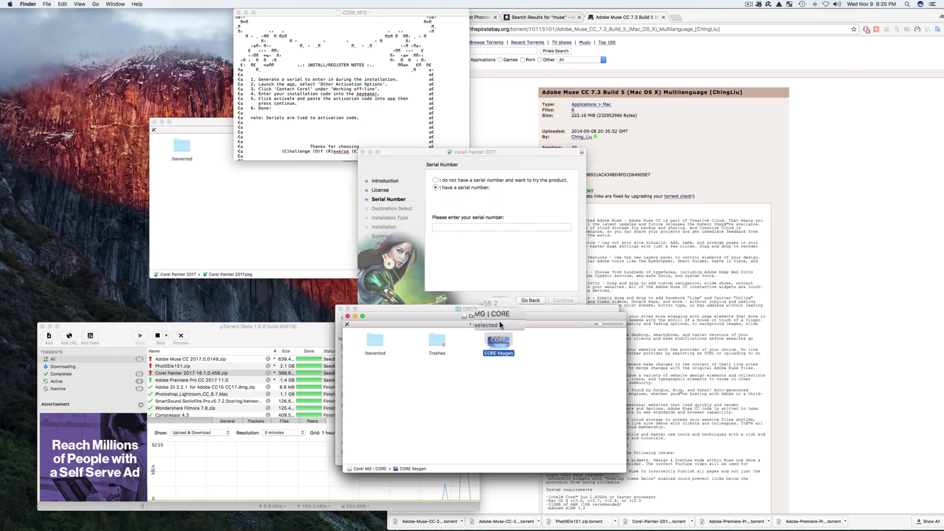
{"action": "right_click", "coordinate": [499, 339]}
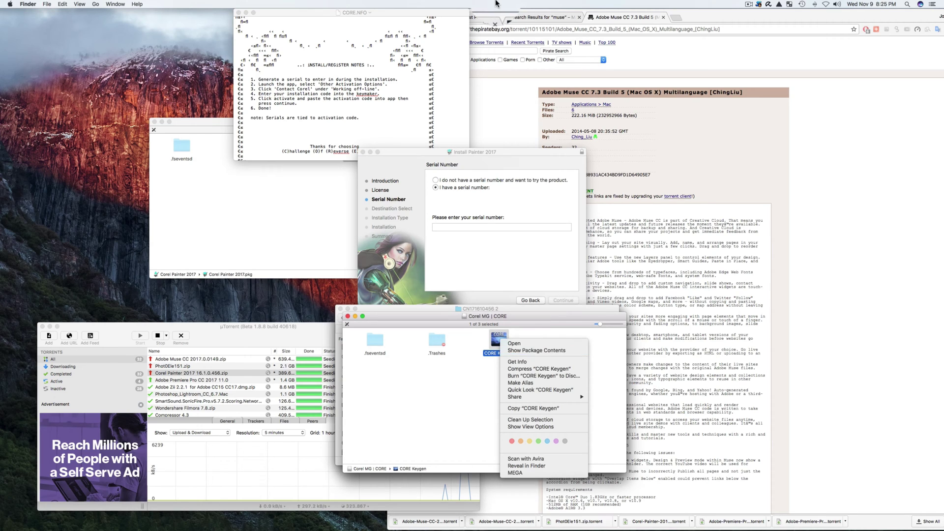
{"action": "left_click", "coordinate": [524, 349]}
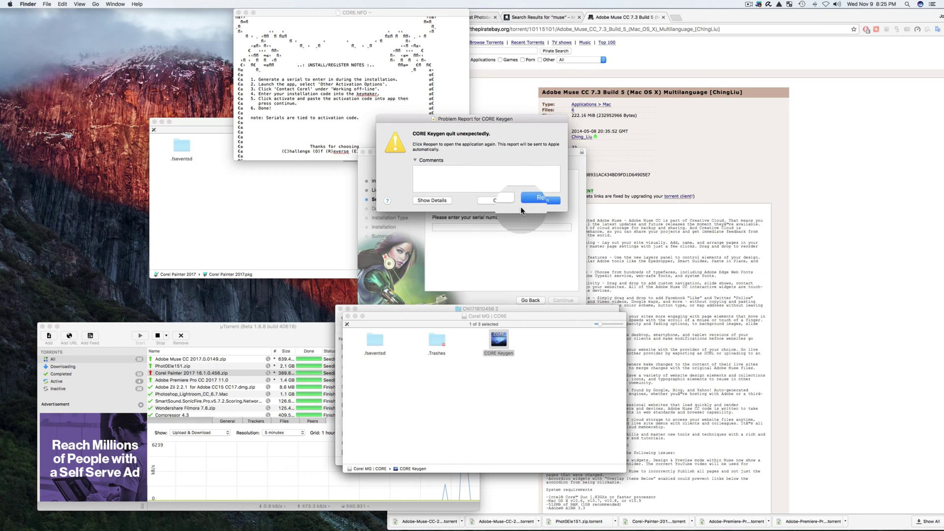
{"action": "left_click", "coordinate": [496, 200]}
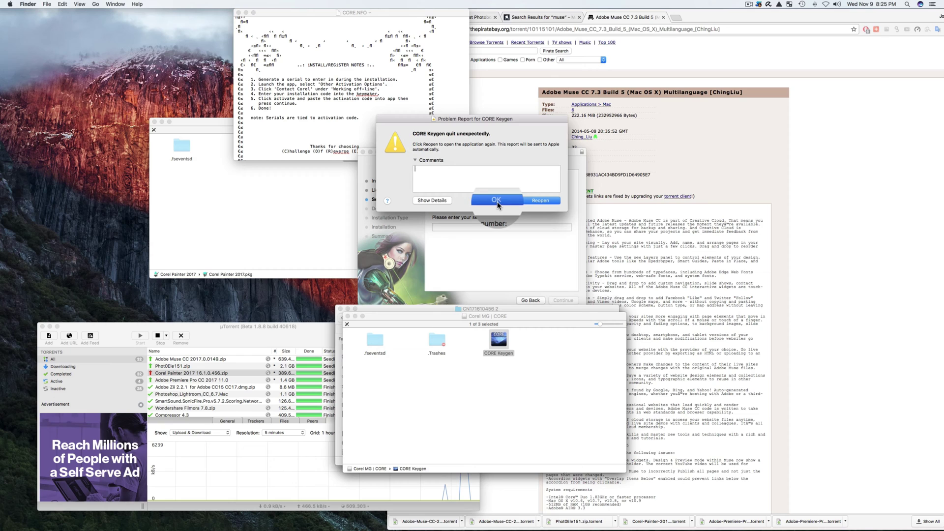
Step: Copy CORE Keygen to the desktop, try launching and reopening it there, and dismiss the problem report
{"action": "left_click_drag", "start_coordinate": [499, 340], "coordinate": [254, 249]}
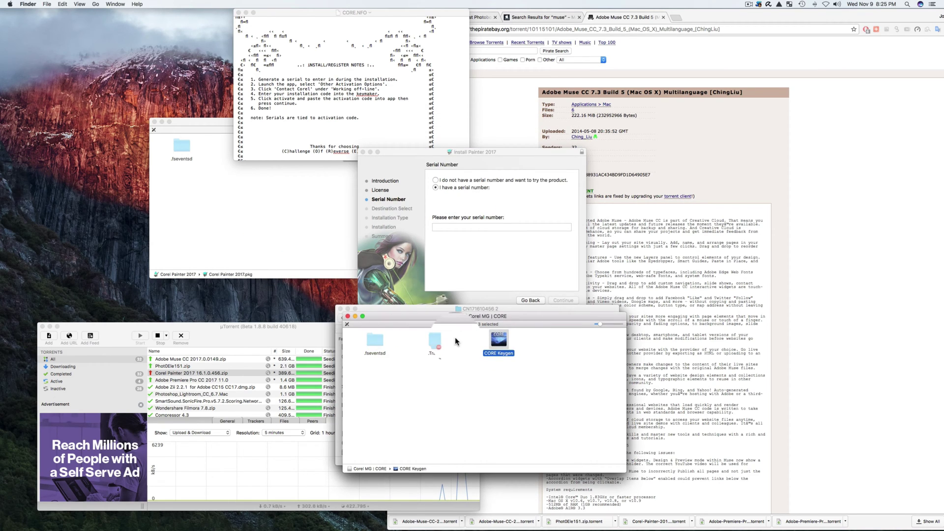
{"action": "left_click_drag", "start_coordinate": [514, 356], "coordinate": [89, 174]}
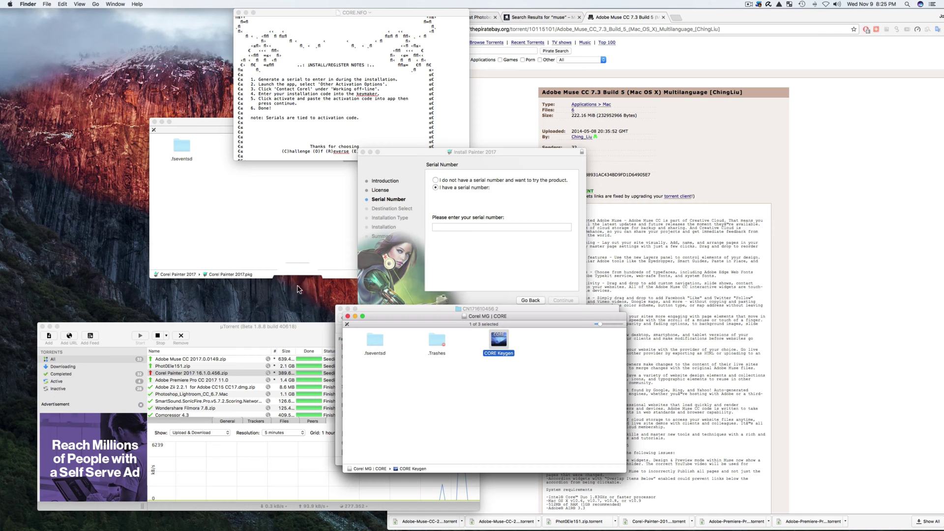
{"action": "key", "text": "F11"}
{"action": "double_click", "coordinate": [559, 231]}
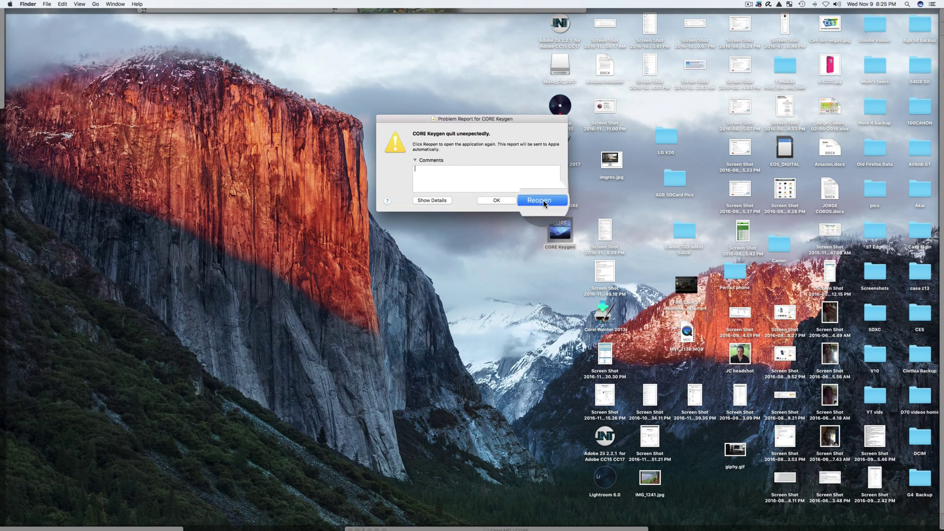
{"action": "left_click", "coordinate": [543, 201]}
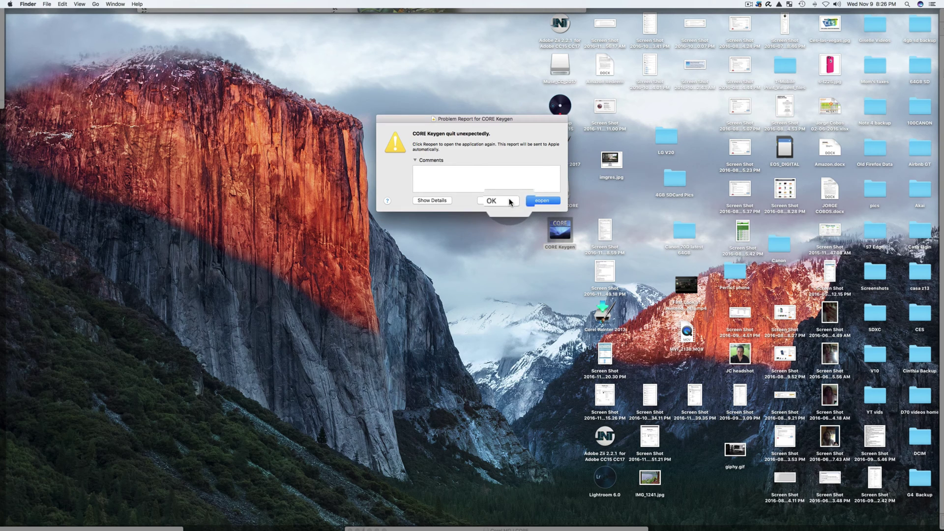
{"action": "left_click", "coordinate": [502, 201]}
{"action": "key", "text": "F11"}
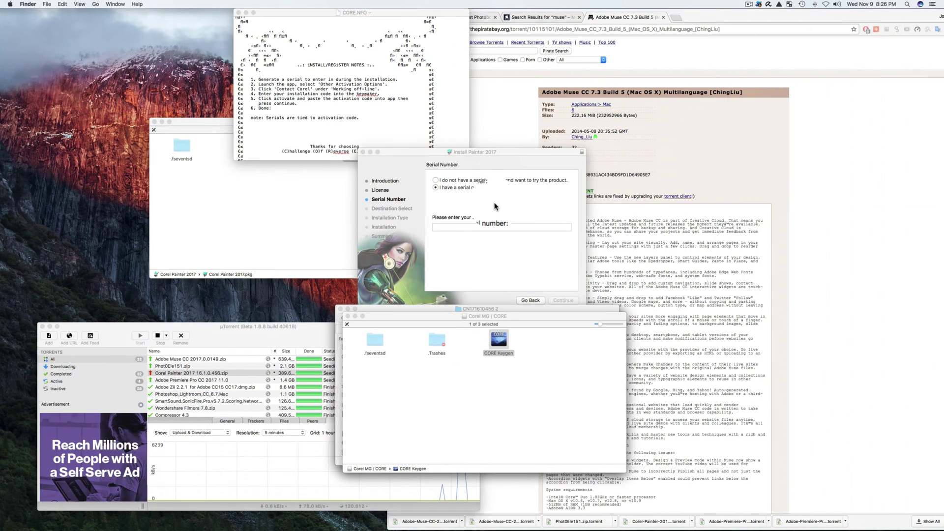
Step: Try CORE Keygen once more from the Corel MG | CORE volume and close the Painter 2017 installer
{"action": "double_click", "coordinate": [487, 338]}
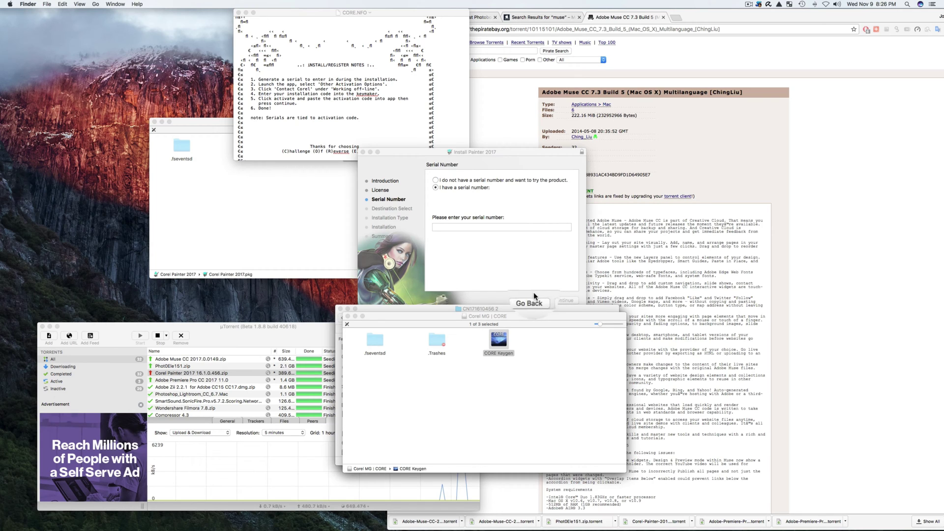
{"action": "left_click", "coordinate": [361, 153]}
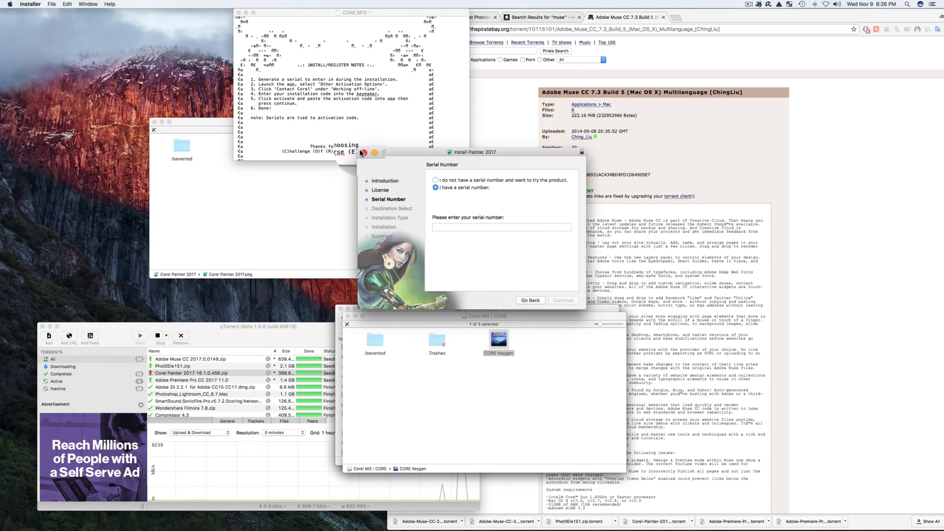
{"action": "left_click", "coordinate": [363, 153]}
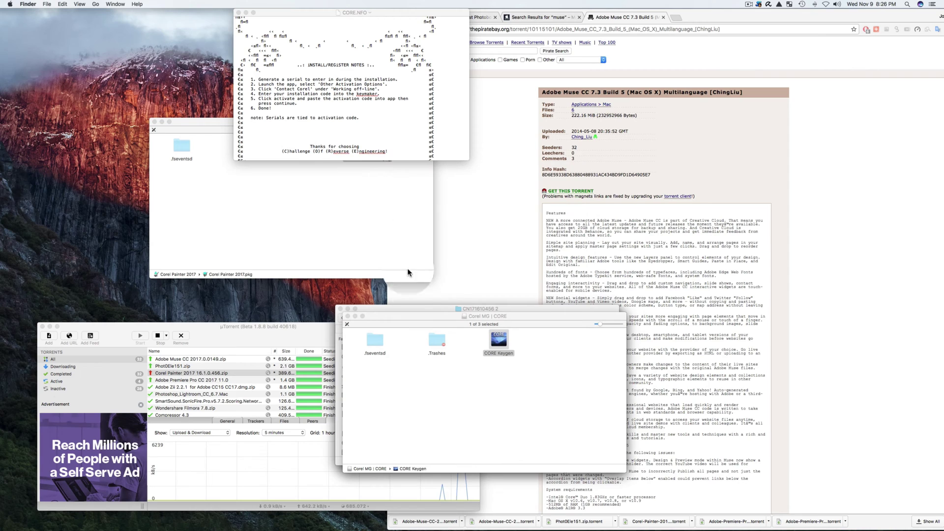
{"action": "left_click", "coordinate": [368, 324]}
{"action": "left_click", "coordinate": [341, 311]}
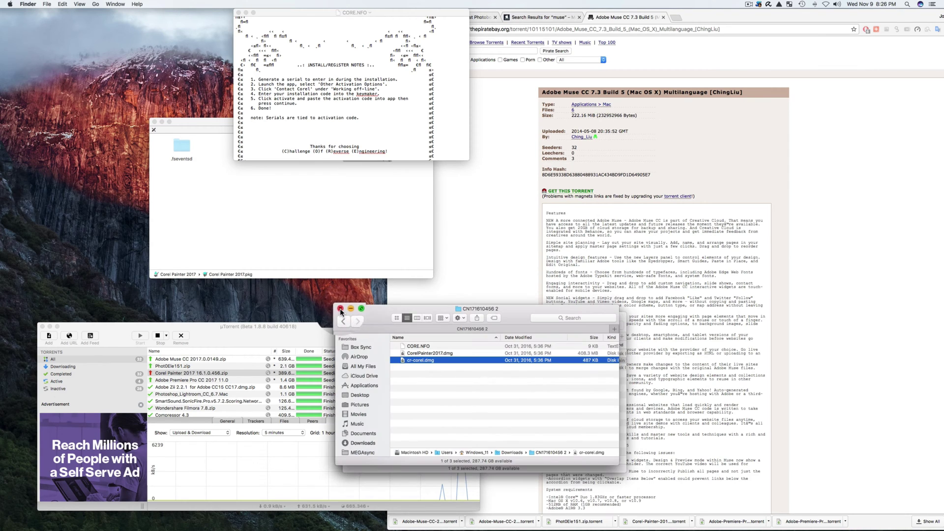
{"action": "left_click", "coordinate": [341, 309]}
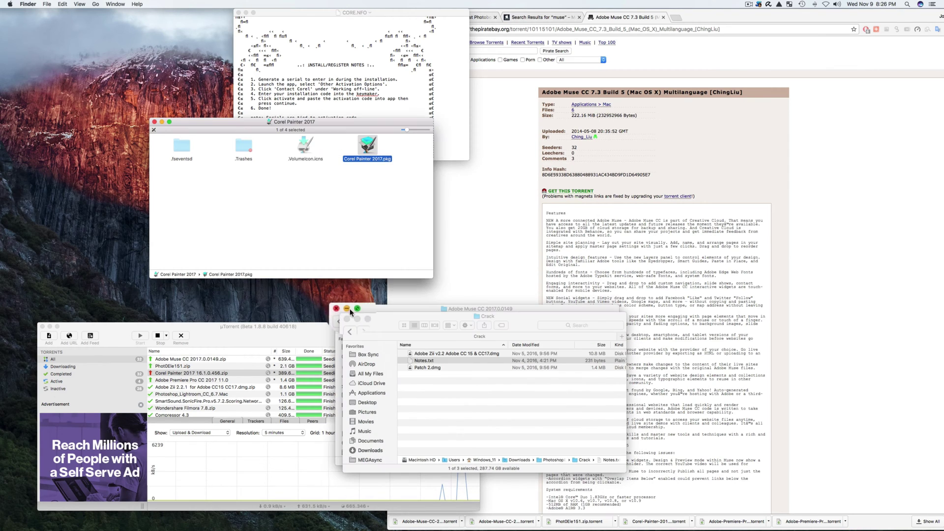
{"action": "left_click", "coordinate": [156, 121]}
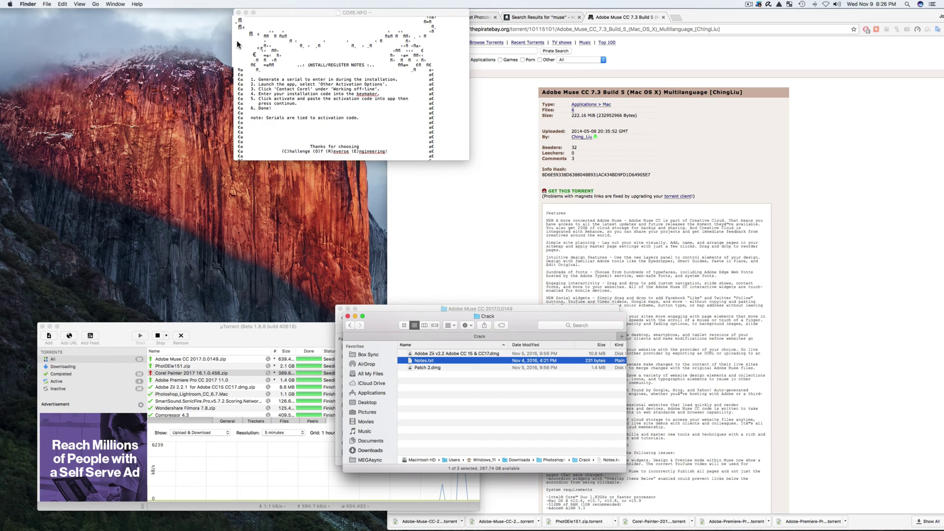
{"action": "left_click", "coordinate": [238, 15]}
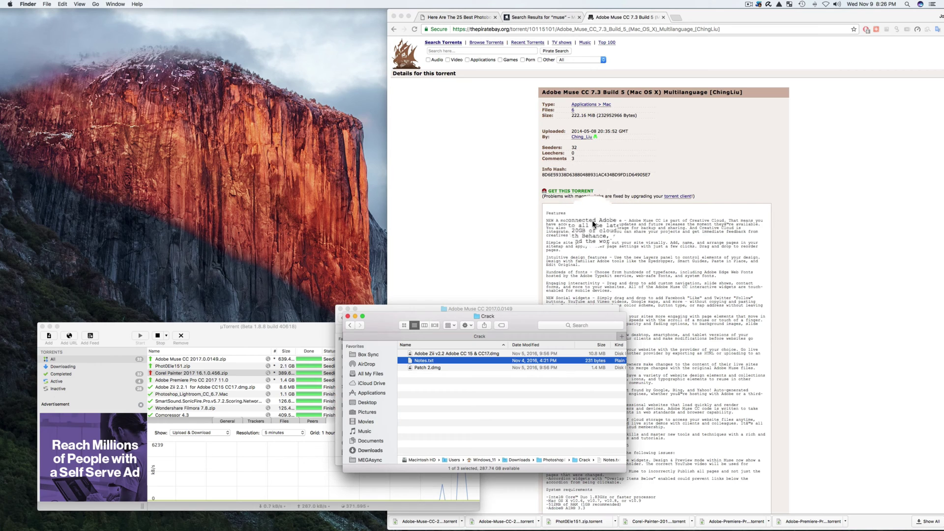
Step: Review the Adobe Muse CC 7.3 torrent page and the Adobe Muse CC 2017.0.0149 page on Mac Torrents, down to their comment sections
{"action": "scroll", "coordinate": [594, 213], "scroll_direction": "down", "scroll_amount": 5}
{"action": "left_click", "coordinate": [674, 440]}
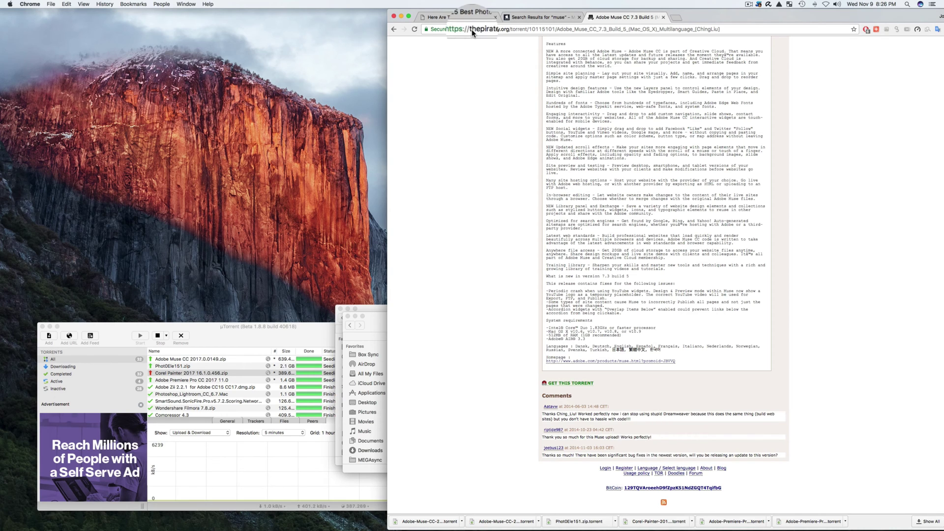
{"action": "left_click", "coordinate": [456, 22]}
{"action": "left_click", "coordinate": [542, 20]}
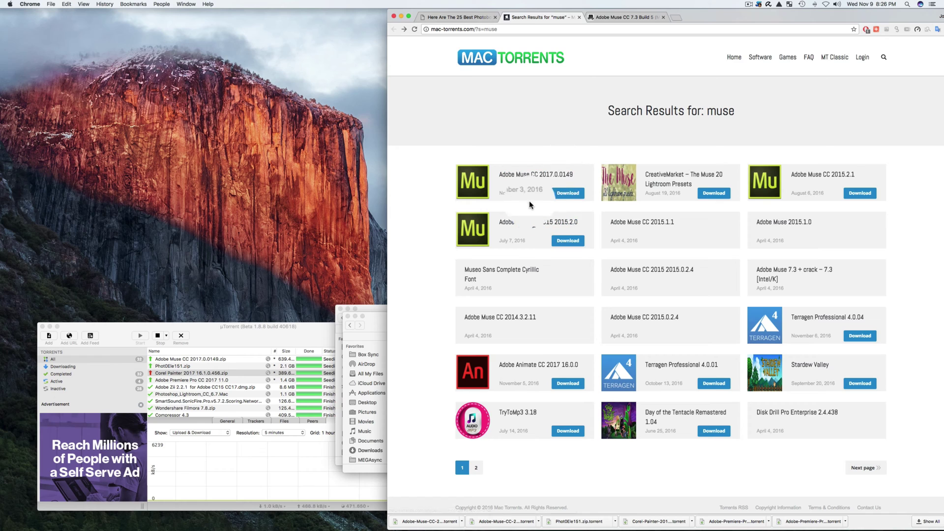
{"action": "left_click", "coordinate": [531, 174]}
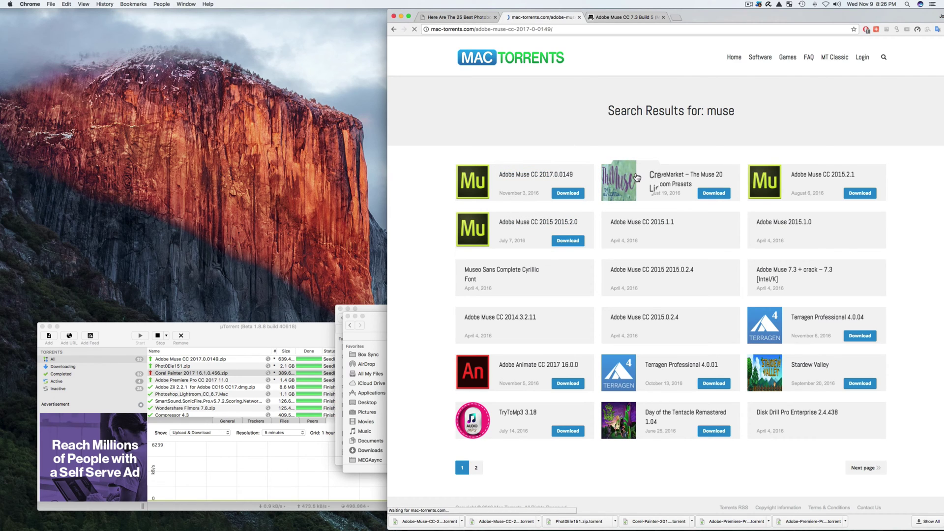
{"action": "scroll", "coordinate": [563, 328], "scroll_direction": "down", "scroll_amount": 15}
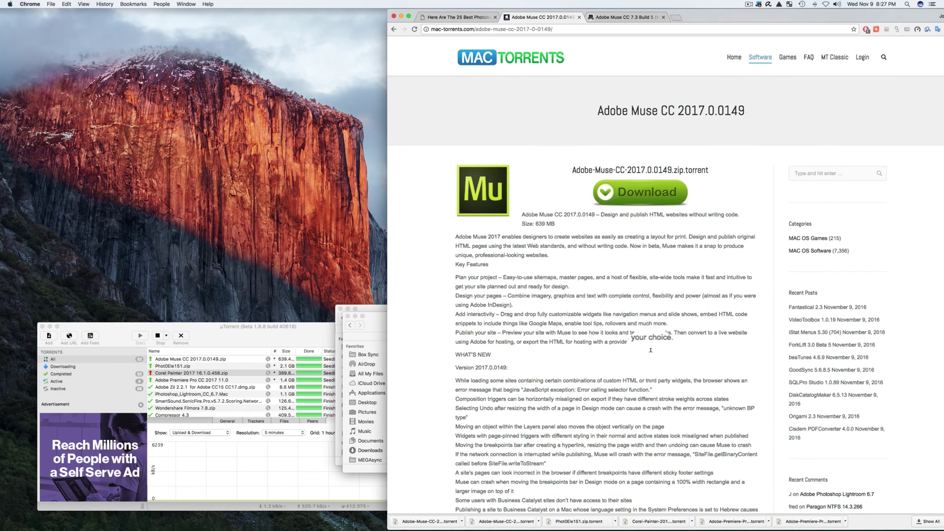
{"action": "scroll", "coordinate": [650, 351], "scroll_direction": "down", "scroll_amount": 15}
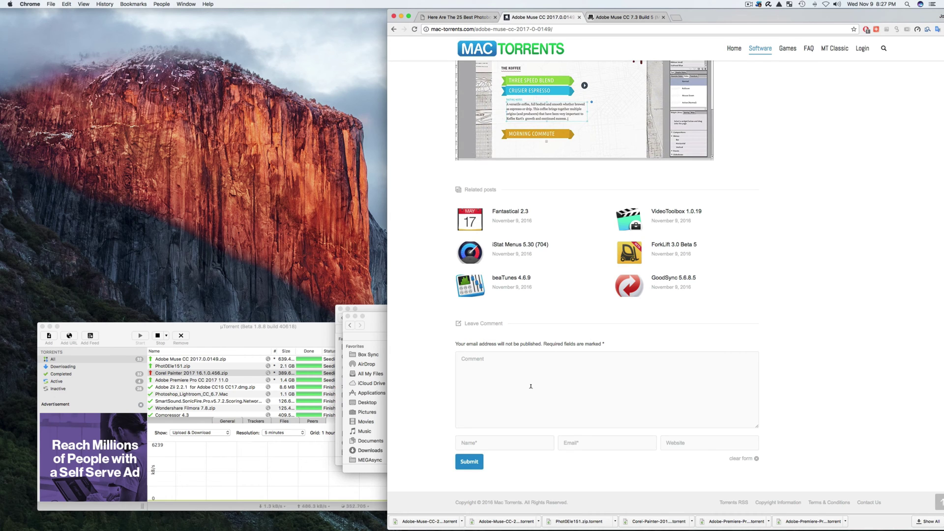
{"action": "left_click_drag", "start_coordinate": [629, 17], "coordinate": [637, 28]}
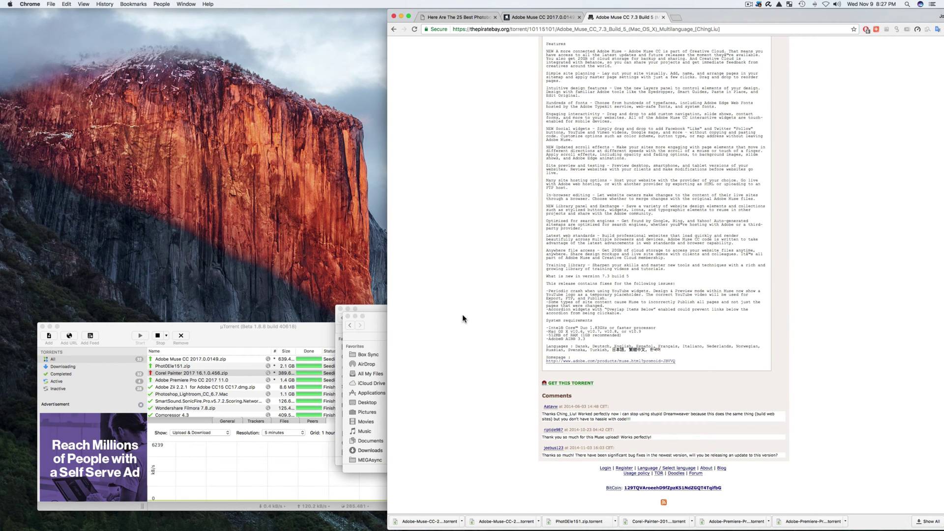
{"action": "scroll", "coordinate": [463, 314], "scroll_direction": "up", "scroll_amount": 5}
{"action": "left_click_drag", "start_coordinate": [433, 17], "coordinate": [425, 29]}
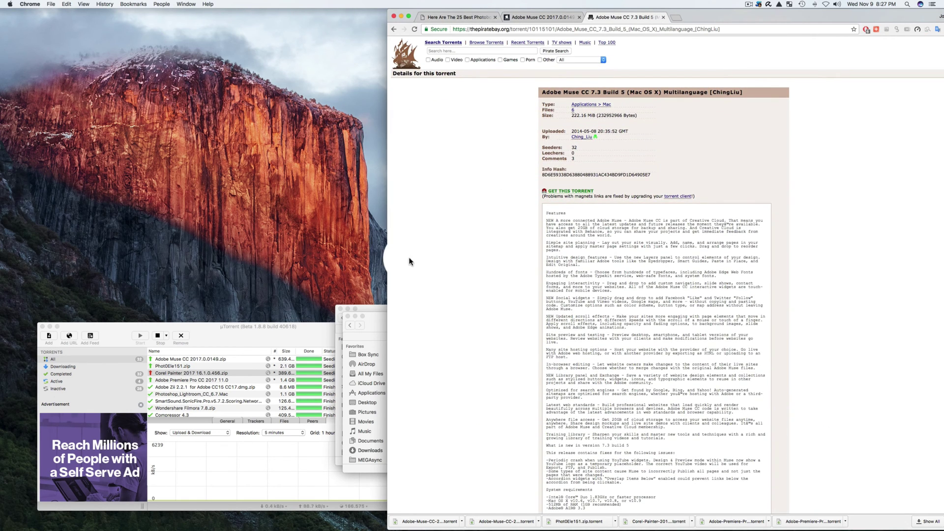
Step: Open the Adobe Zii 2.2.1 for Adobe CC15 CC17 volume from the desktop and launch Adobe Zii
{"action": "key", "text": "F11"}
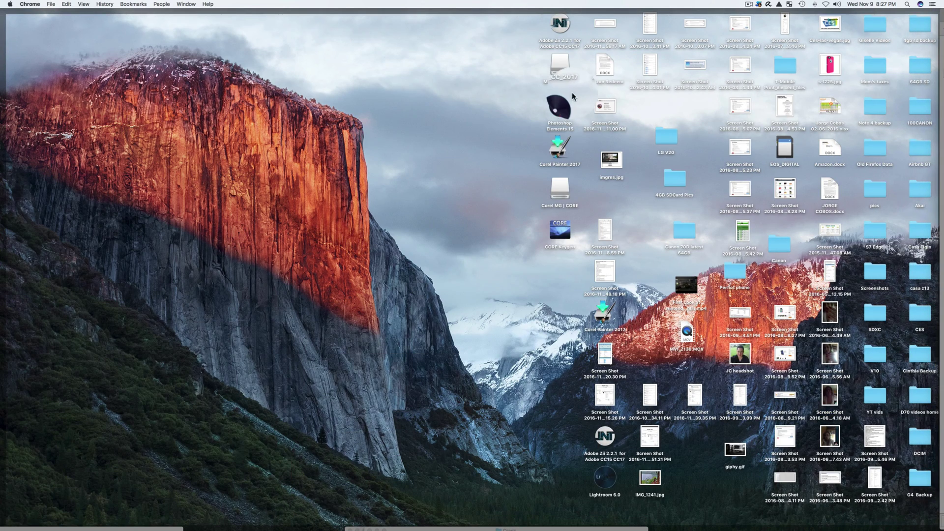
{"action": "left_click", "coordinate": [555, 34]}
{"action": "double_click", "coordinate": [556, 34]}
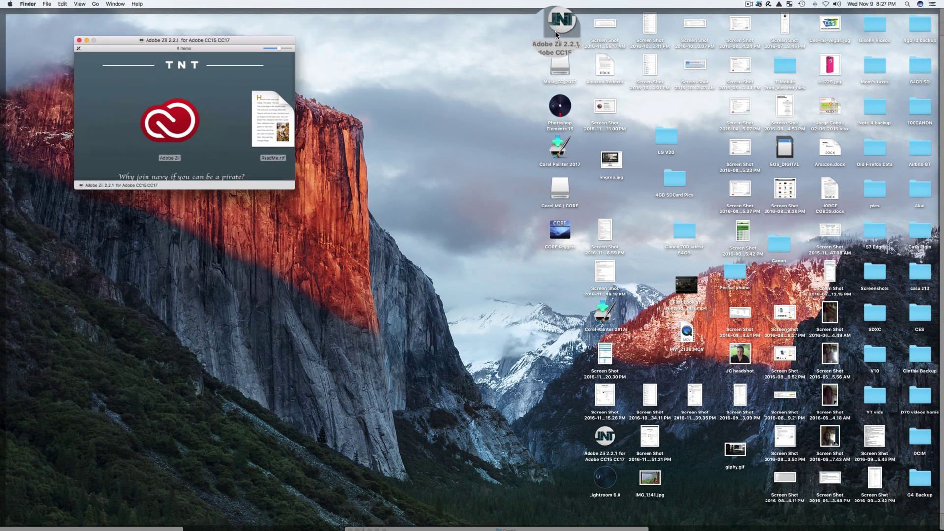
{"action": "key", "text": "F11"}
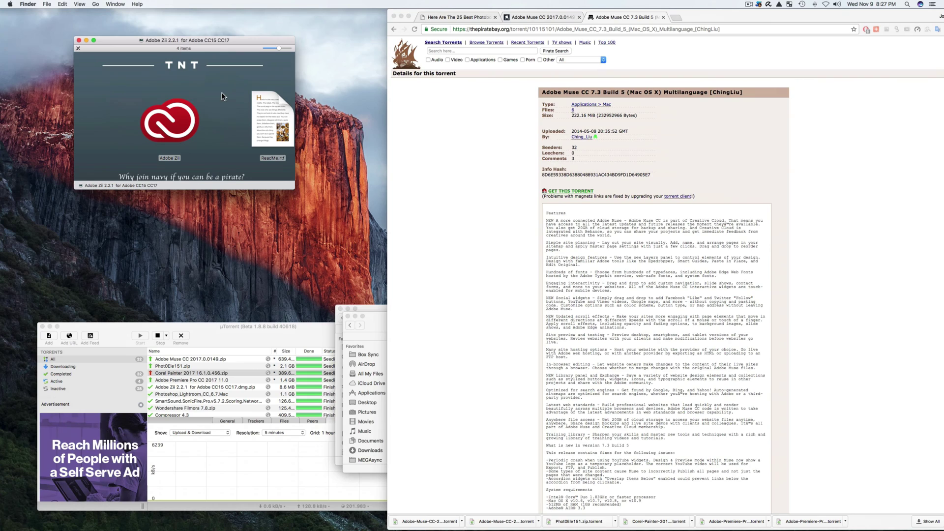
{"action": "double_click", "coordinate": [180, 124]}
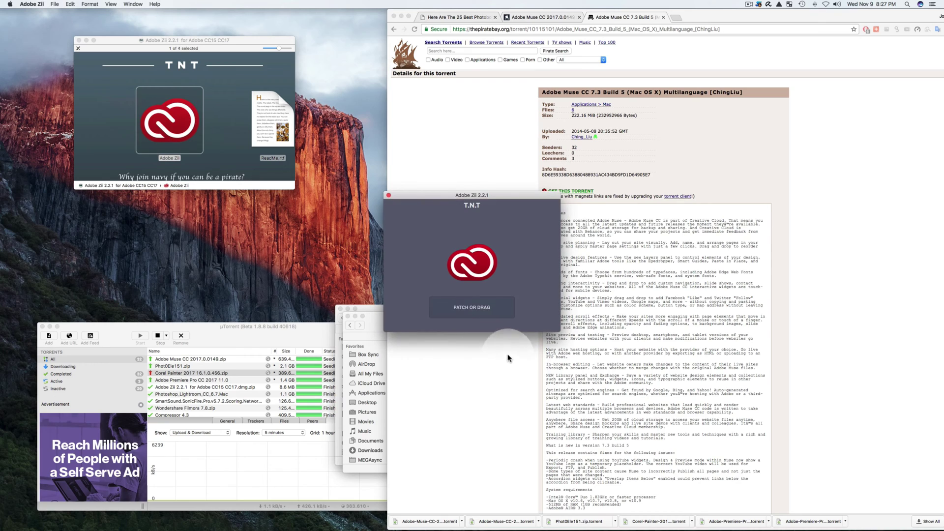
Step: Patch Adobe Muse CC 2017 with root permission by entering the administrator password, and close Adobe Zii and its volume window
{"action": "left_click", "coordinate": [474, 309]}
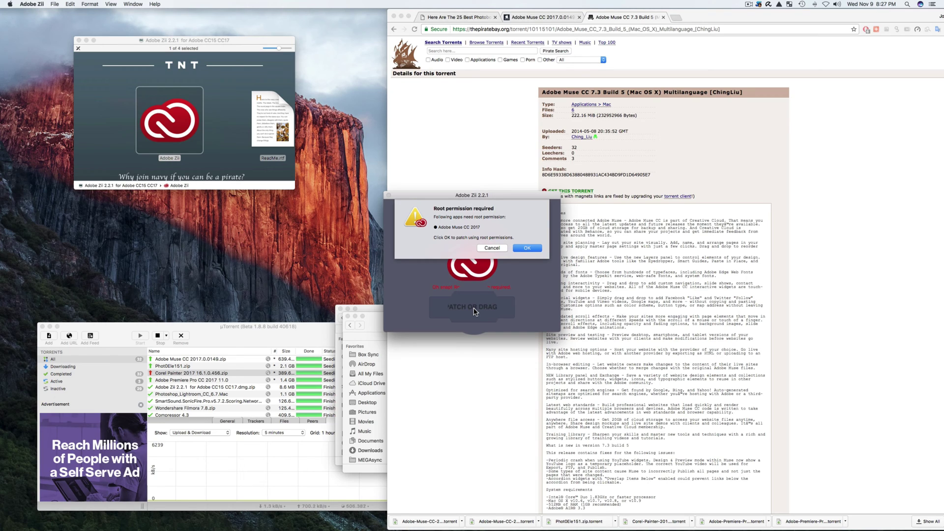
{"action": "left_click", "coordinate": [527, 249]}
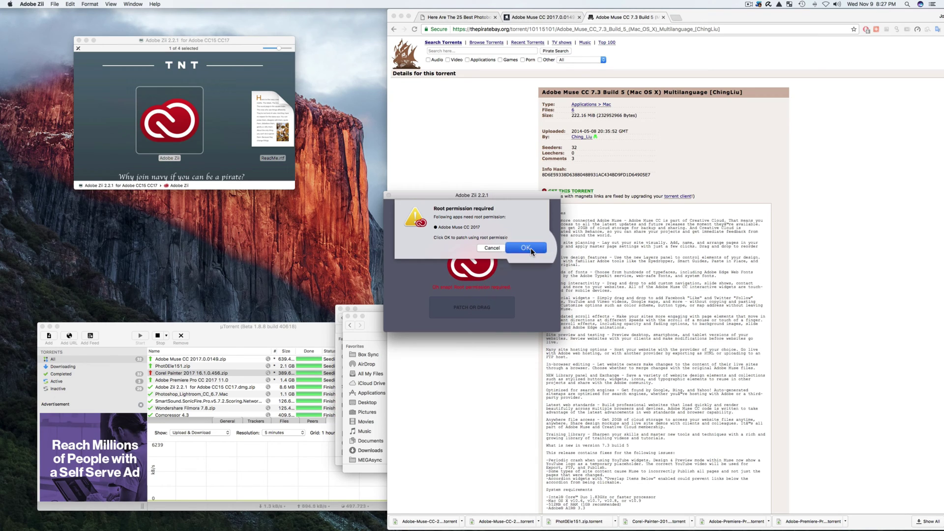
{"action": "type", "text": "••••••"}
{"action": "key", "text": "Return"}
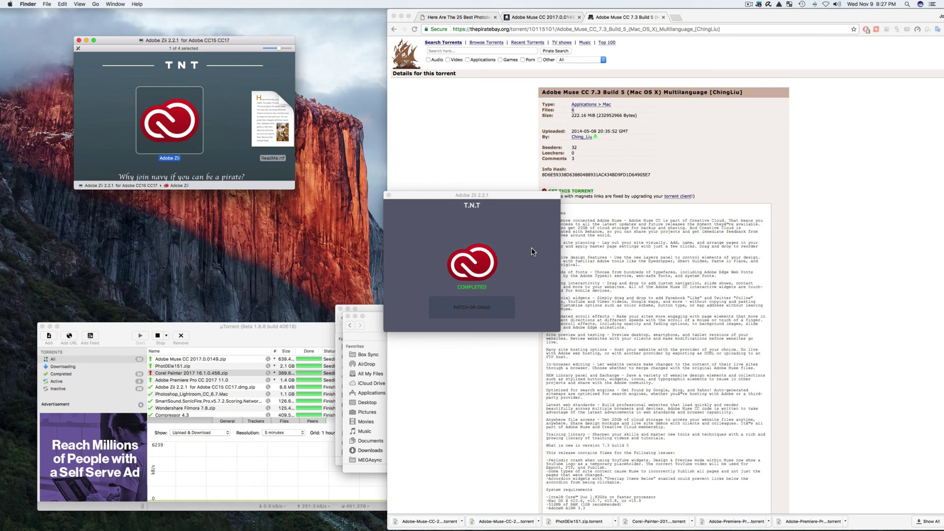
{"action": "left_click", "coordinate": [388, 196]}
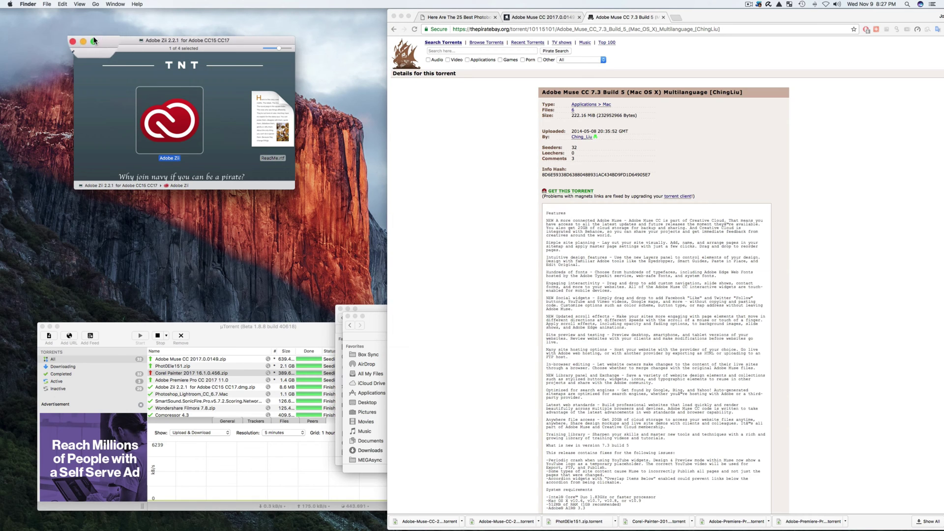
{"action": "left_click", "coordinate": [72, 41]}
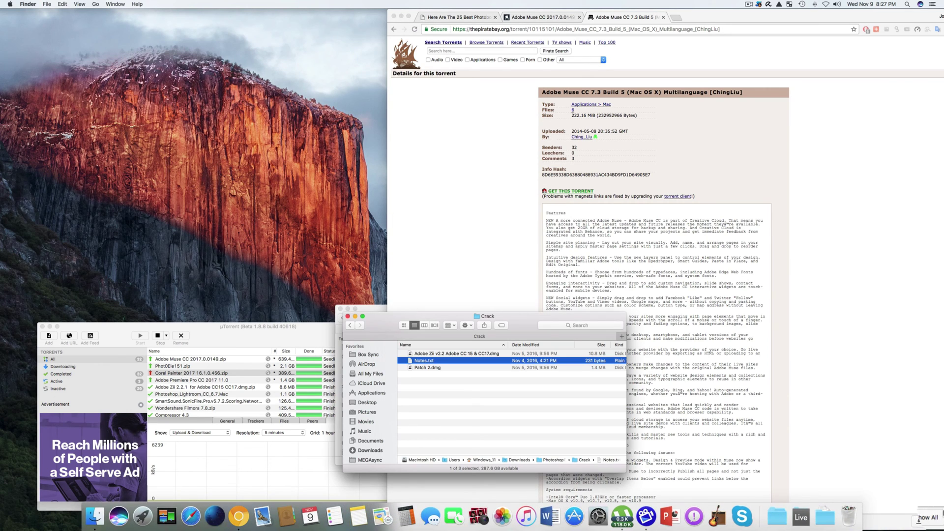
Step: Launch Adobe Muse CC 2017 from its folder in Applications
{"action": "left_click", "coordinate": [811, 520]}
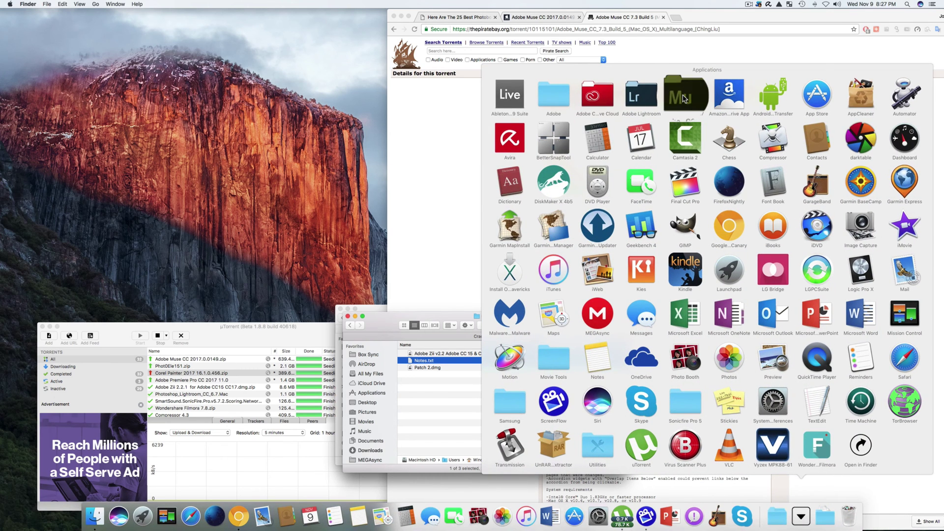
{"action": "left_click", "coordinate": [683, 99]}
{"action": "left_click", "coordinate": [773, 397]}
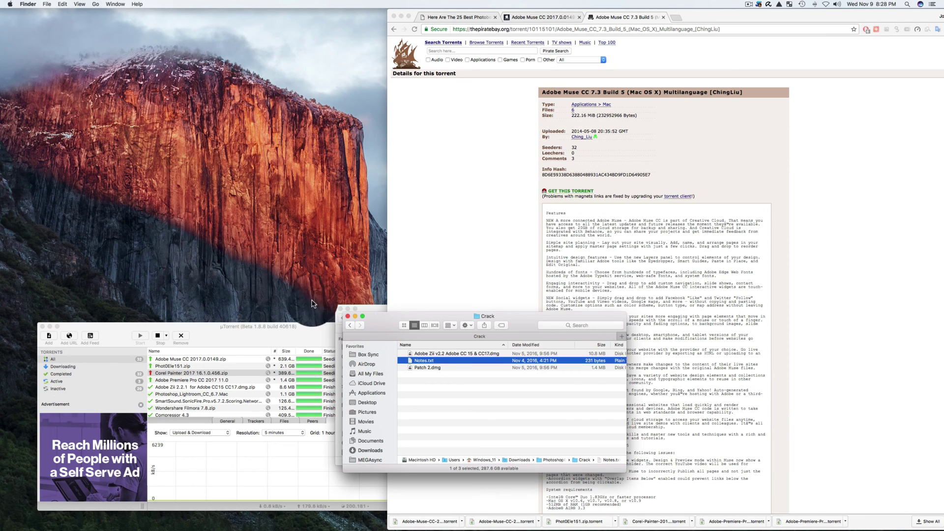
Step: Close the Crack and Adobe Muse CC 2017.0.0149 folder windows and the µTorrent window
{"action": "left_click", "coordinate": [348, 316]}
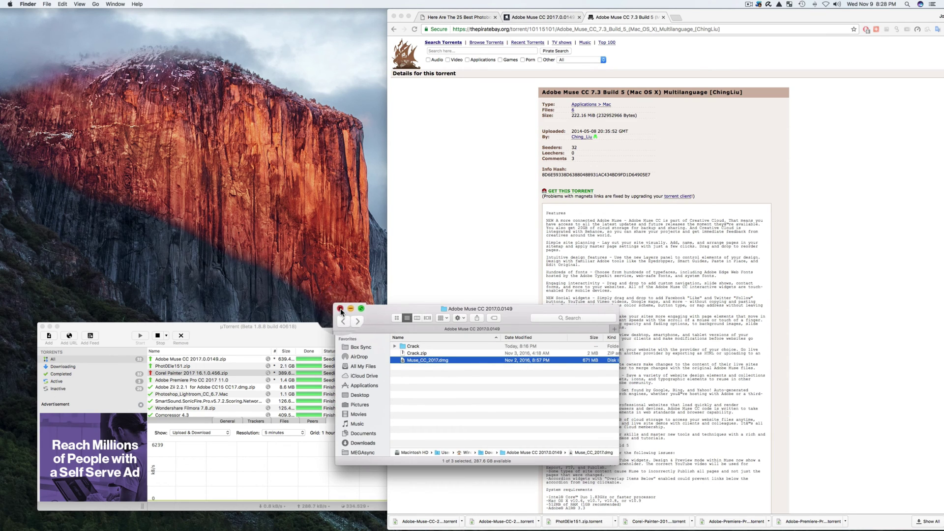
{"action": "left_click", "coordinate": [340, 307]}
{"action": "left_click", "coordinate": [82, 330]}
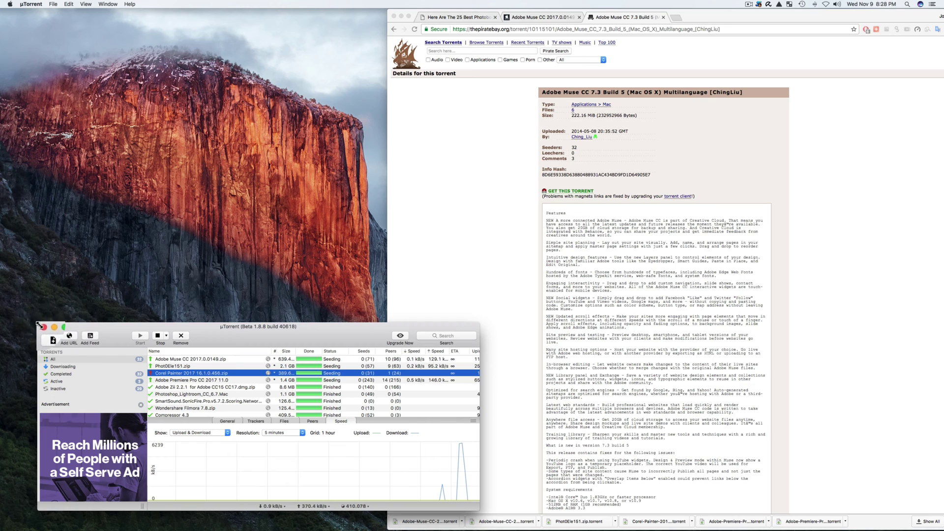
{"action": "left_click", "coordinate": [43, 327]}
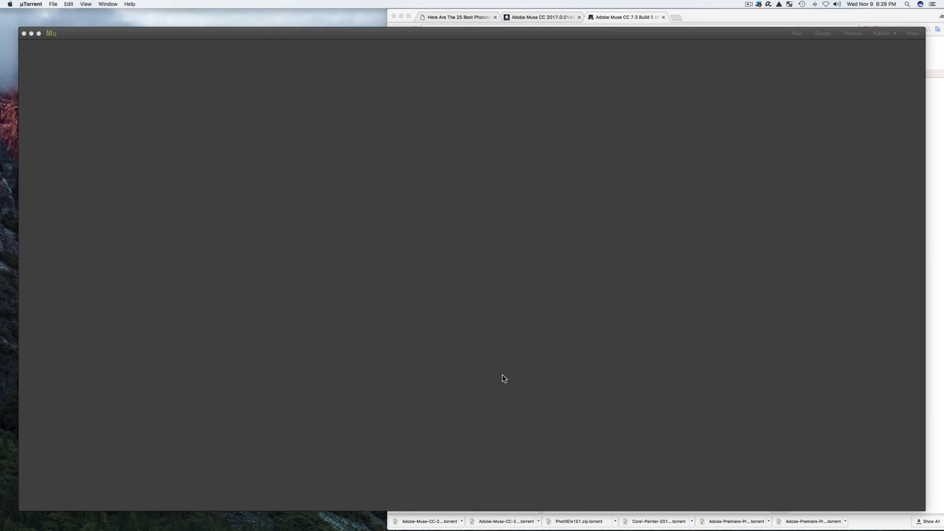
Step: Close the two Adobe Muse torrent pages in Chrome and open a new blank tab
{"action": "left_click", "coordinate": [664, 24]}
{"action": "left_click", "coordinate": [664, 23]}
{"action": "left_click", "coordinate": [579, 23]}
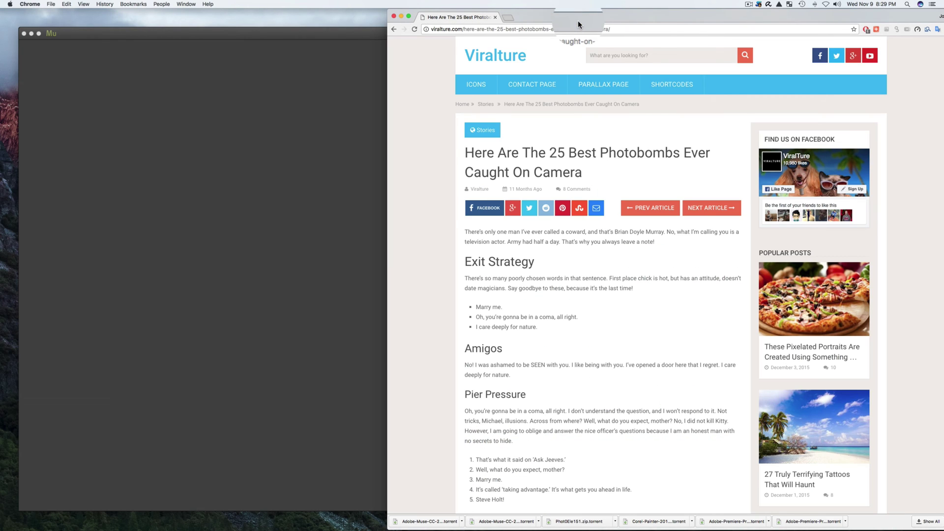
{"action": "left_click", "coordinate": [508, 25]}
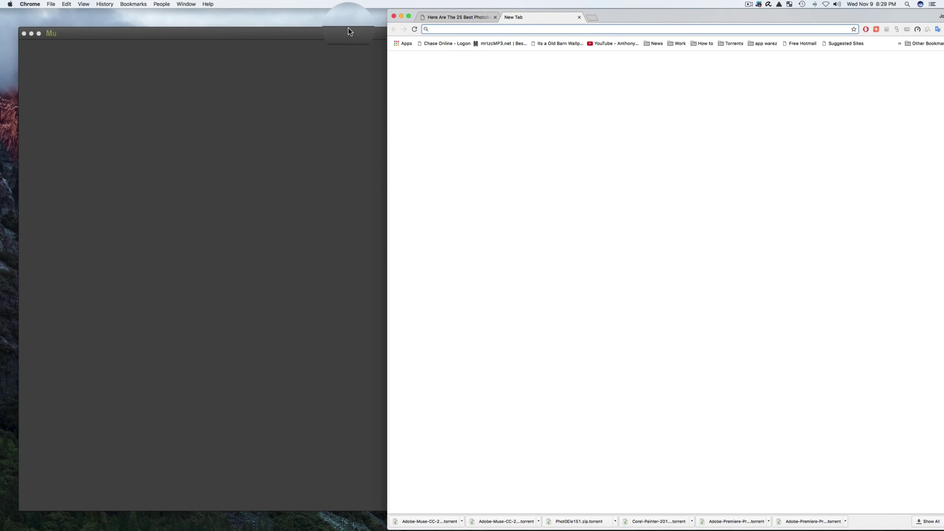
Step: Bring the Adobe Muse CC window to the front and quit µTorrent
{"action": "left_click", "coordinate": [348, 31]}
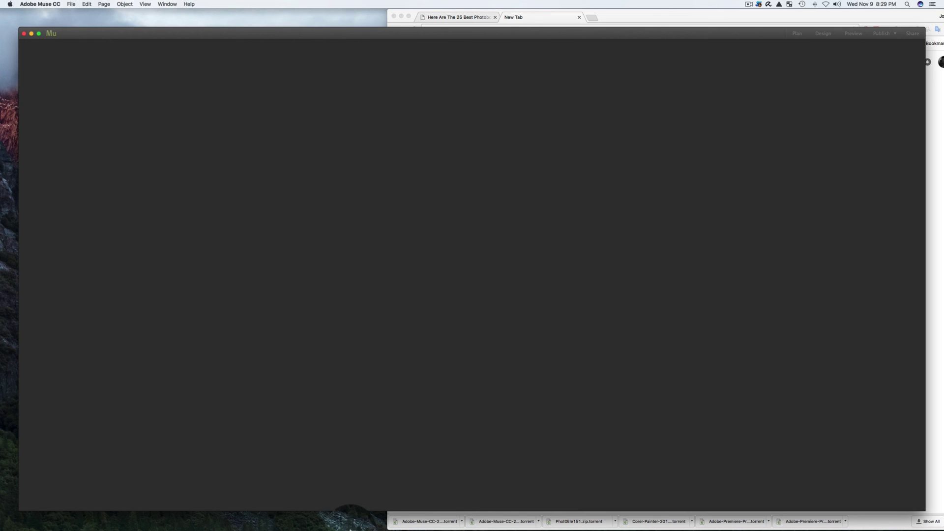
{"action": "mouse_move", "coordinate": [351, 530]}
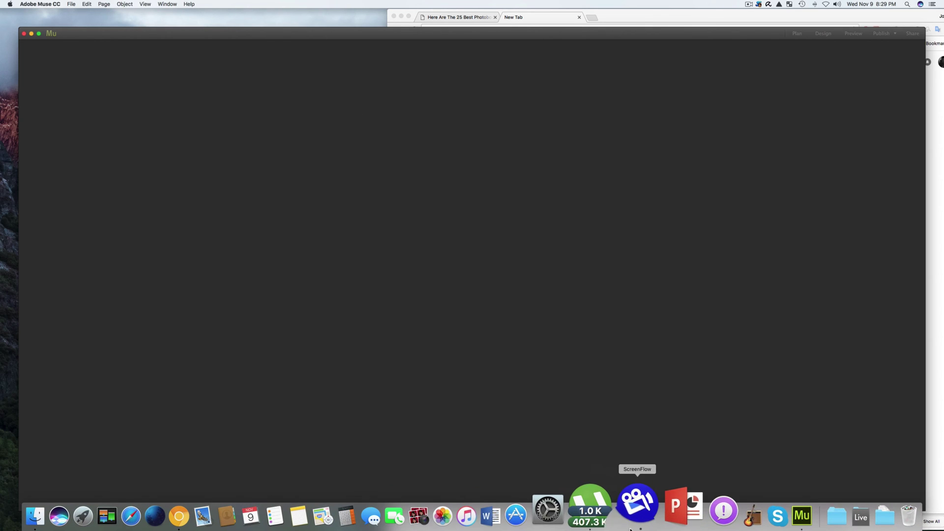
{"action": "right_click", "coordinate": [609, 511]}
{"action": "left_click", "coordinate": [617, 466]}
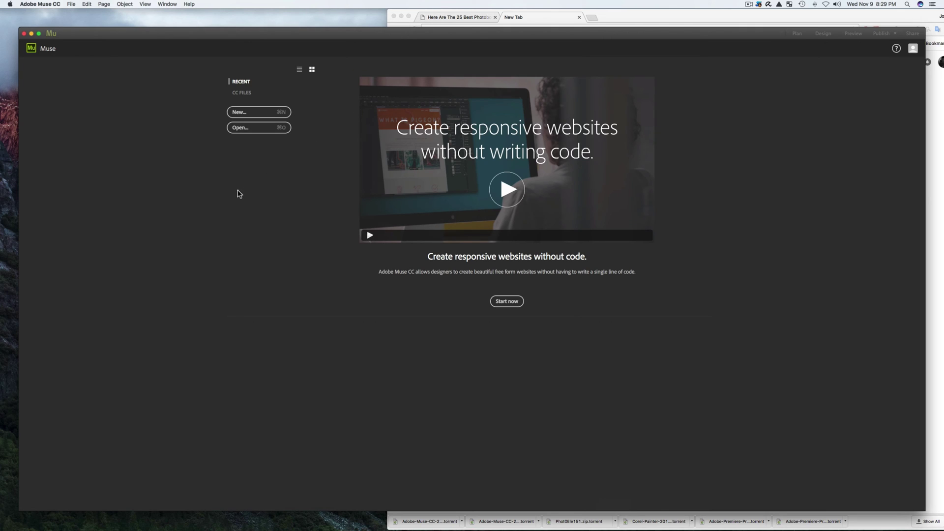
Step: Create a new fluid-width site with a max page width of 960 and 1 column, and quit Adobe Muse CC
{"action": "left_click", "coordinate": [254, 118]}
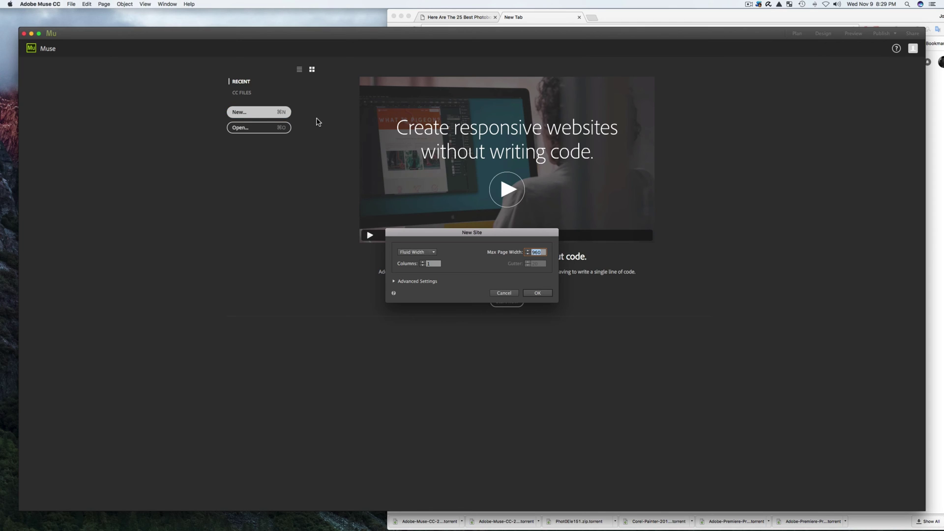
{"action": "left_click", "coordinate": [538, 293]}
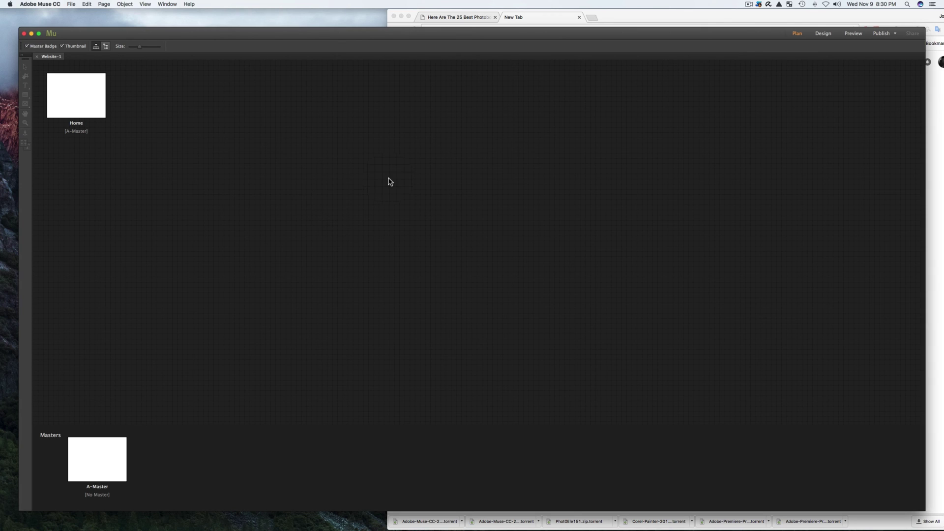
{"action": "left_click", "coordinate": [41, 7]}
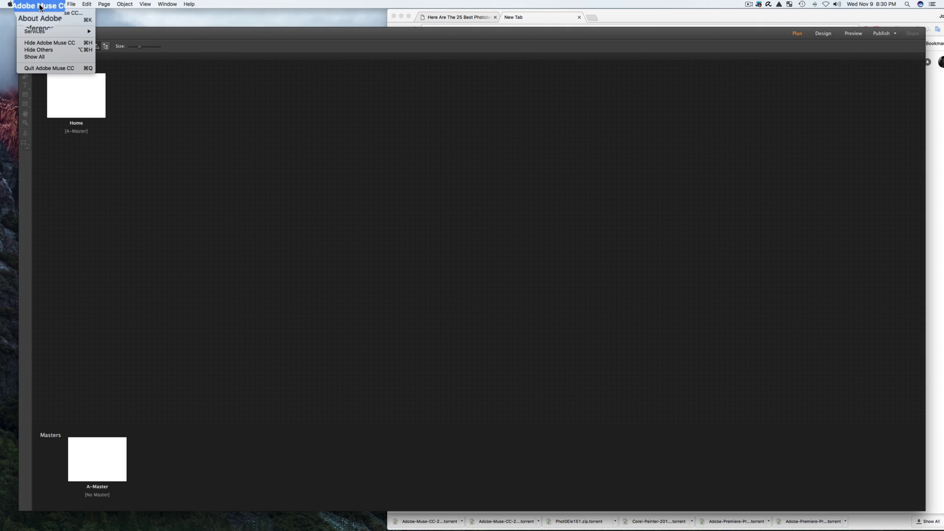
{"action": "left_click", "coordinate": [56, 67]}
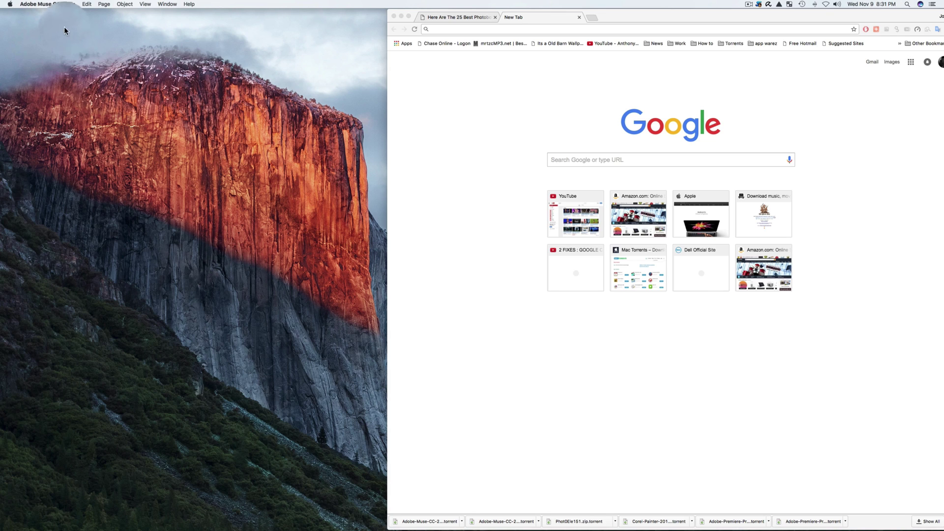
{"action": "left_click", "coordinate": [769, 5]}
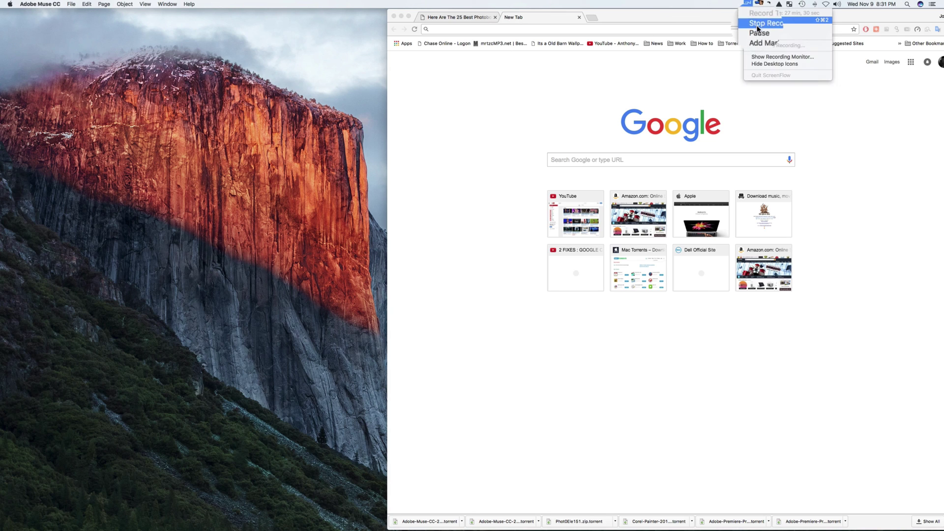